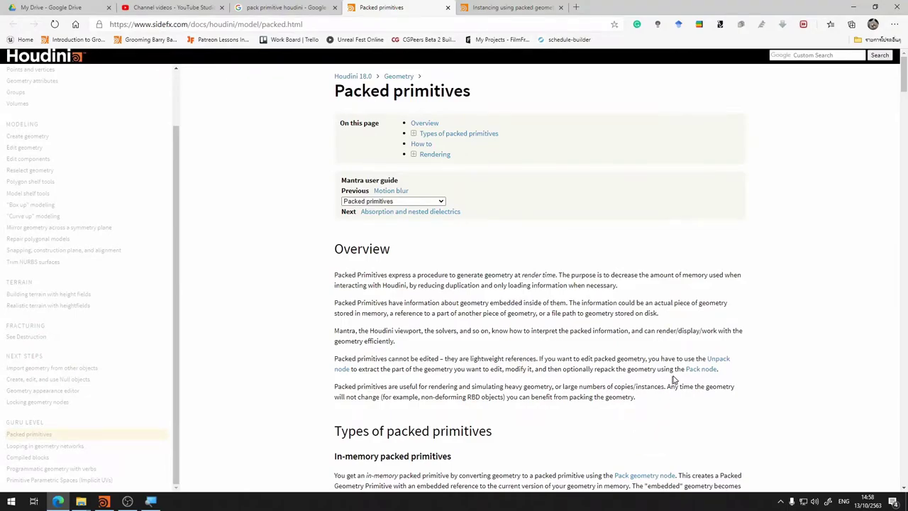
Scroll down to the In-memory packed primitives tree diagrams: 4MB of plain copies versus 1MB packed.
scroll(617, 267, "down", 5)
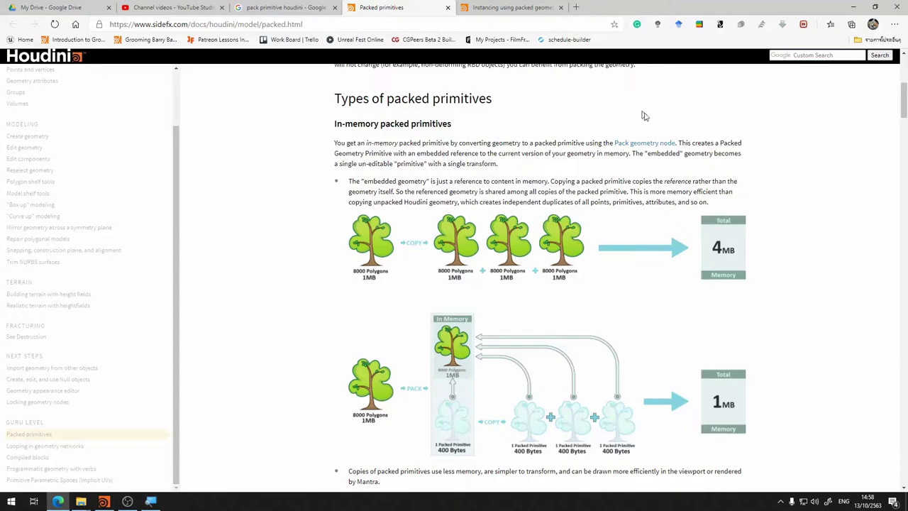
scroll(631, 129, "up", 5)
scroll(632, 129, "down", 3)
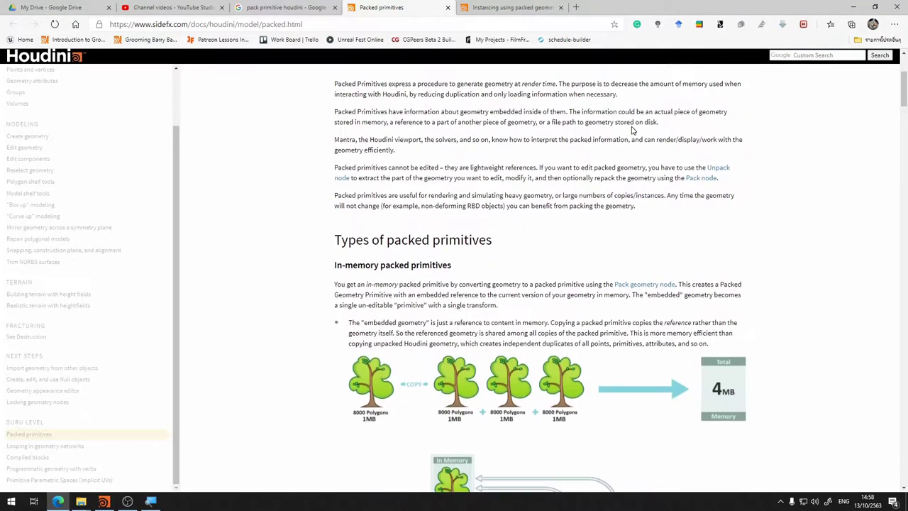
scroll(610, 245, "down", 2)
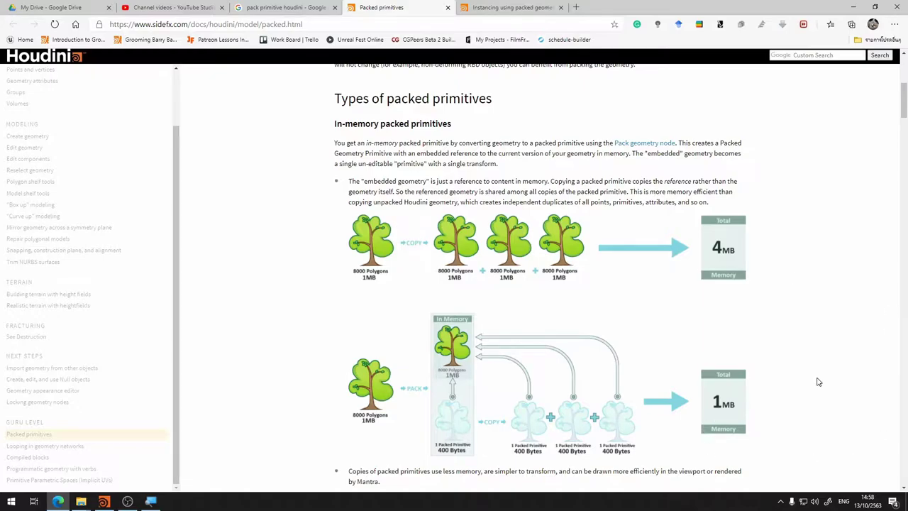
scroll(561, 435, "down", 1)
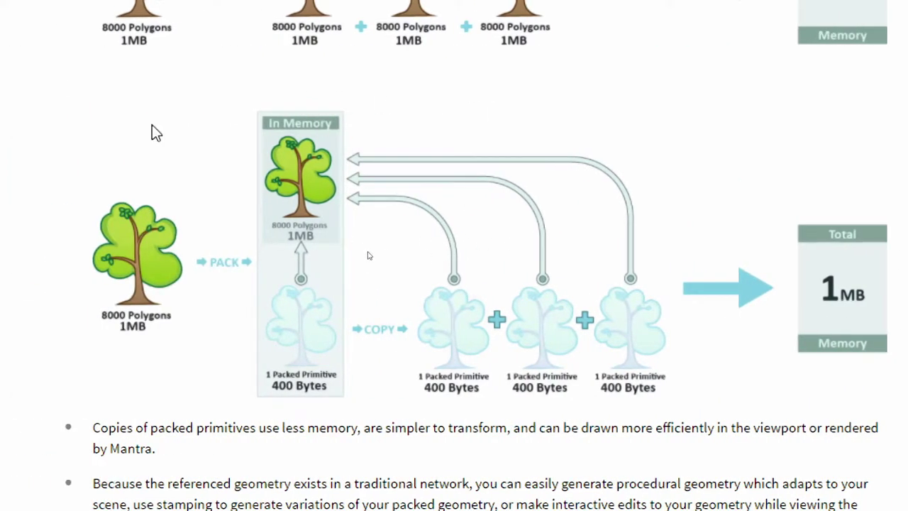
scroll(152, 132, "up", 2)
scroll(317, 178, "down", 1)
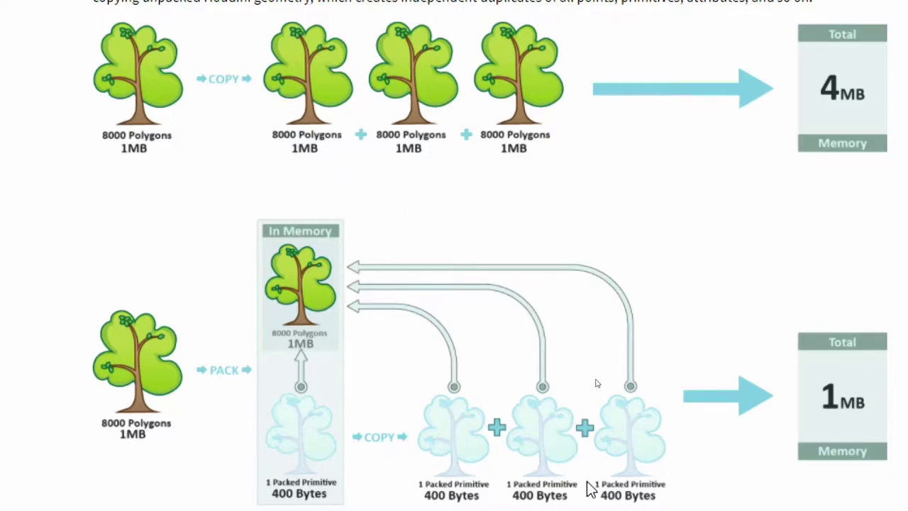
scroll(592, 482, "down", 1)
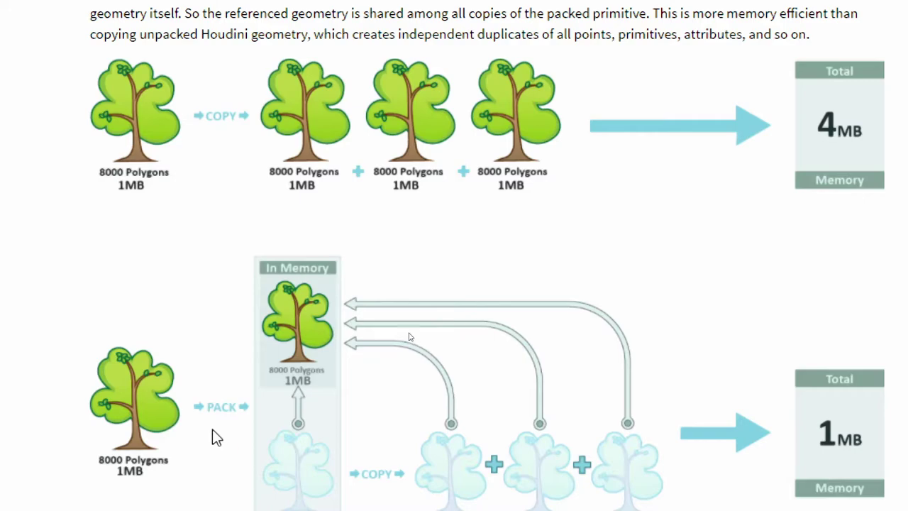
scroll(427, 248, "down", 1)
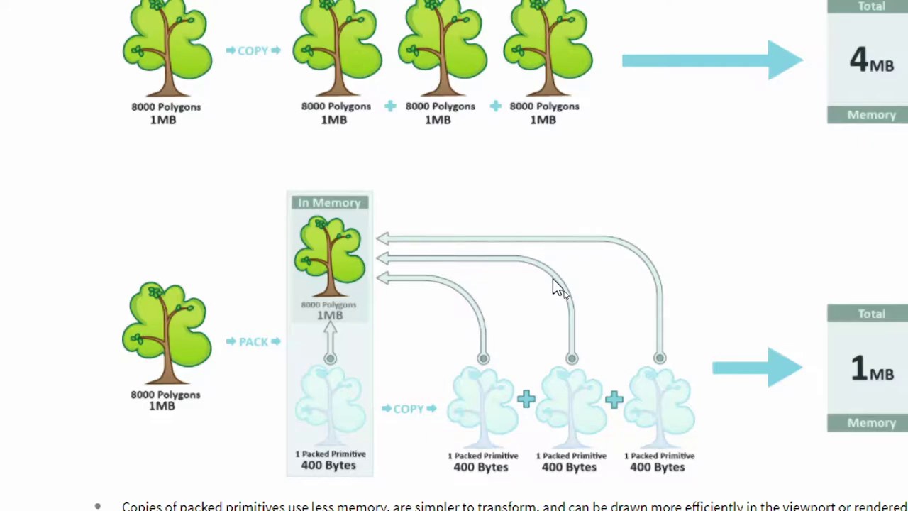
Scroll to the packed disk primitive notes: Point Cloud 30Kb, Bounding Box and Centroid 256 bytes, Mantra streaming.
scroll(553, 278, "down", 5)
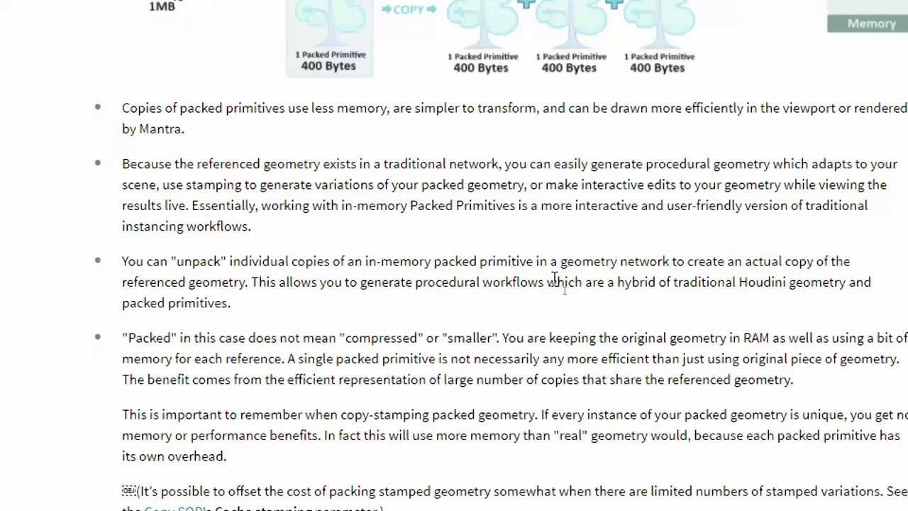
scroll(553, 278, "down", 5)
scroll(553, 284, "up", 2)
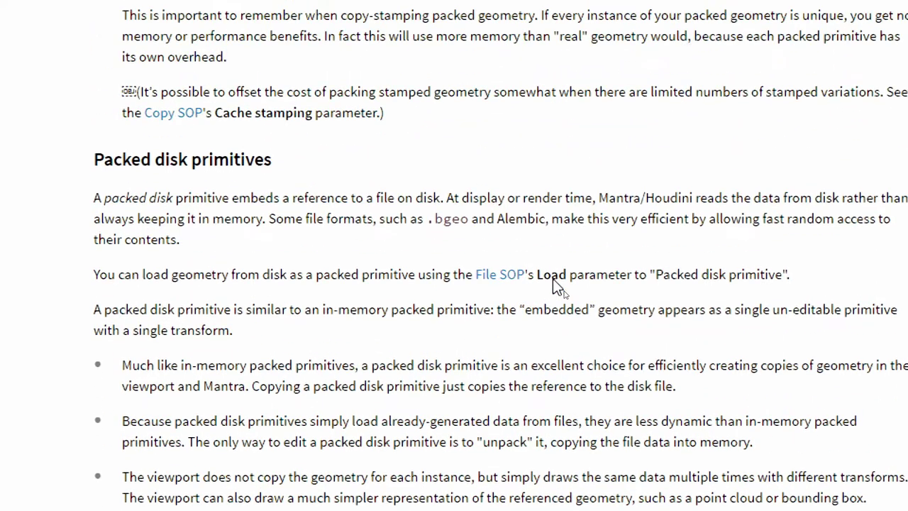
scroll(553, 284, "up", 4)
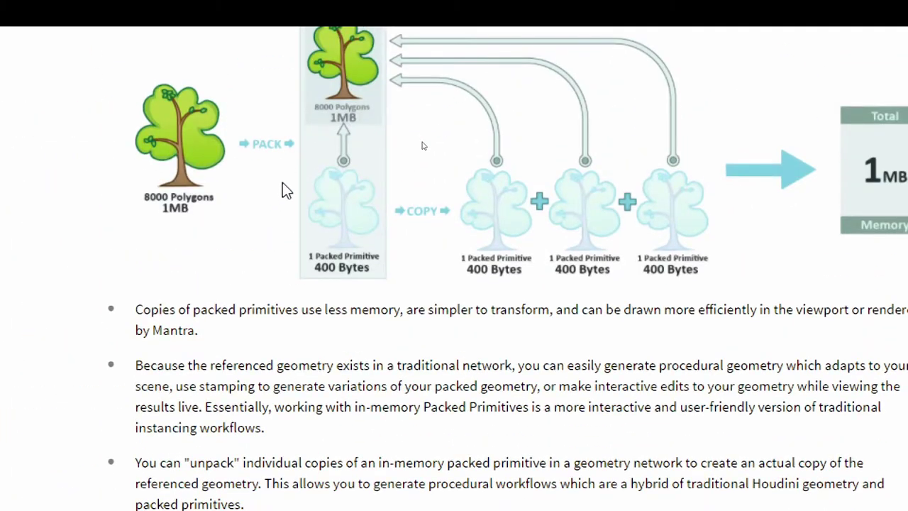
scroll(283, 186, "up", 3)
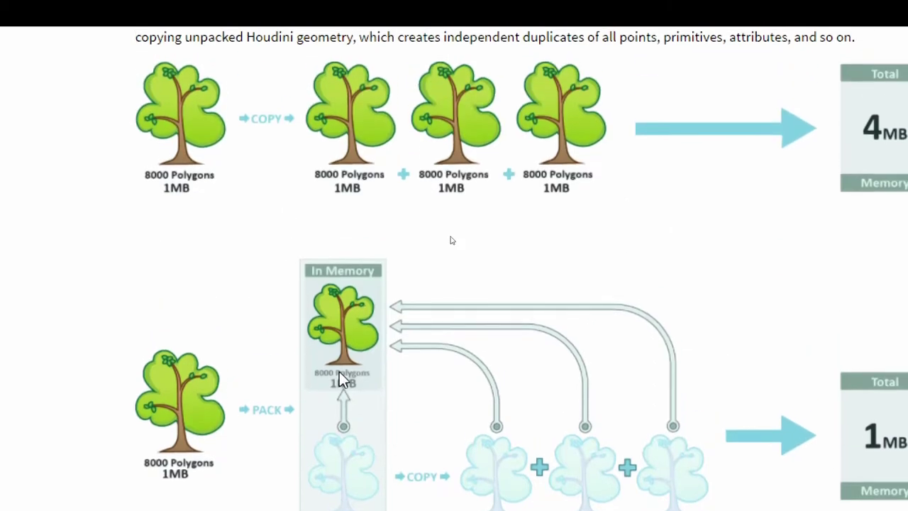
scroll(139, 350, "down", 1)
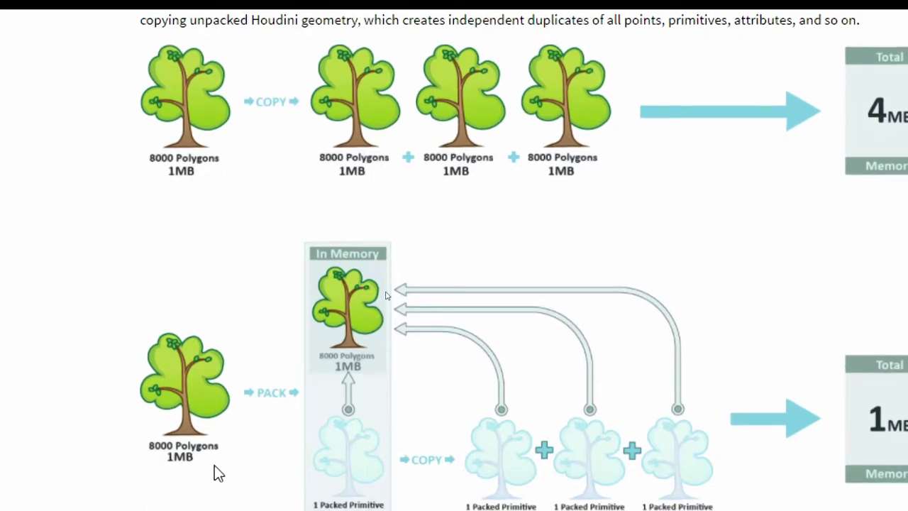
scroll(214, 465, "down", 1)
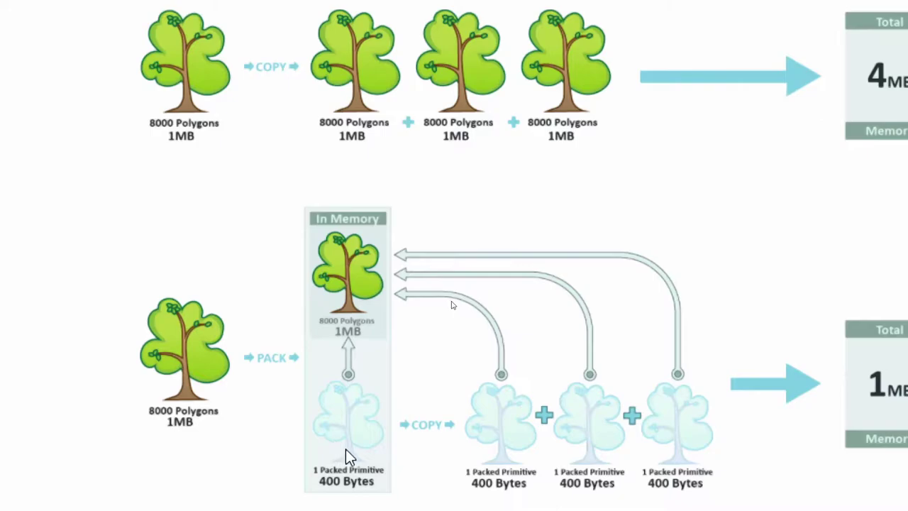
scroll(539, 430, "down", 1)
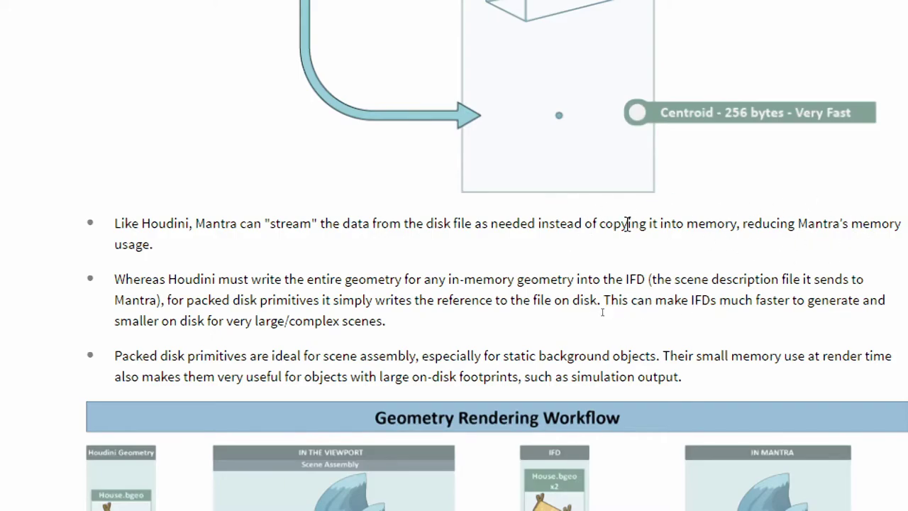
Scroll to the Geometry Rendering Workflow diagram showing 2.1GB totals for viewport, IFD and Mantra.
scroll(300, 354, "down", 3)
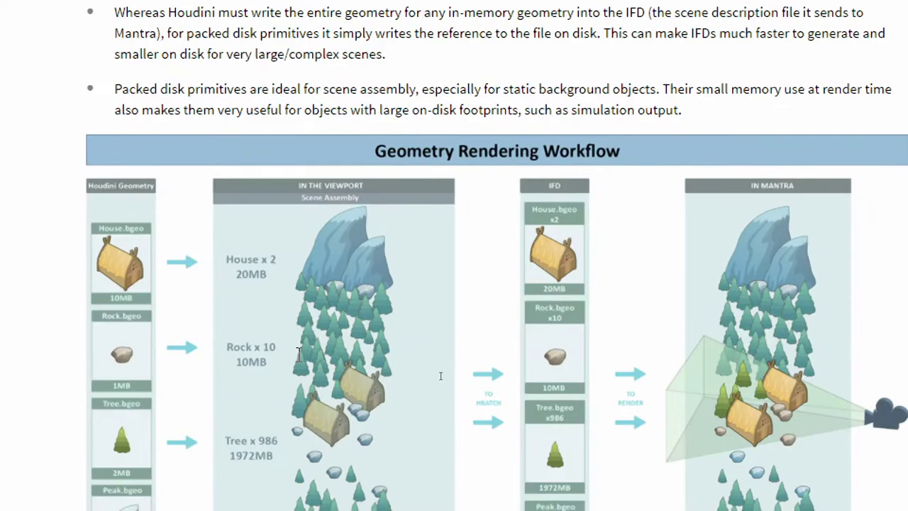
scroll(291, 344, "down", 4)
scroll(287, 341, "up", 2)
scroll(282, 338, "down", 3)
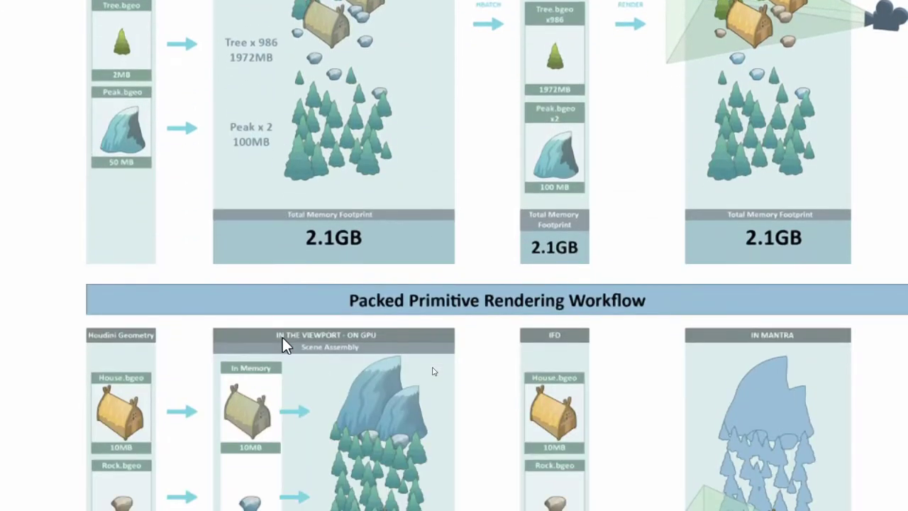
scroll(283, 338, "up", 1)
scroll(283, 338, "up", 4)
scroll(282, 338, "down", 2)
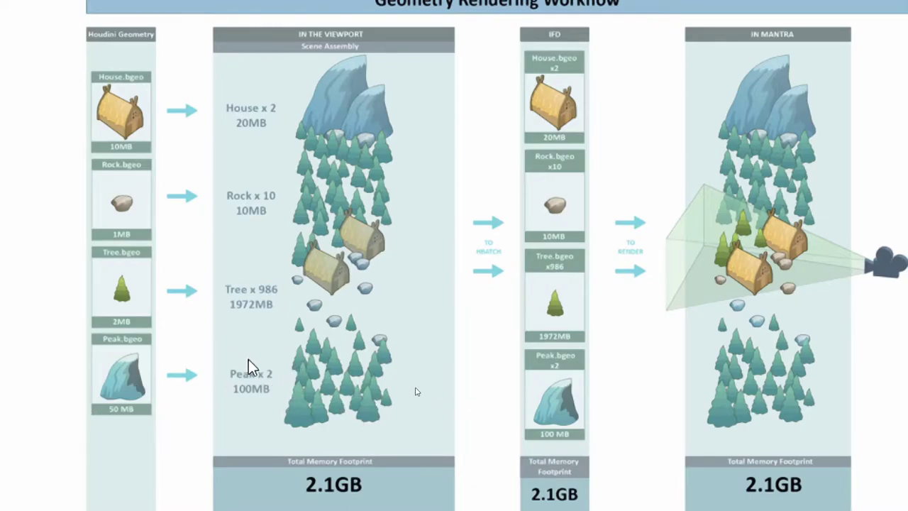
scroll(369, 418, "down", 3)
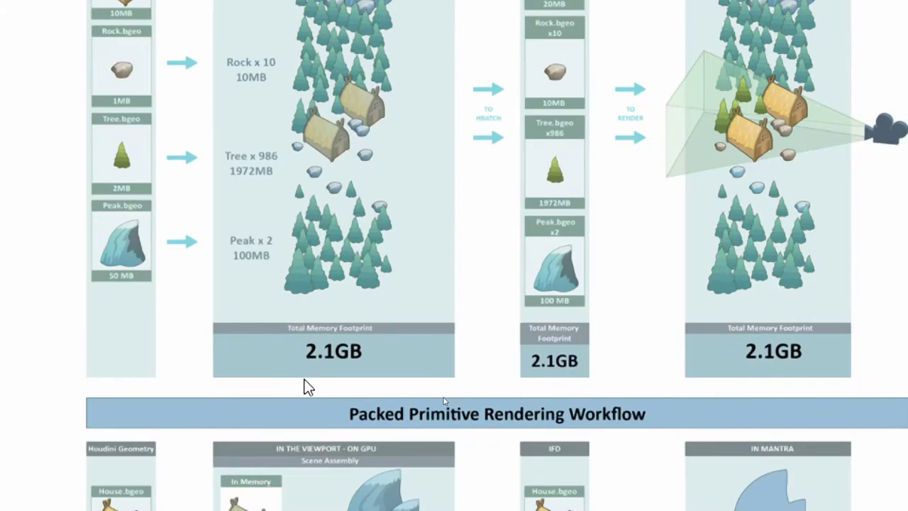
scroll(511, 387, "up", 3)
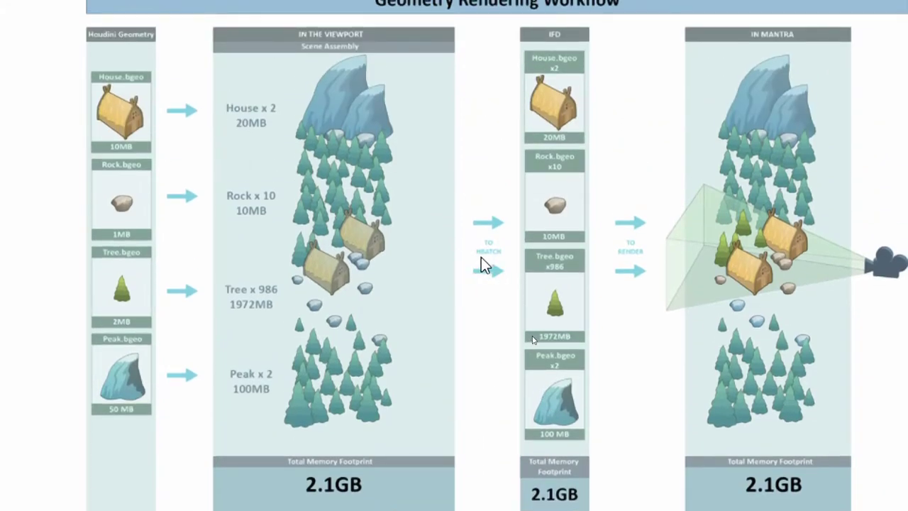
scroll(662, 253, "up", 1)
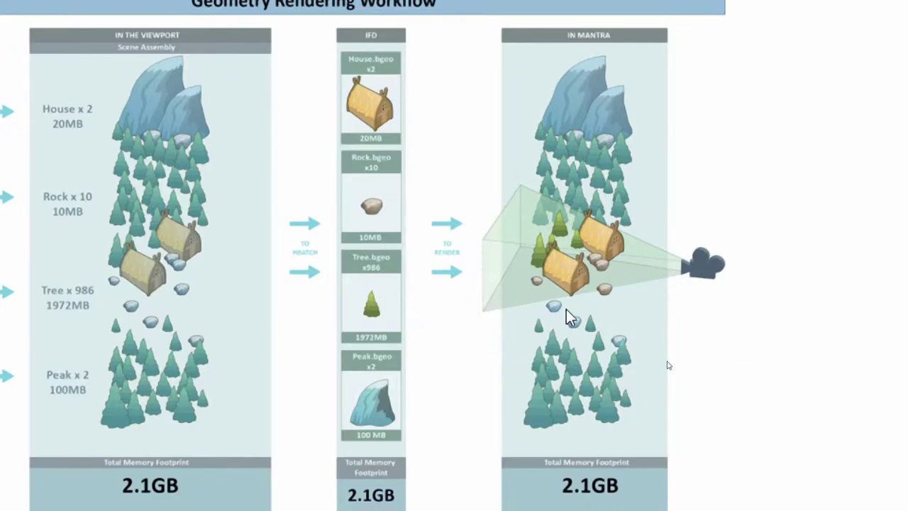
Scroll to the Packed Disk Primitive Rendering Workflow diagram: 63.4MB viewport, 0.4MB IFD, 13.4MB Mantra.
scroll(558, 487, "up", 2)
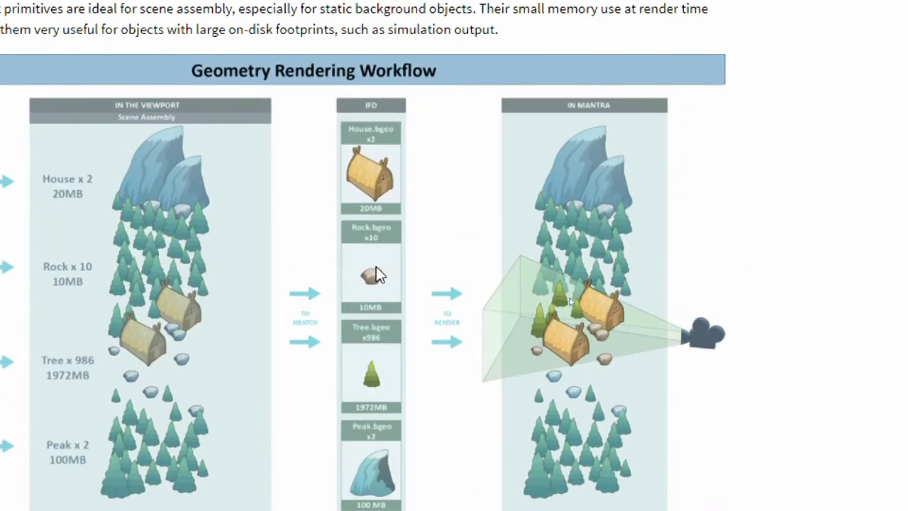
scroll(699, 381, "down", 3)
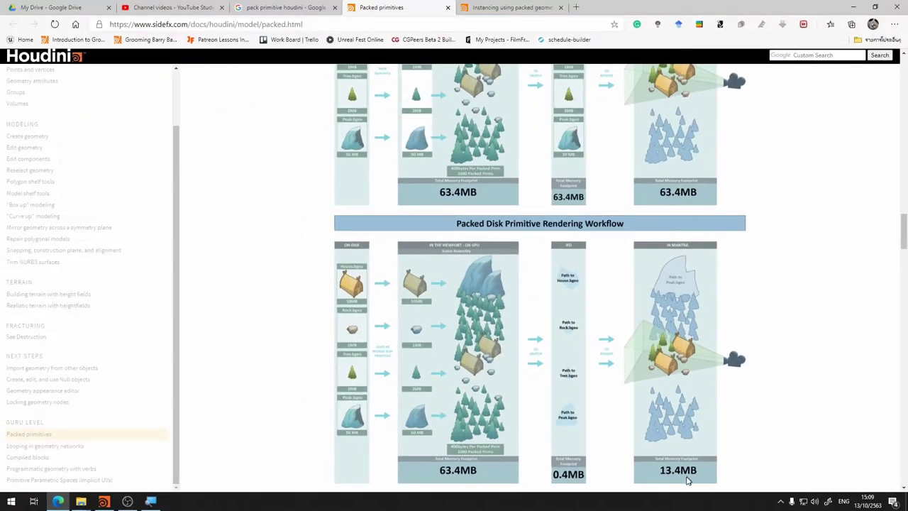
Scroll to the Packed fragments section and its diagram of 100,000 polygons totaling 280MB.
scroll(681, 319, "up", 5)
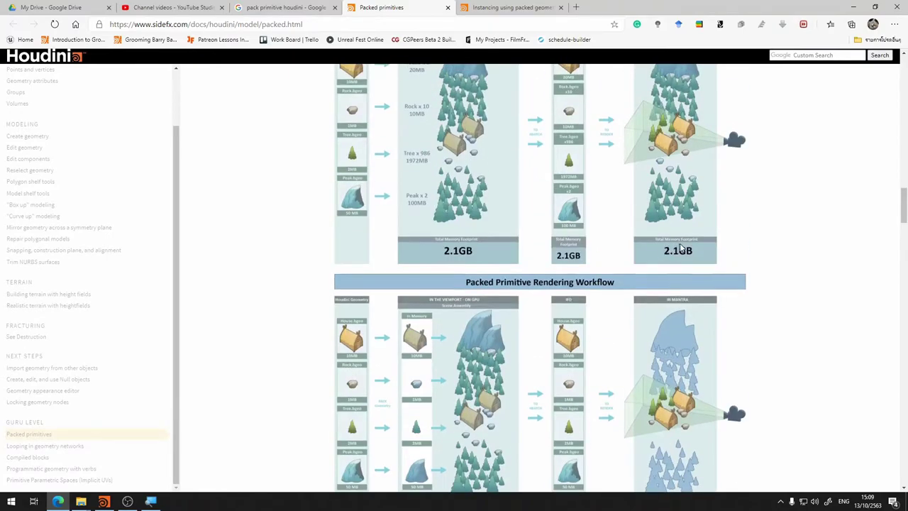
scroll(695, 252, "down", 5)
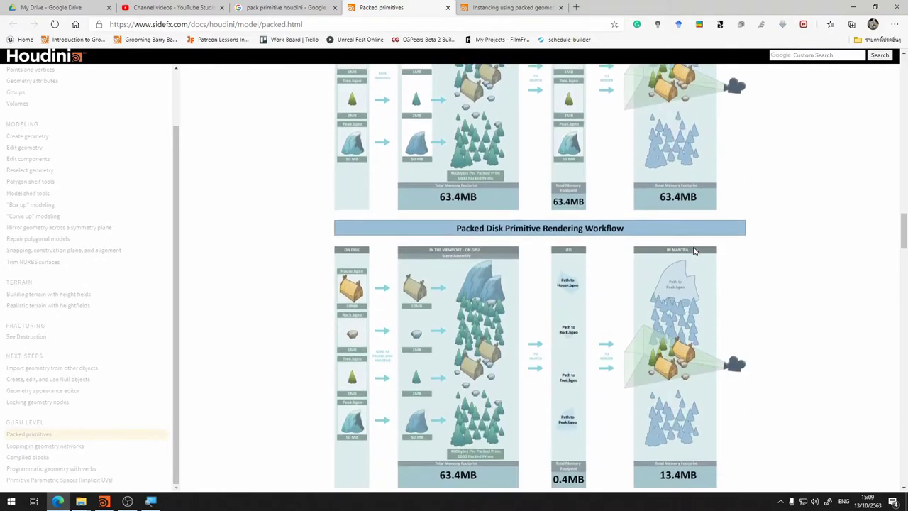
scroll(695, 251, "down", 4)
scroll(693, 259, "down", 1)
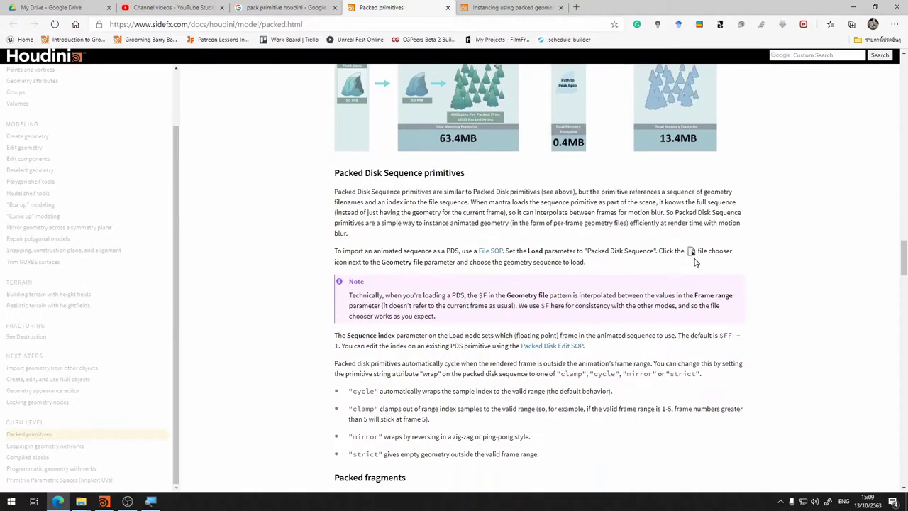
scroll(693, 263, "down", 1)
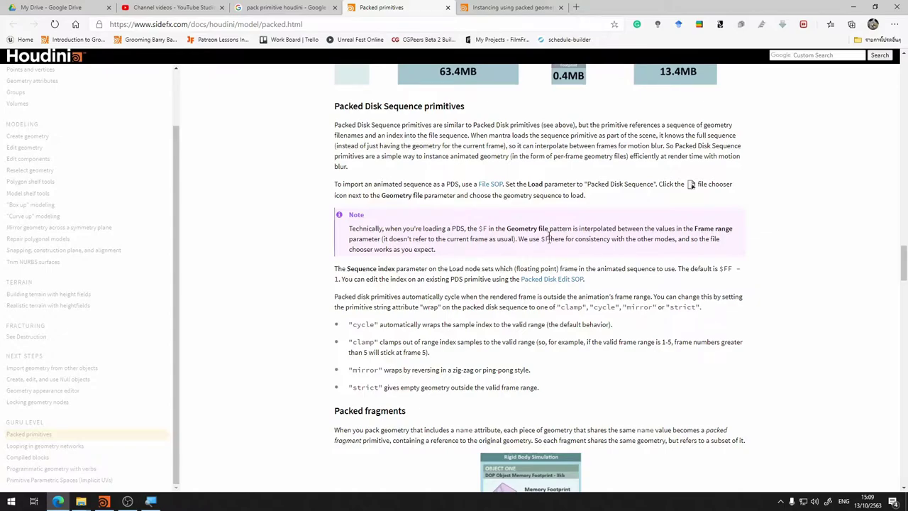
scroll(539, 279, "down", 2)
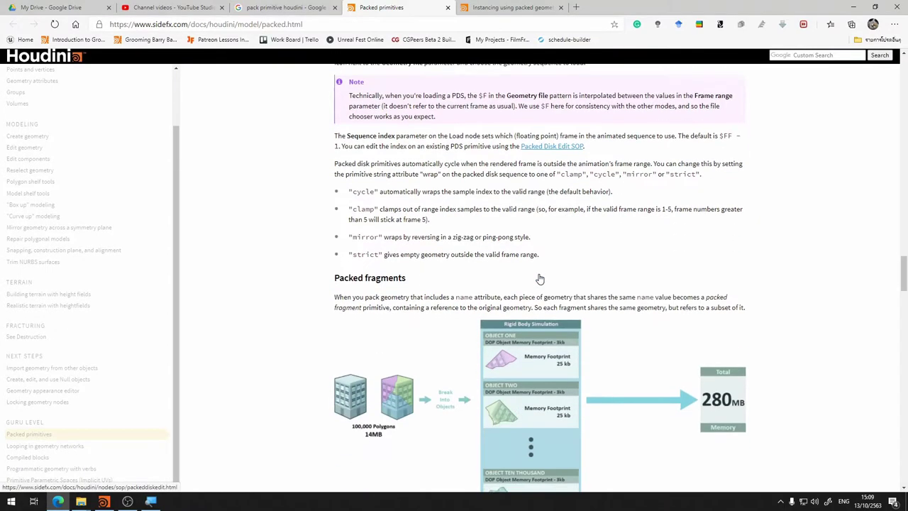
scroll(539, 279, "down", 1)
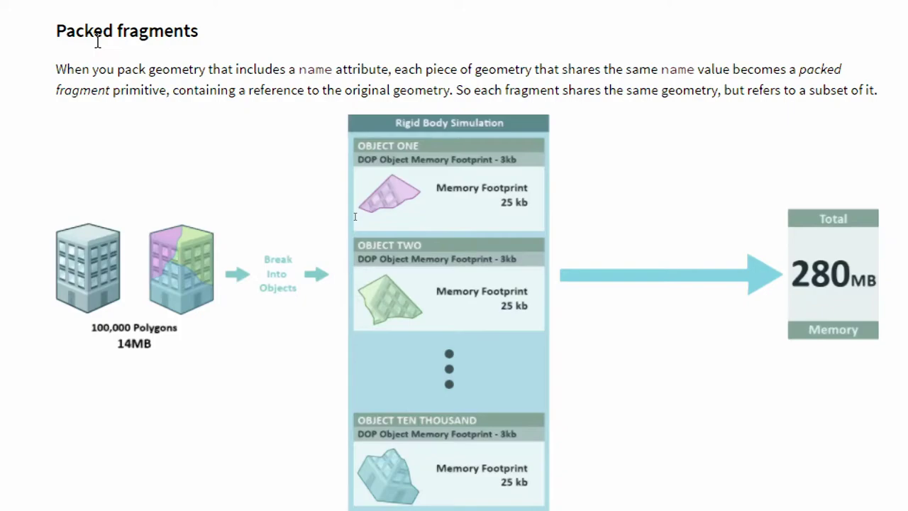
Scroll back to the packed-fragment diagram showing the shared 14MB model and 19MB total.
scroll(224, 276, "up", 1)
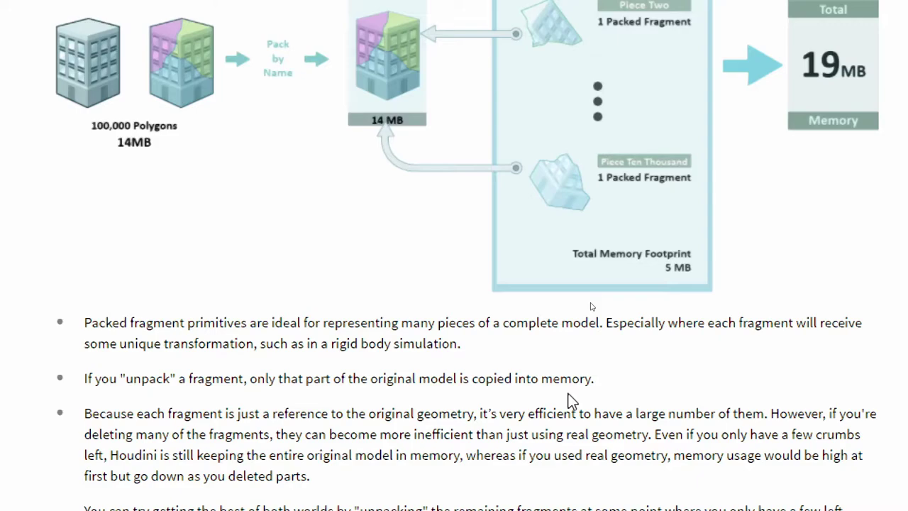
Scroll to the Rendering With Standard Houdini Geometry diagram, dismissing the accidentally opened Start menu.
scroll(652, 326, "down", 4)
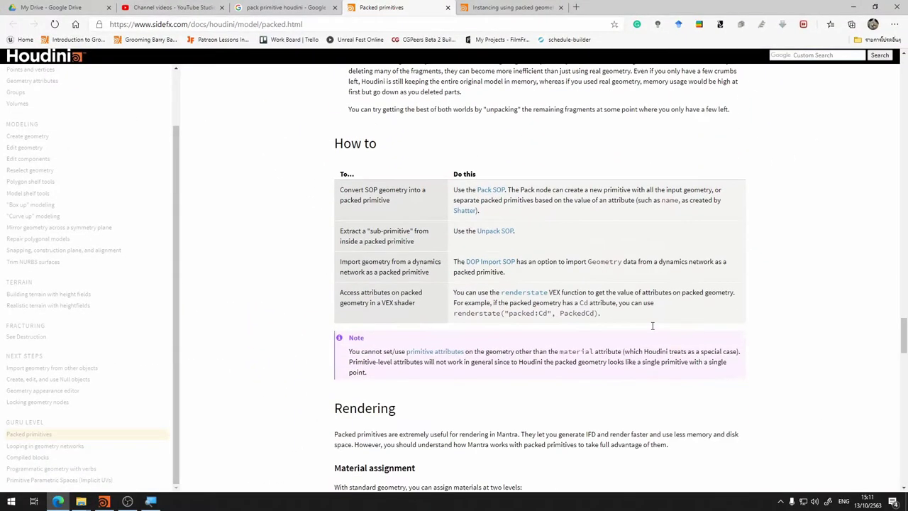
scroll(653, 328, "down", 3)
scroll(756, 366, "down", 3)
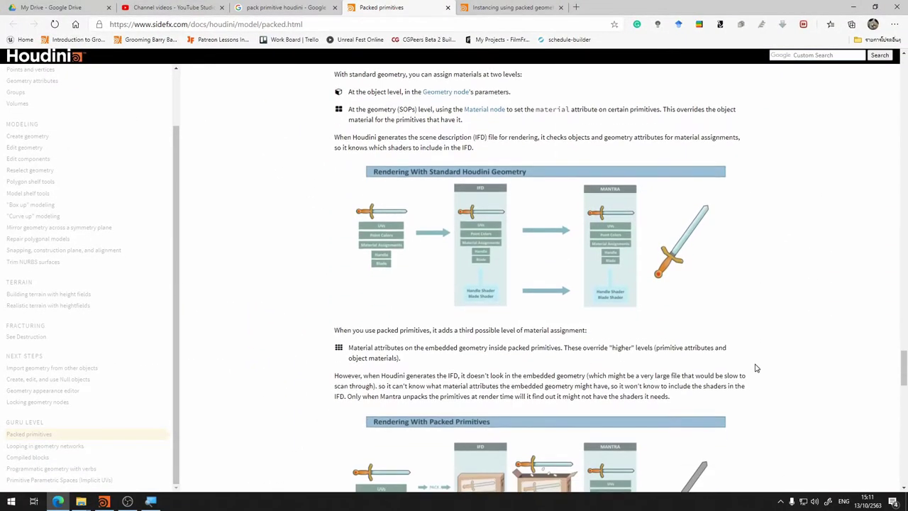
key("super")
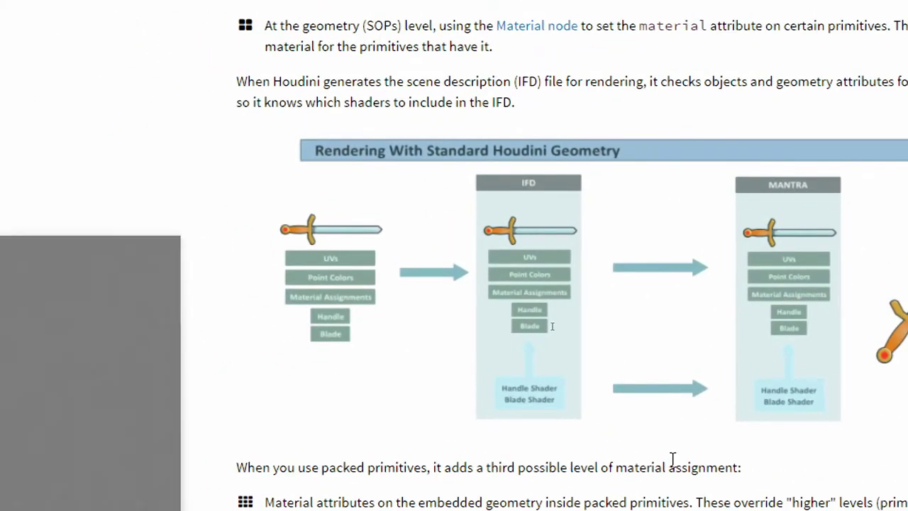
left_click(674, 464)
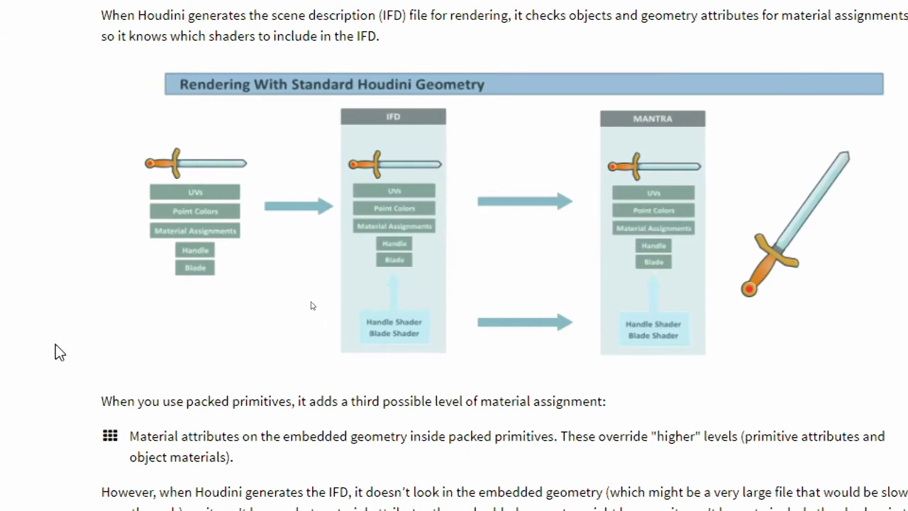
Scroll past Rendering With Packed Primitives to the Save All SHOPS diagram declaring all shaders.
scroll(286, 304, "down", 5)
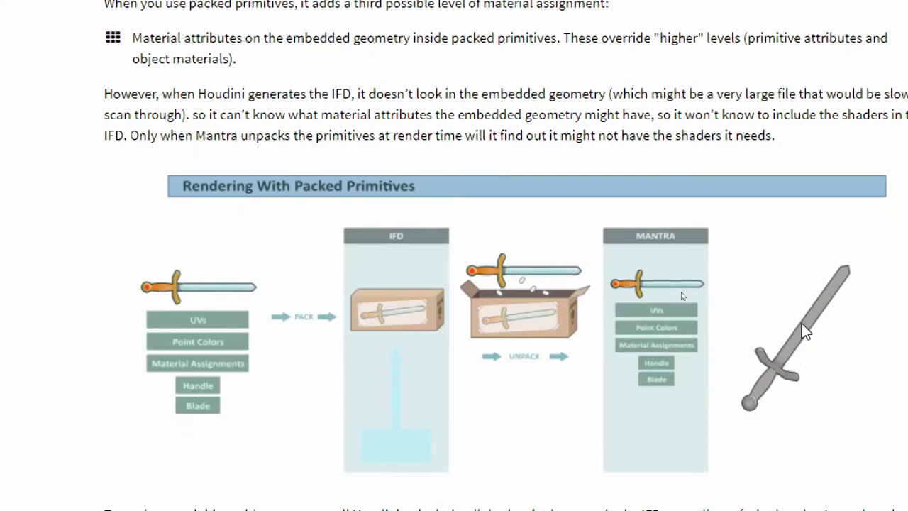
scroll(802, 323, "down", 5)
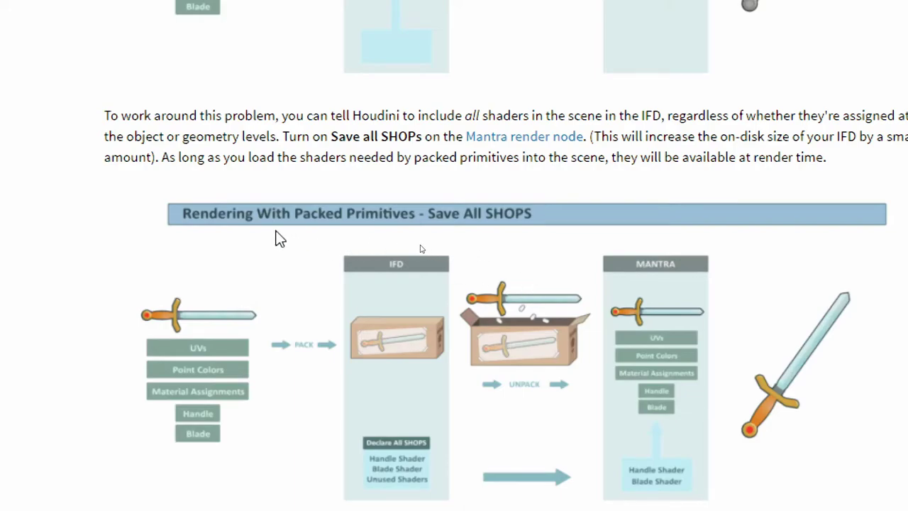
scroll(197, 462, "down", 1)
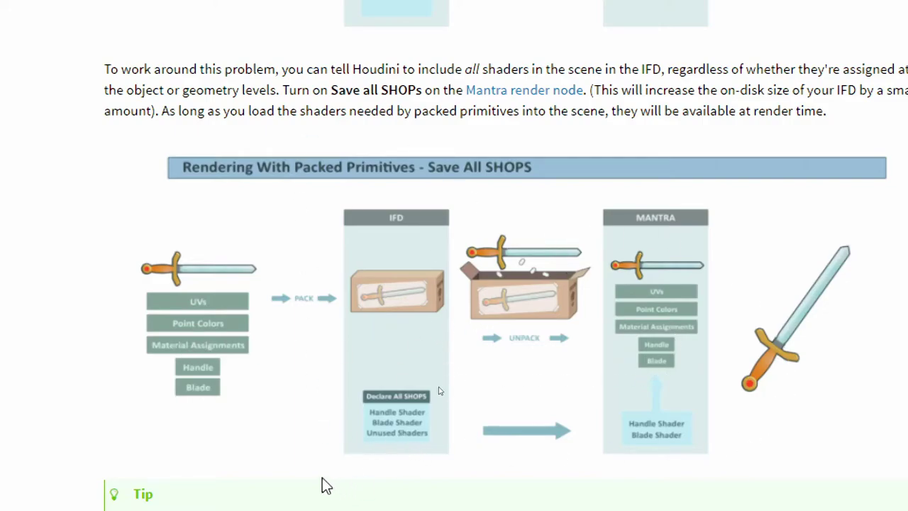
Scroll to the Displacement and subdivision surfaces section, panning sideways to read the Share Displacements Between Instances advice.
scroll(289, 288, "down", 1)
scroll(638, 234, "down", 5)
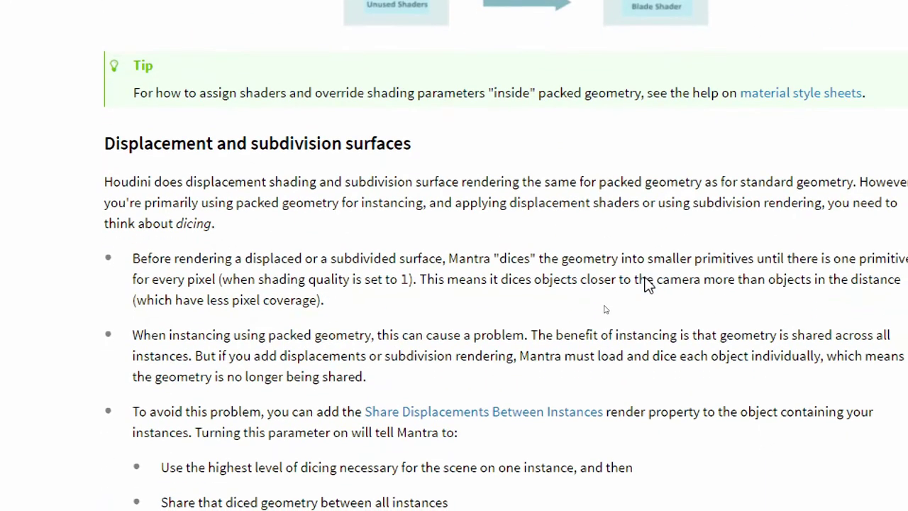
scroll(649, 238, "down", 5)
scroll(649, 241, "up", 5)
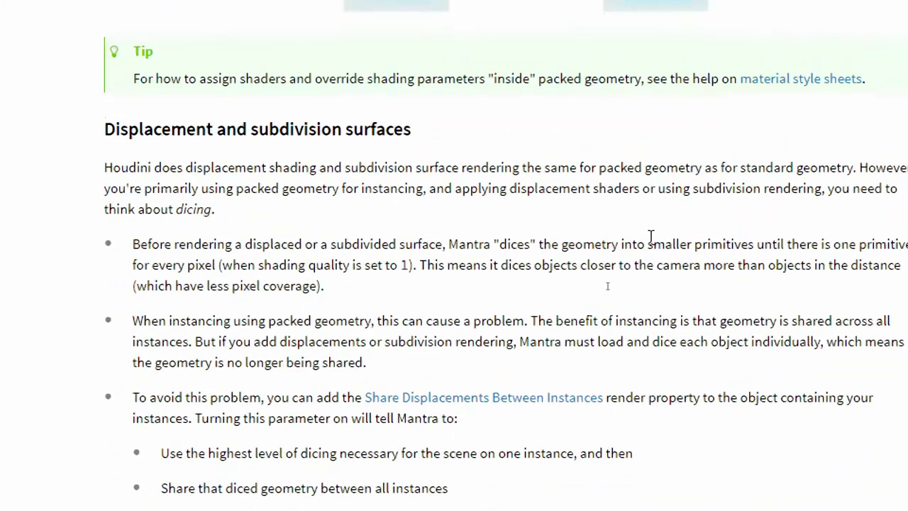
scroll(649, 241, "down", 2)
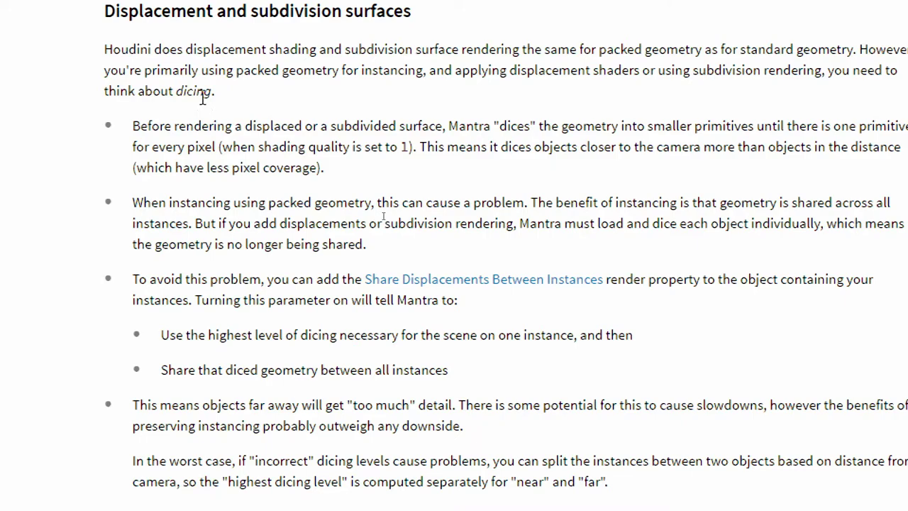
scroll(355, 37, "up", 1)
scroll(615, 81, "right", 3)
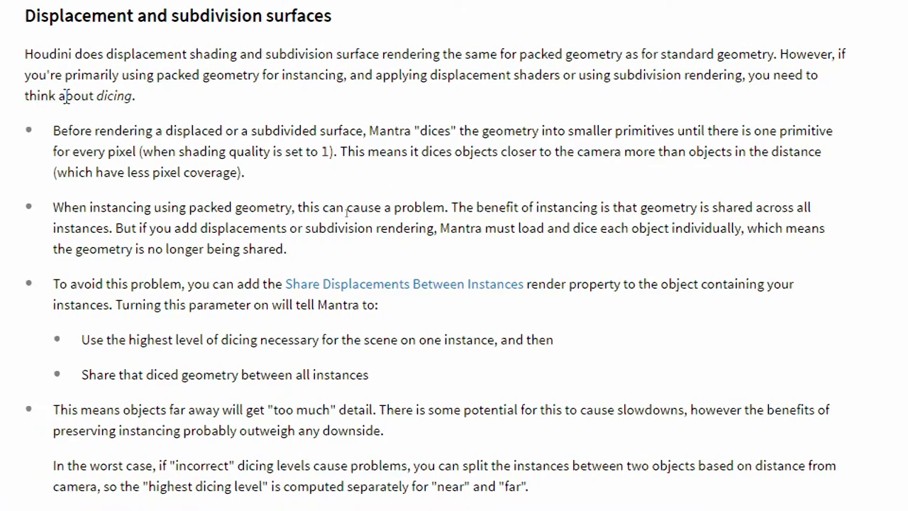
scroll(667, 113, "right", 5)
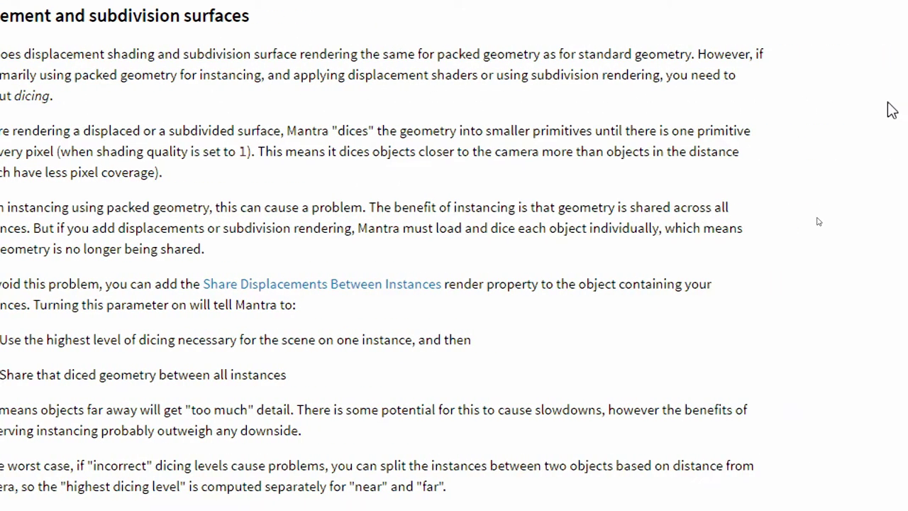
scroll(90, 83, "left", 3)
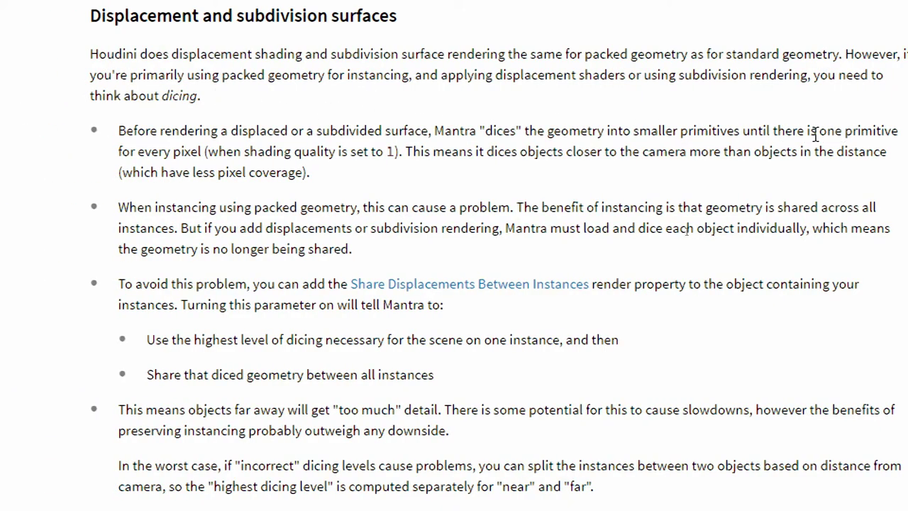
scroll(60, 149, "left", 3)
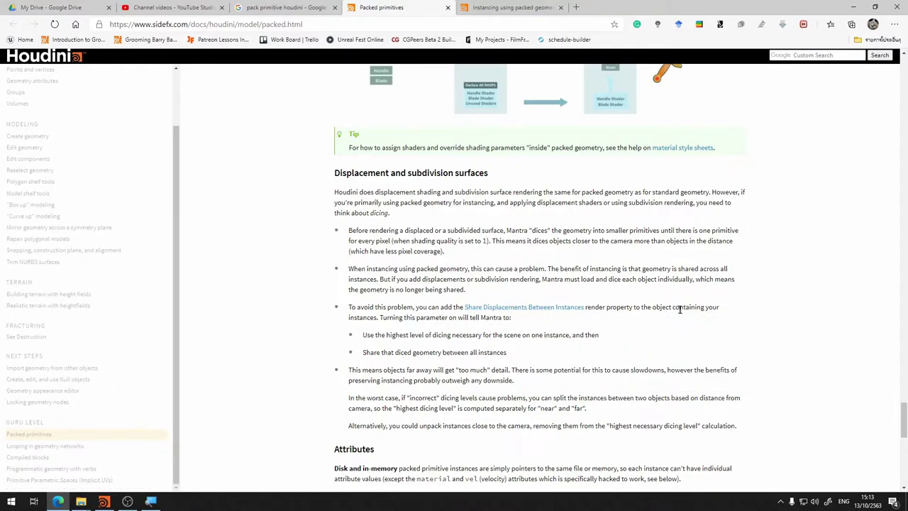
Check the end of the Packed primitives page, then bring up Houdini with the empty untitled.hip scene.
scroll(539, 355, "down", 3)
scroll(539, 354, "down", 5)
scroll(539, 354, "up", 1)
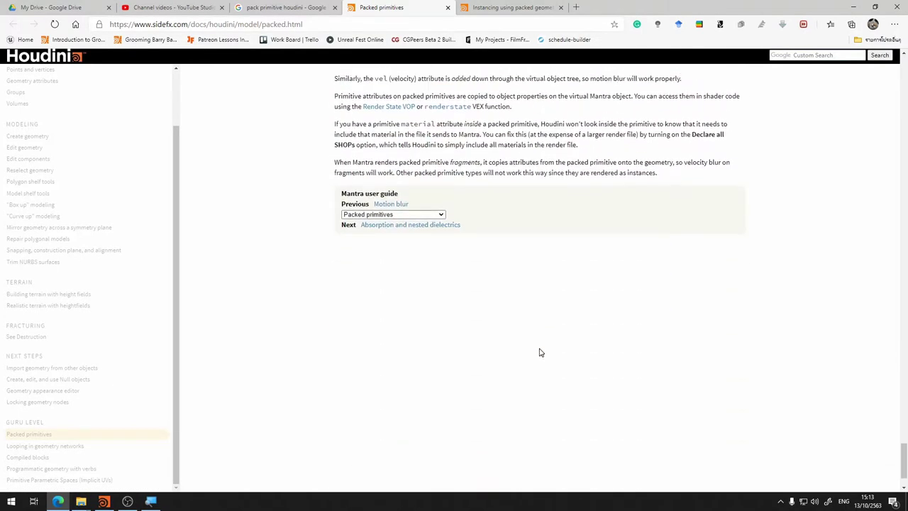
scroll(539, 355, "up", 5)
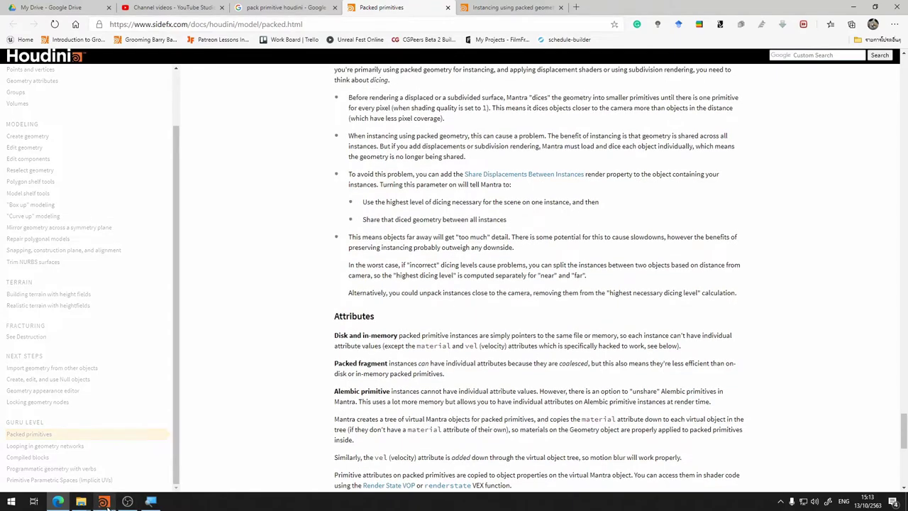
mouse_move(104, 502)
left_click(107, 468)
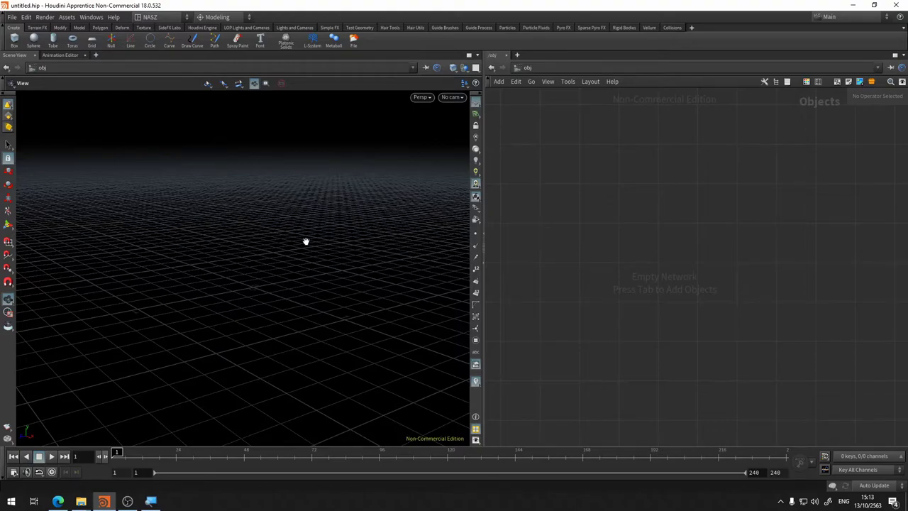
Add a Sphere object to the scene from the 'spher' tool search.
key("Tab")
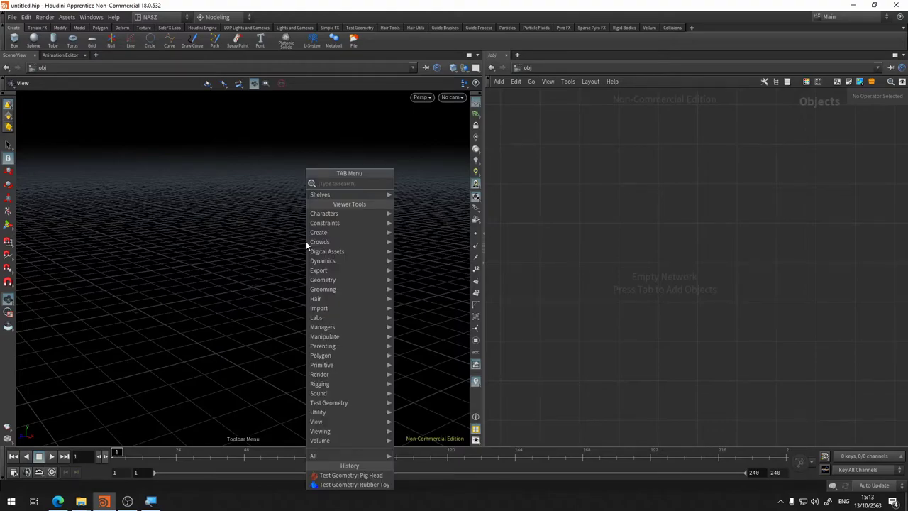
type("spher")
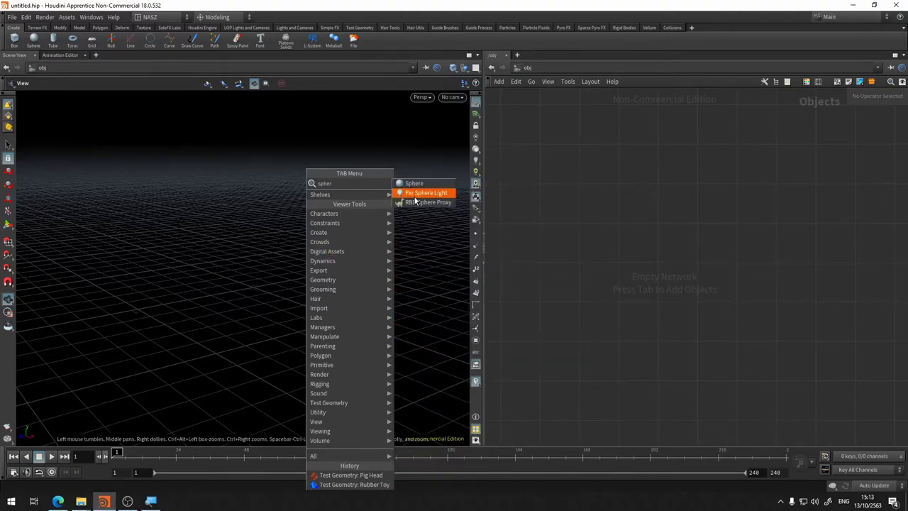
left_click(416, 184)
left_click(297, 226)
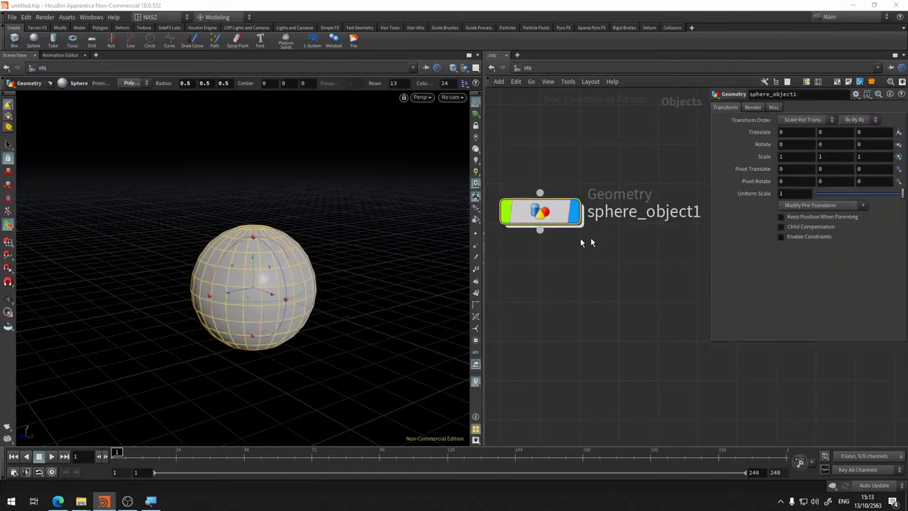
Inside sphere_object1, add an IsoOffset node below sphere1.
double_click(541, 219)
scroll(614, 290, "up", 1)
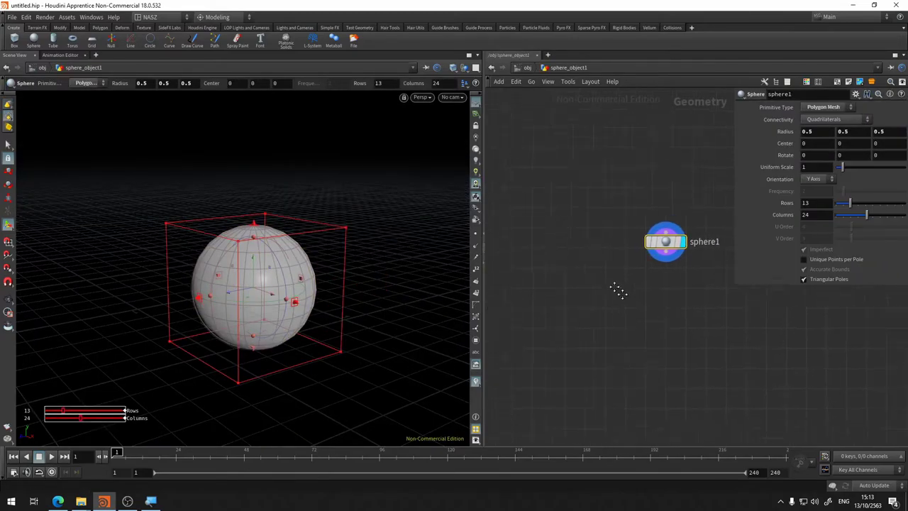
scroll(588, 251, "up", 2)
scroll(617, 217, "up", 3)
scroll(617, 217, "down", 1)
scroll(614, 199, "down", 1)
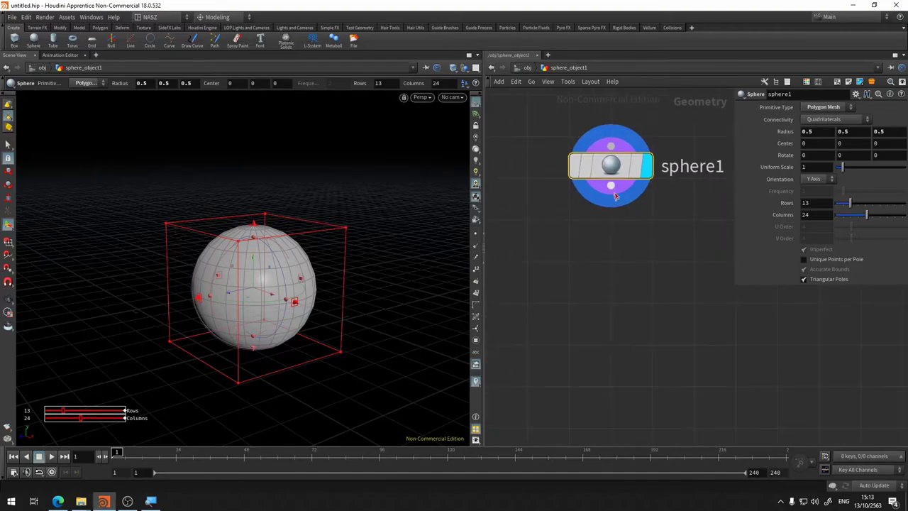
key("Tab")
type("i")
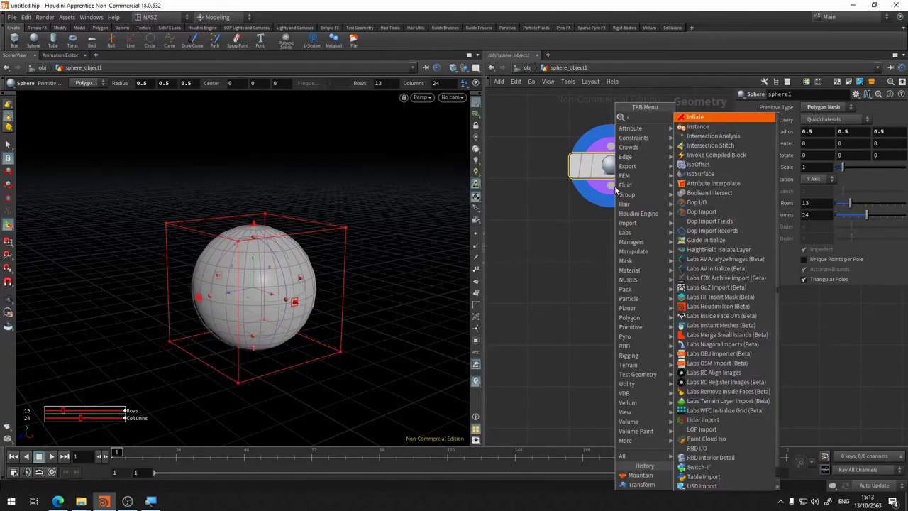
type("so")
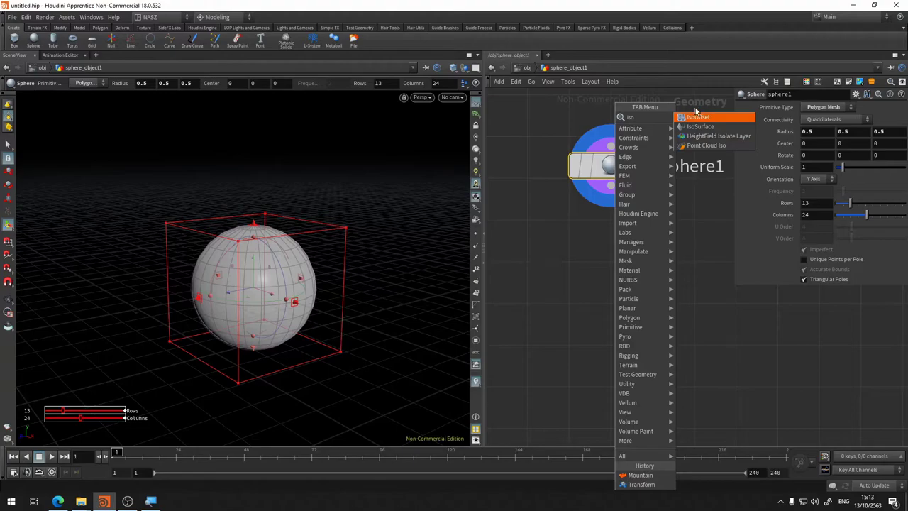
left_click(695, 117)
left_click(616, 255)
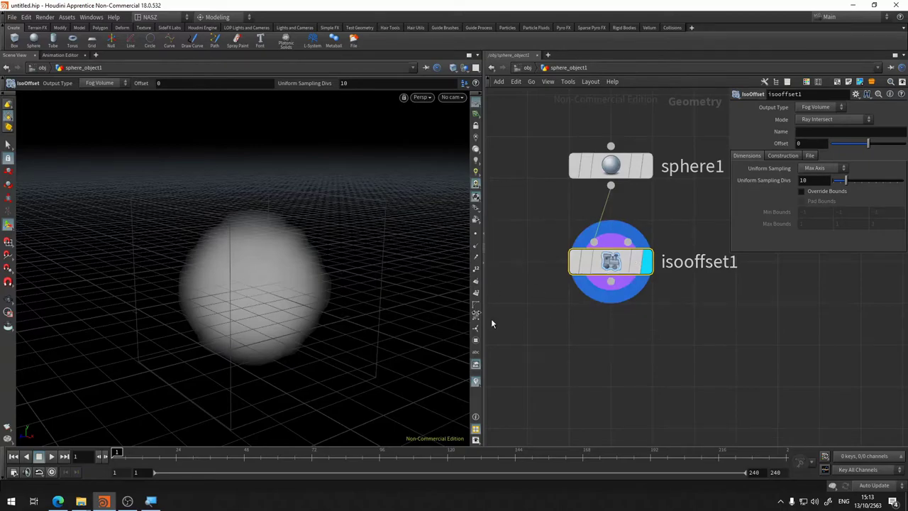
Add a Scatter node wired below isooffset1 and display its points in the viewport.
left_click(609, 284)
type("scat")
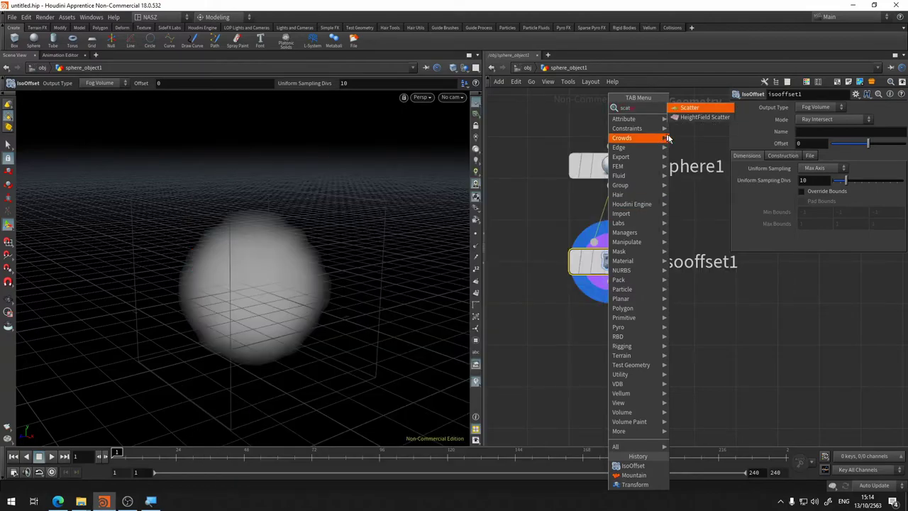
left_click(695, 108)
left_click(607, 386)
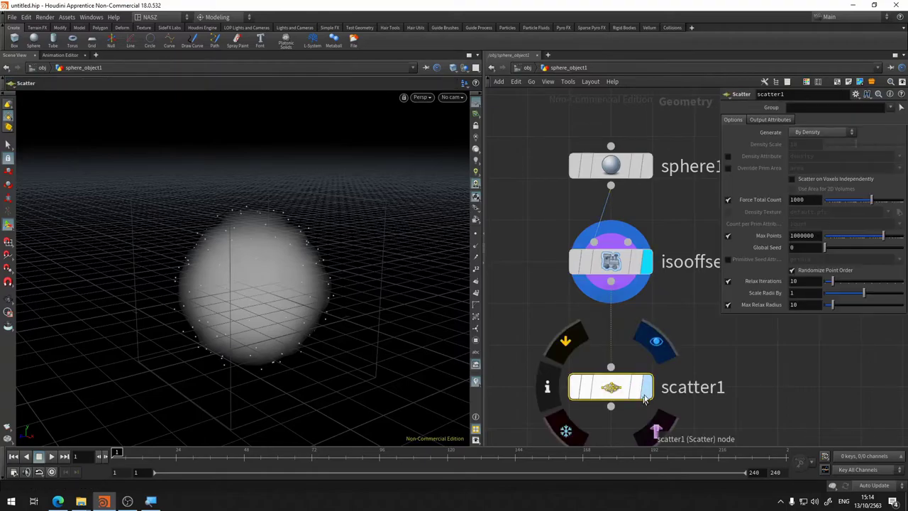
left_click(646, 390)
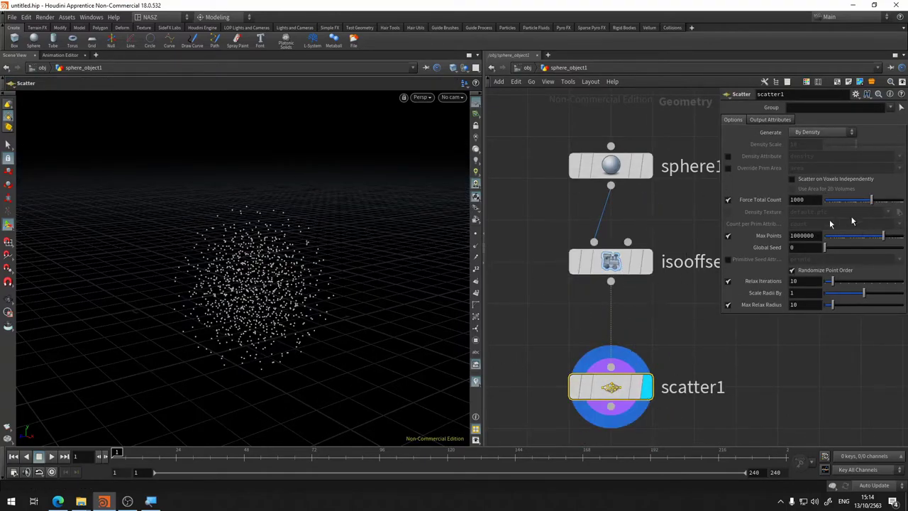
Reframe the network view and widen it by dragging the pane divider left.
mouse_move(673, 338)
middle_mouse_down()
mouse_move(724, 250)
mouse_move(743, 304)
middle_mouse_up()
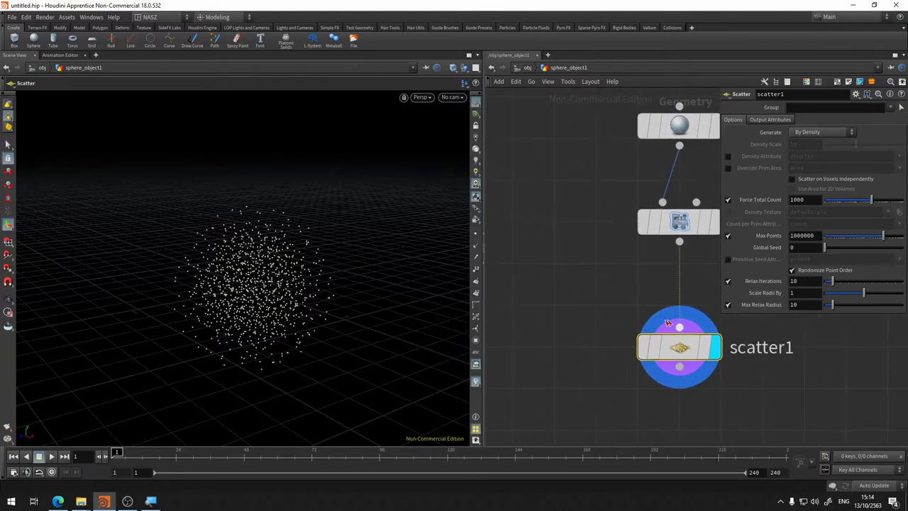
scroll(742, 304, "down", 2)
scroll(644, 318, "up", 1)
middle_click_drag(644, 318, 593, 320)
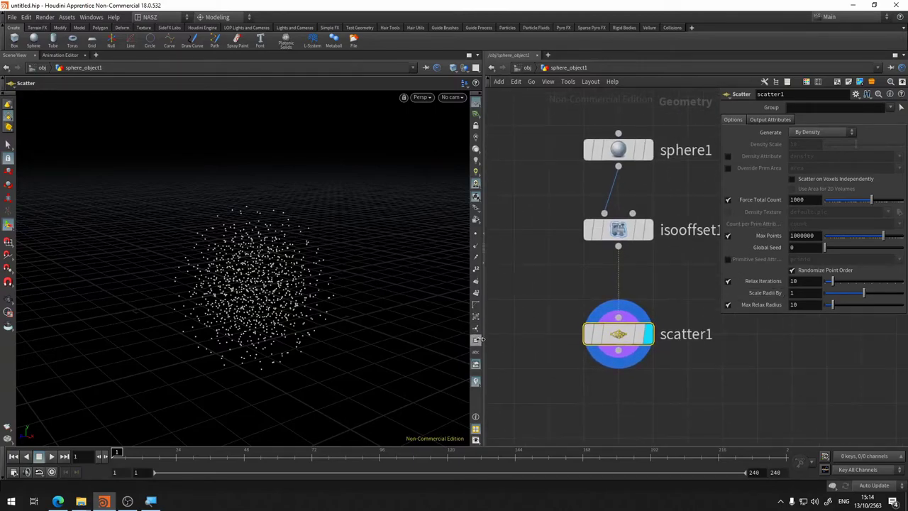
left_click_drag(471, 331, 364, 330)
middle_click_drag(573, 321, 610, 303)
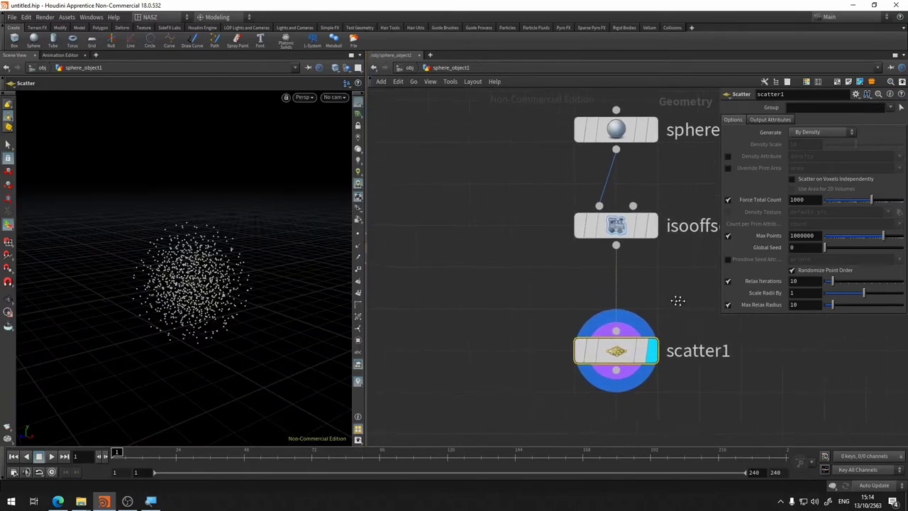
scroll(610, 303, "up", 1)
scroll(448, 230, "down", 1)
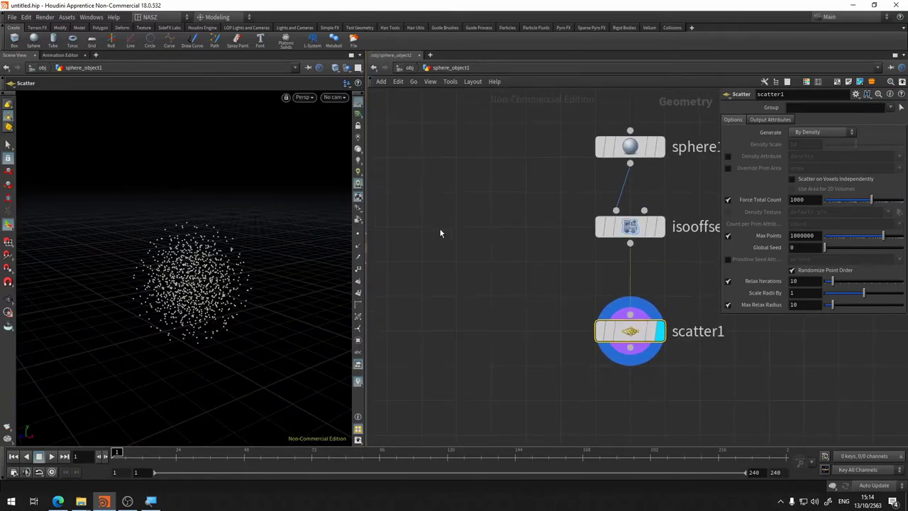
middle_click_drag(439, 233, 507, 232)
Add a Rubber Toy test geometry node, display it, and uncheck Add Shader so it shows grey.
key("Tab")
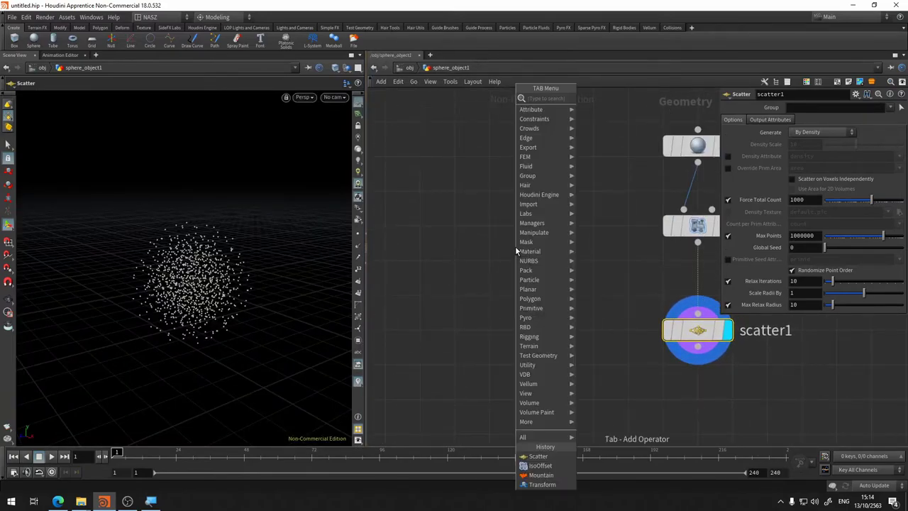
type("test")
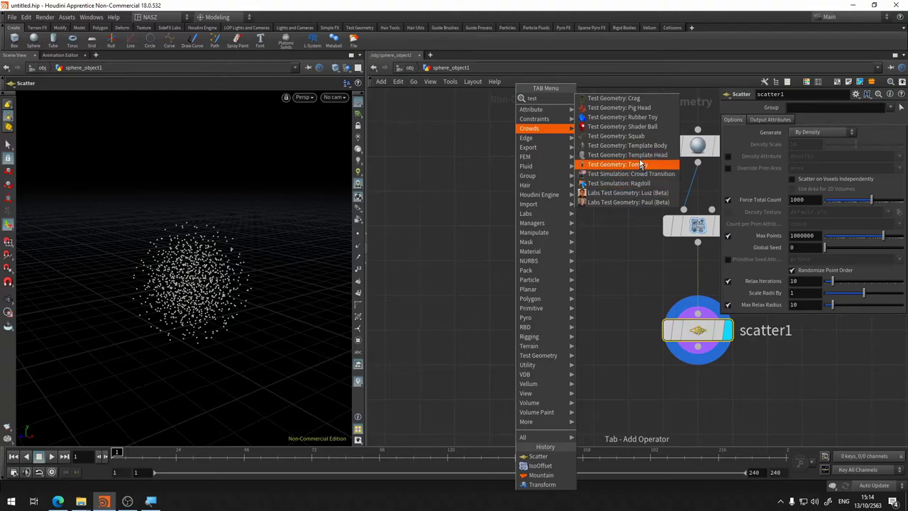
left_click(649, 108)
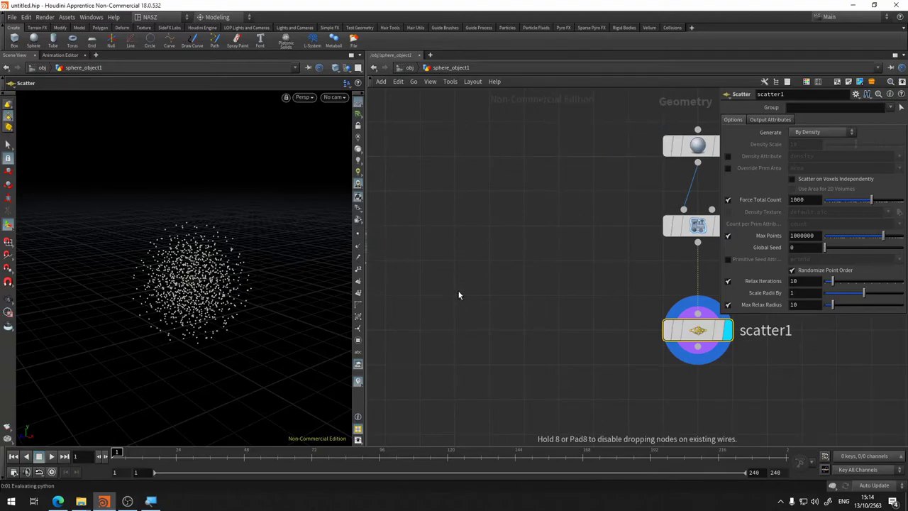
left_click(471, 218)
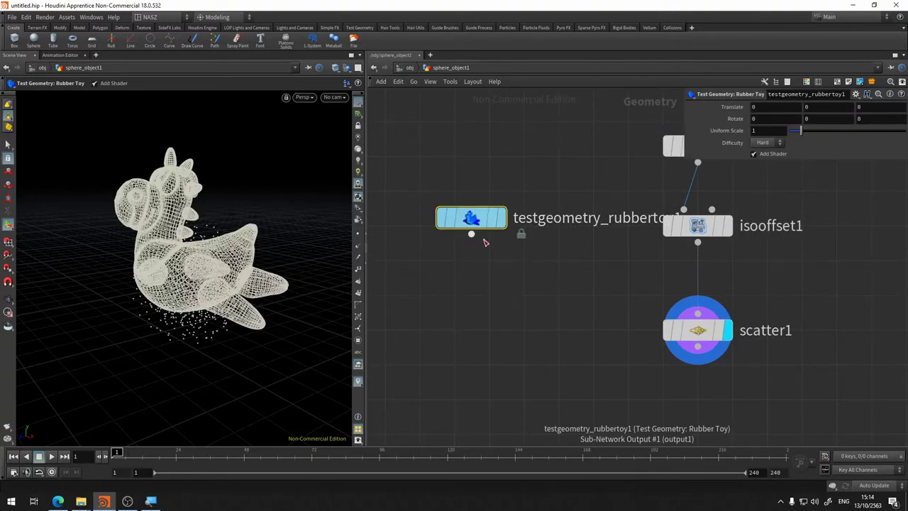
left_click(504, 183)
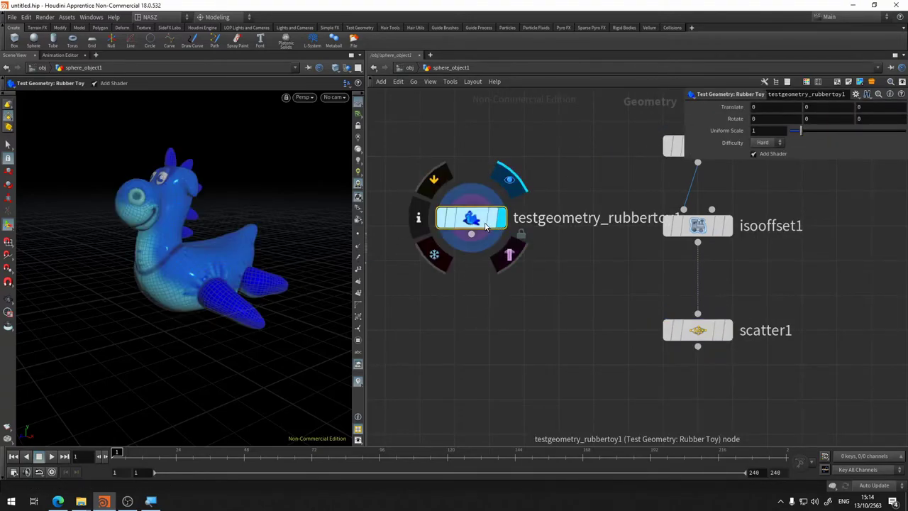
left_click(757, 155)
Add a Copy to Points node to the network, then select the rubber toy node.
scroll(544, 295, "down", 2)
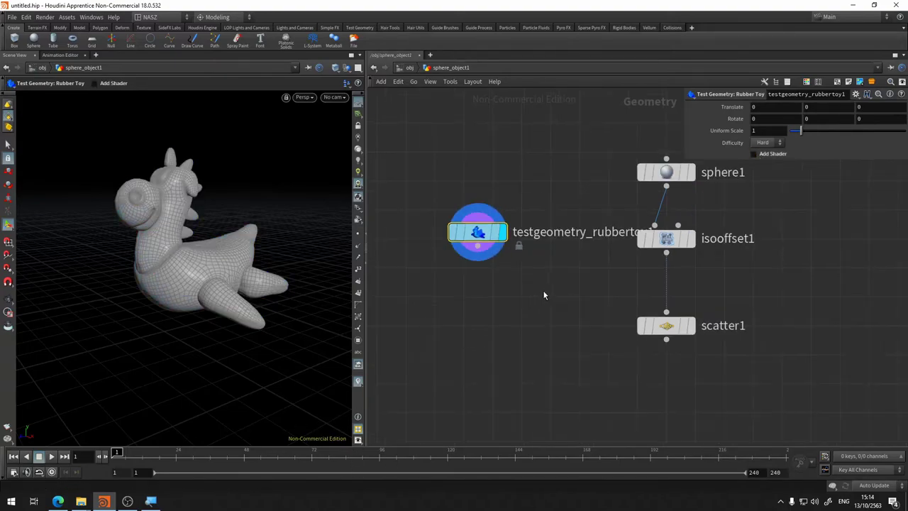
middle_click_drag(537, 368, 524, 310)
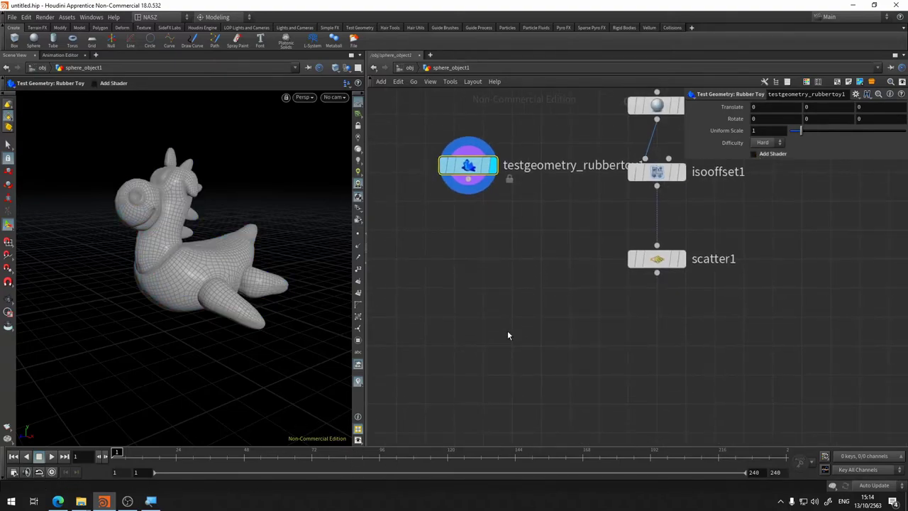
key("Tab")
type("cop")
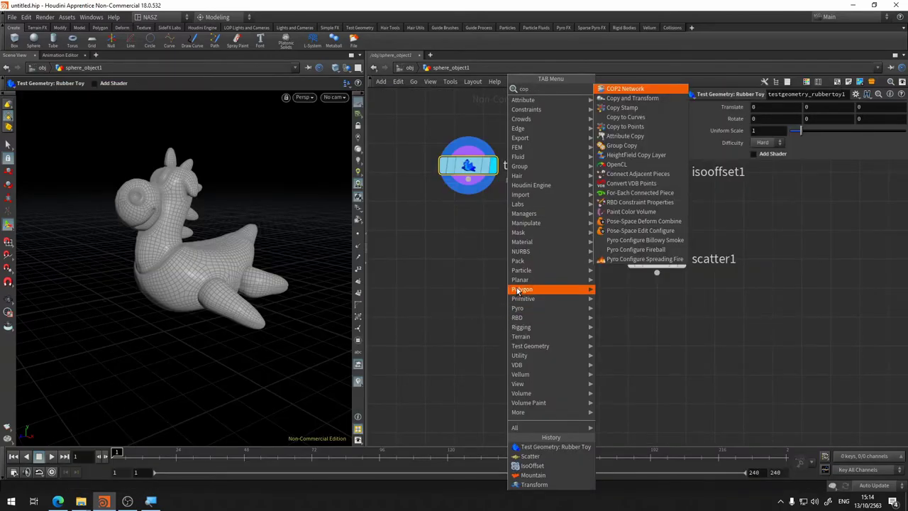
left_click(625, 126)
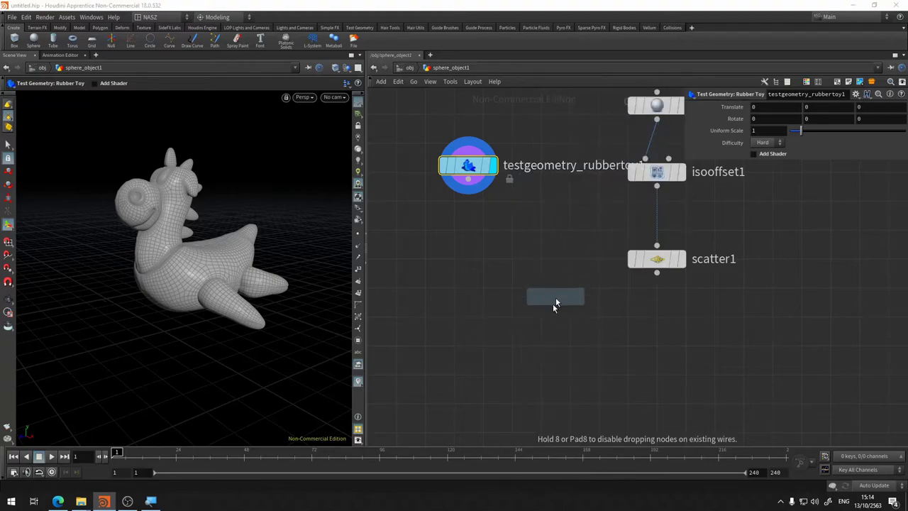
key("Escape")
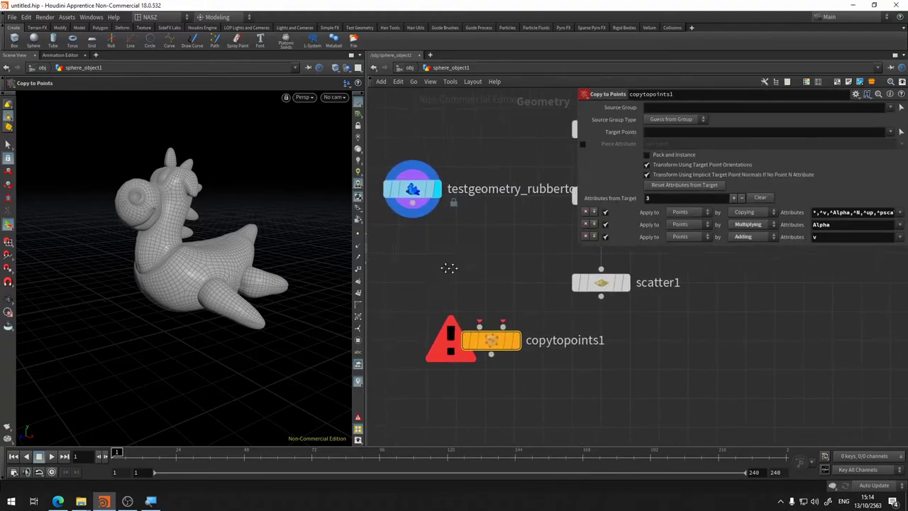
left_click(471, 201)
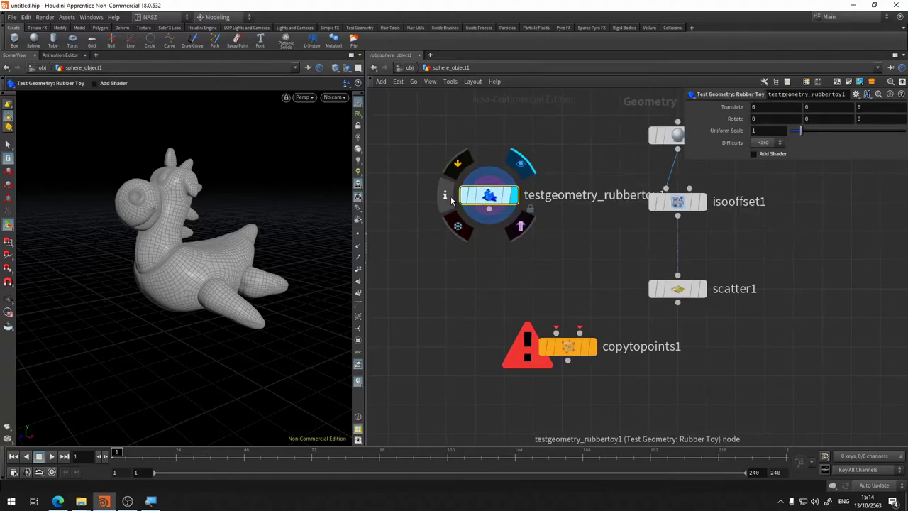
Check the rubber toy node's info and move it up and left toward copytopoints1.
left_click(447, 197)
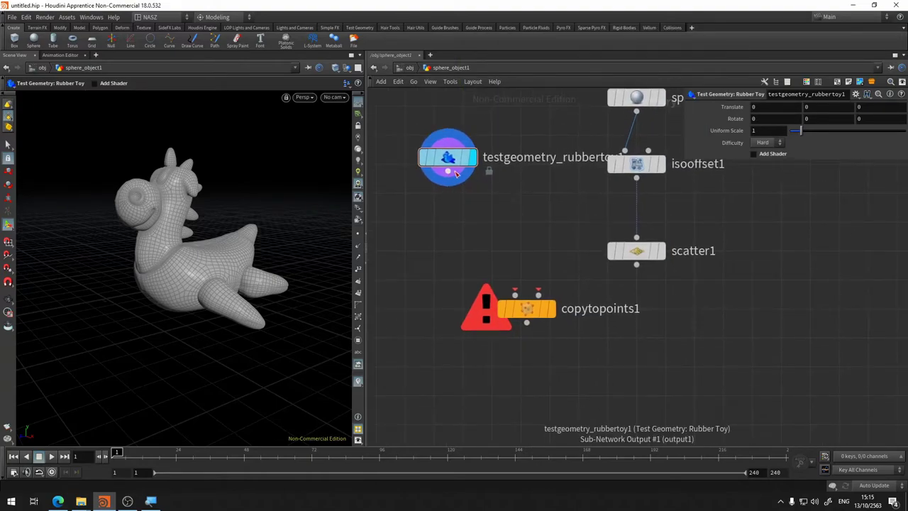
mouse_move(455, 161)
left_mouse_down()
mouse_move(423, 149)
mouse_move(515, 295)
left_mouse_up()
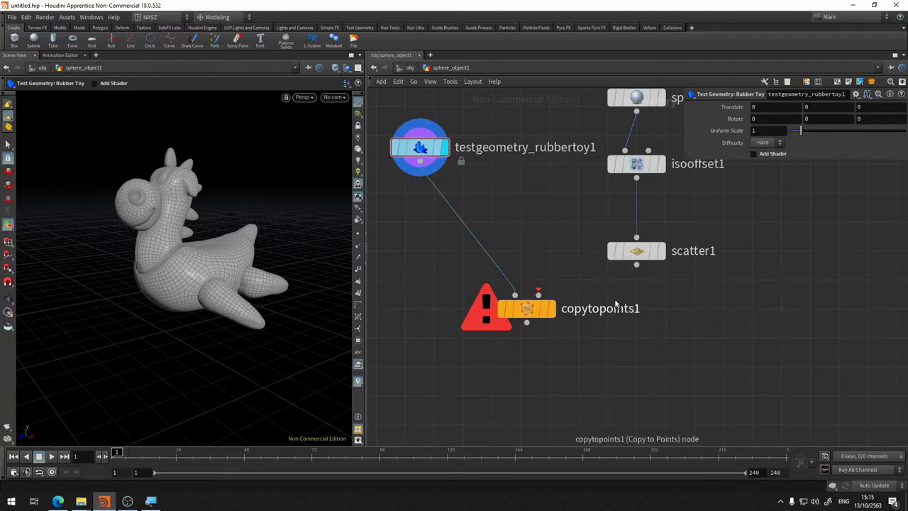
Set scatter1's Force Total Count to 20.
left_click(636, 250)
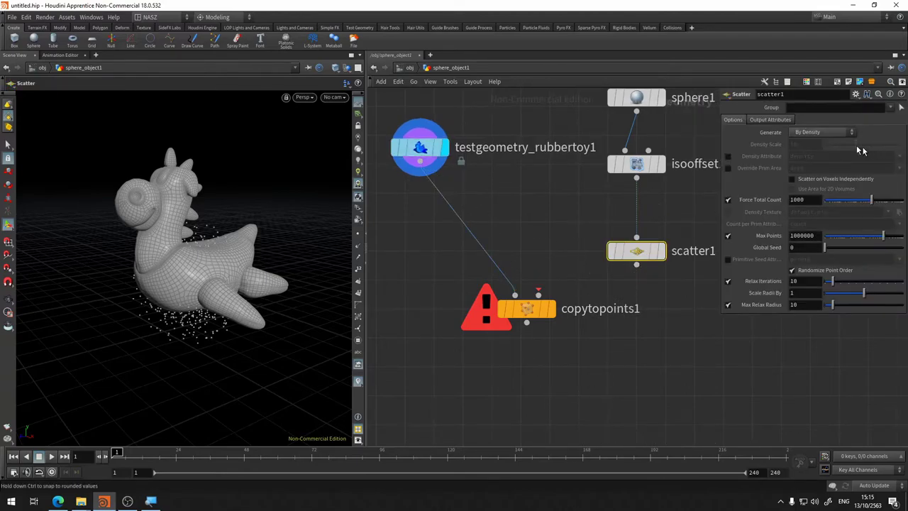
left_click(812, 202)
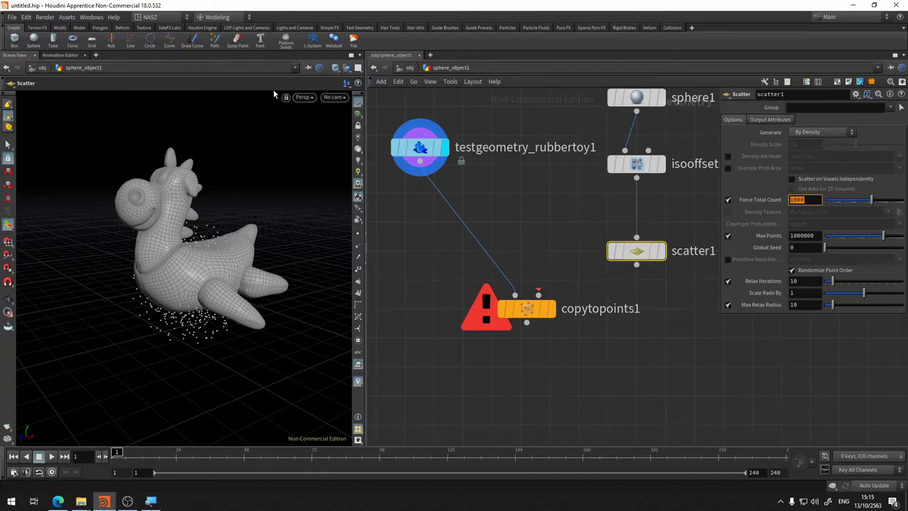
type("20")
key("Return")
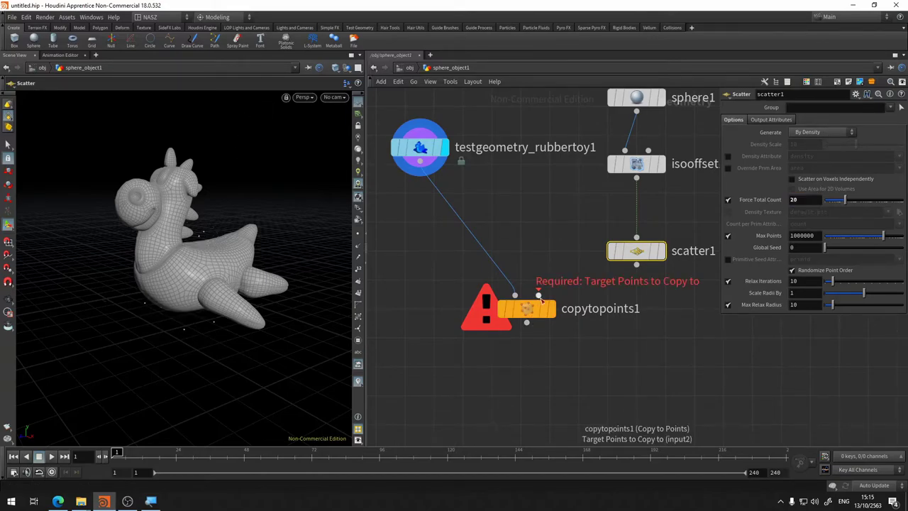
Wire scatter1 into copytopoints1's second input and display copytopoints1's copied toys.
left_click(539, 301)
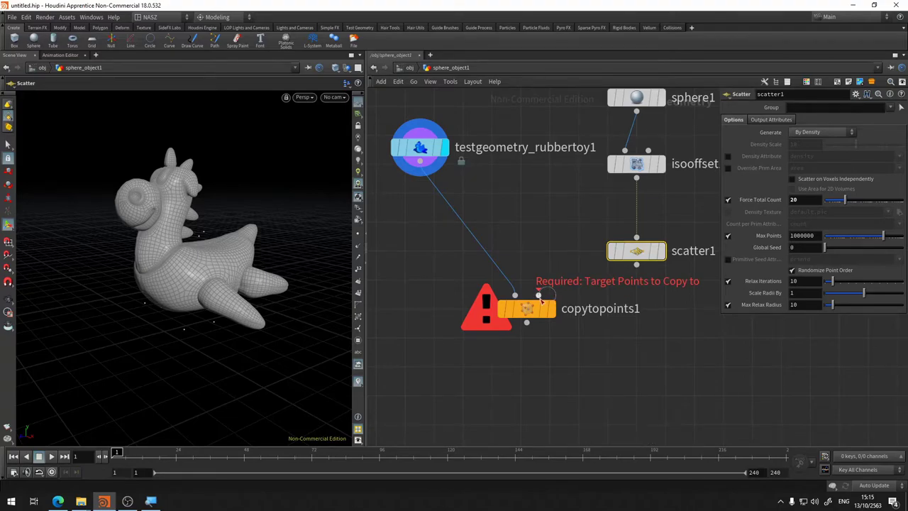
left_click(636, 269)
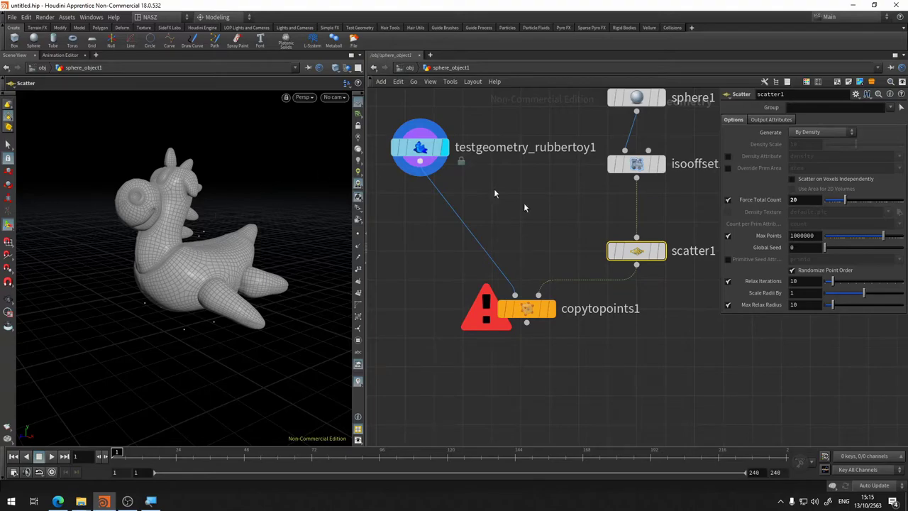
left_click(552, 307)
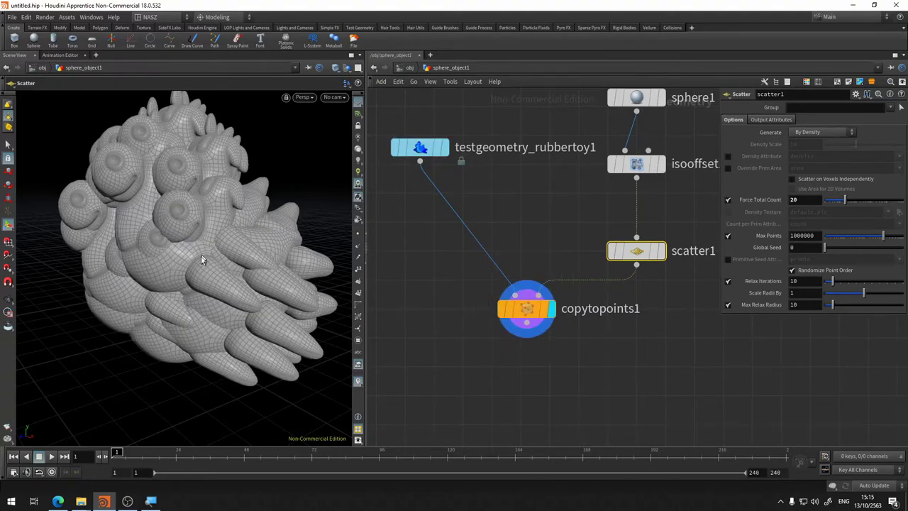
left_click(420, 148)
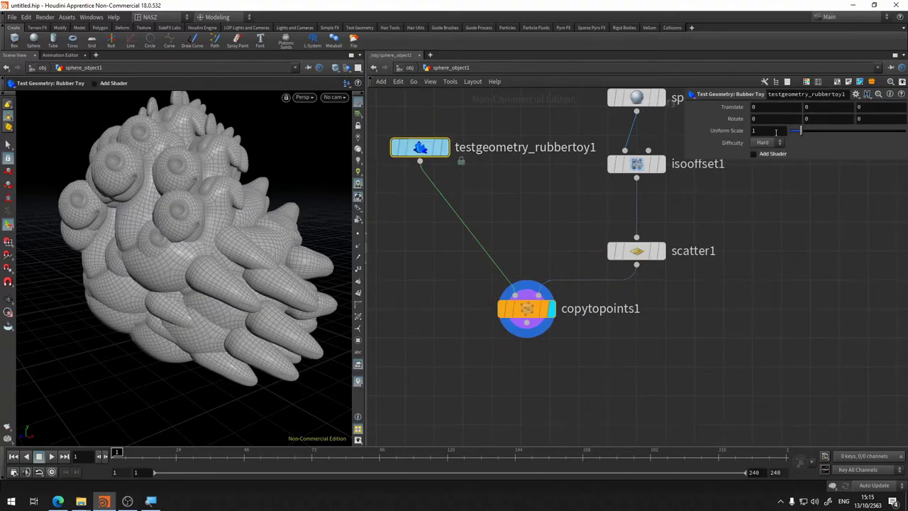
Set the rubber toy's Uniform Scale to 0.01, then 0.05, and view its node info.
left_click(776, 132)
type("0.01")
key("Return")
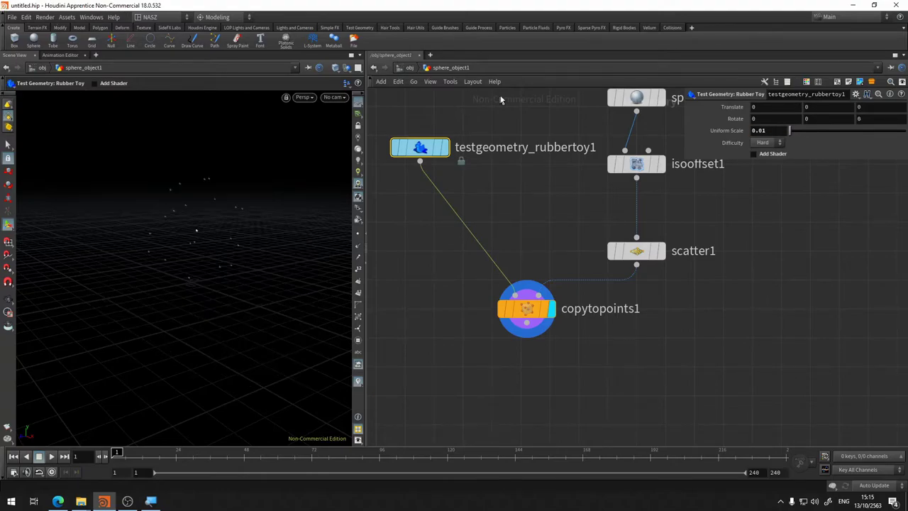
left_click(772, 131)
type("0.05")
key("Return")
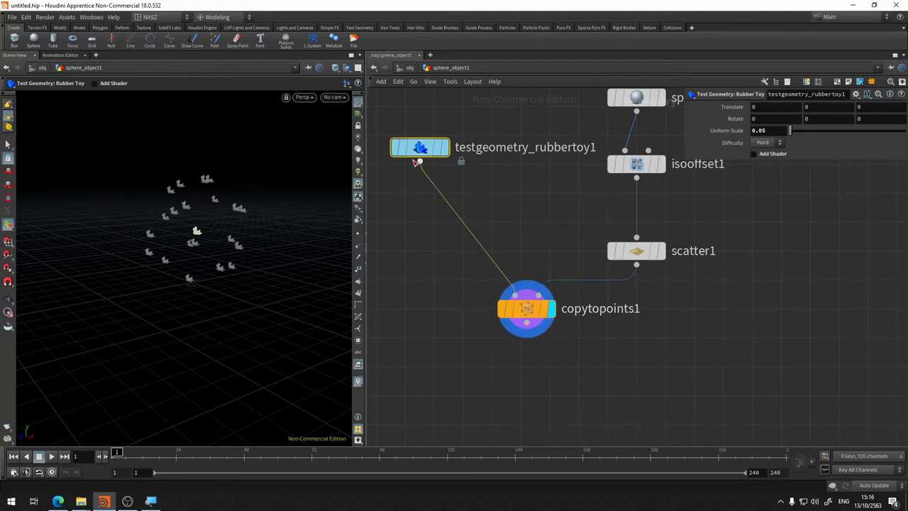
mouse_move(420, 148)
left_click(378, 151)
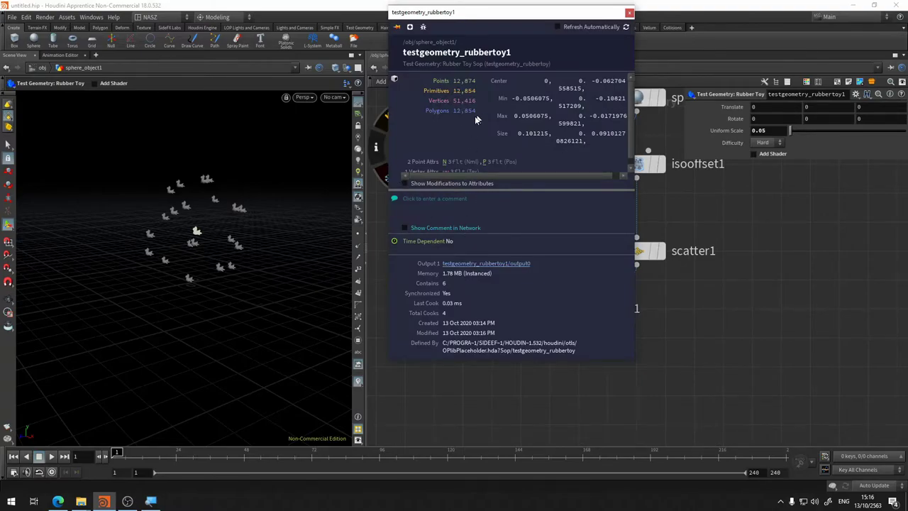
Compare copytopoints1 and rubber toy info, wiring scatter1 in as the target points input.
left_click(523, 314)
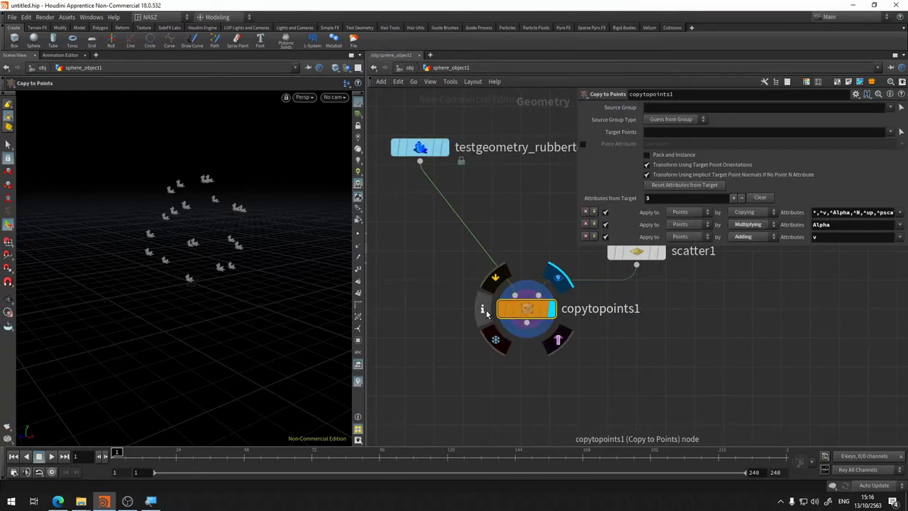
left_click(484, 311)
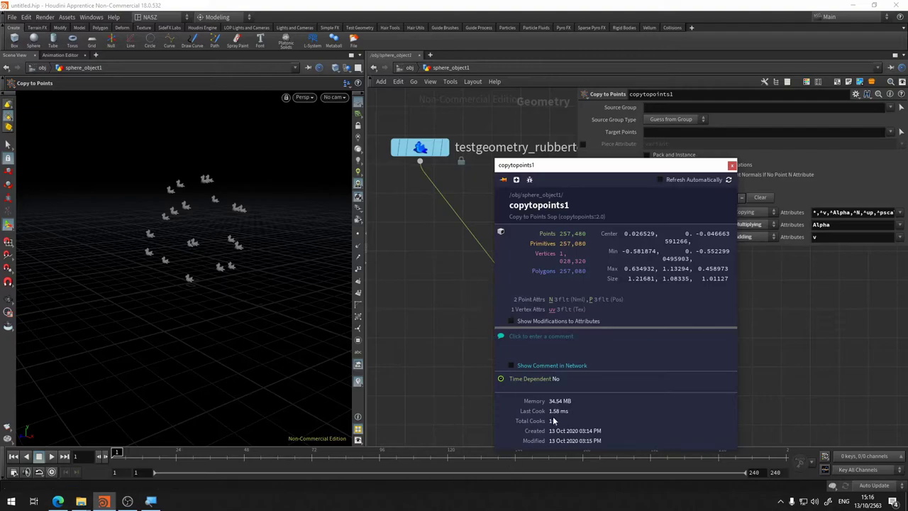
left_click(420, 159)
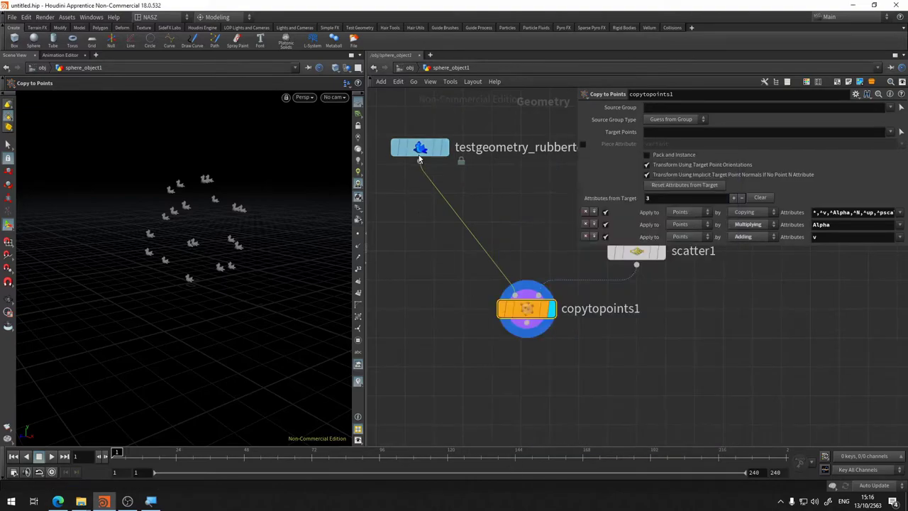
left_click(376, 146)
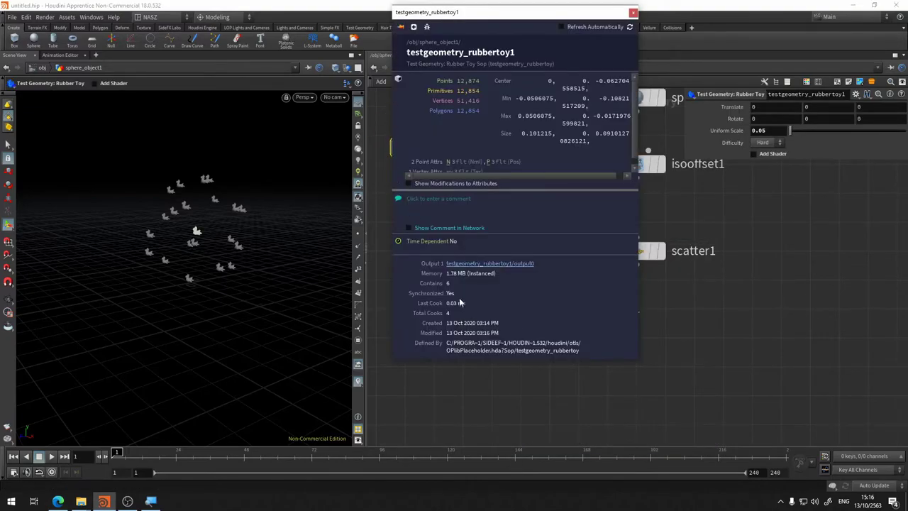
mouse_move(538, 294)
left_mouse_down()
mouse_move(629, 276)
mouse_move(636, 264)
left_mouse_up()
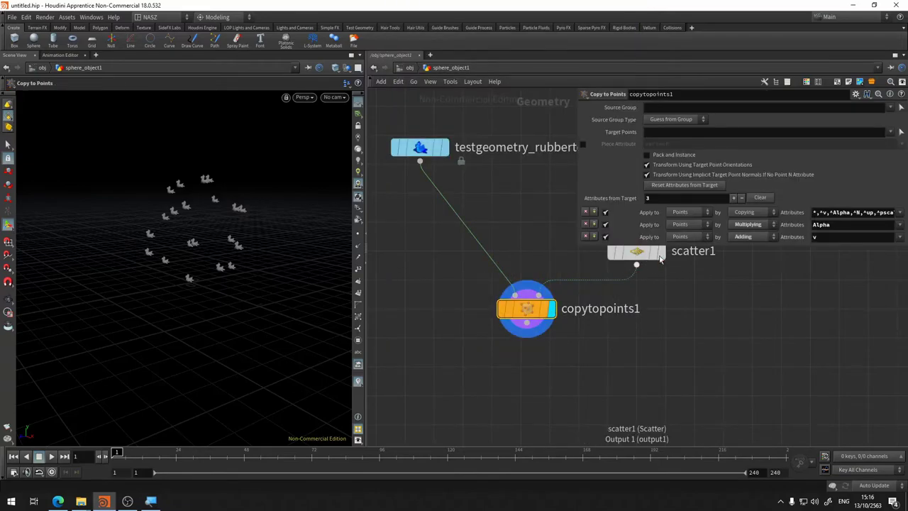
left_click(493, 320)
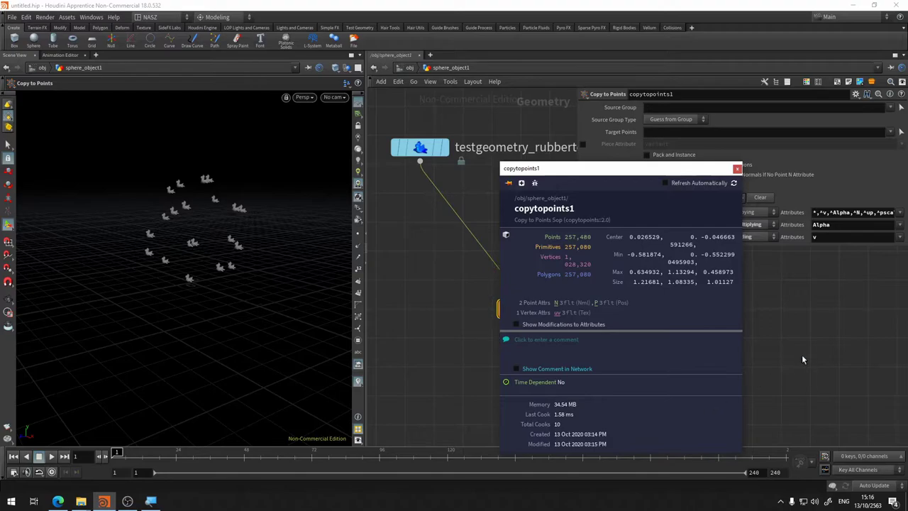
Pan the network to reveal the sphere, isooffset and scatter chain, and move copytopoints1.
middle_click_drag(699, 265, 668, 369)
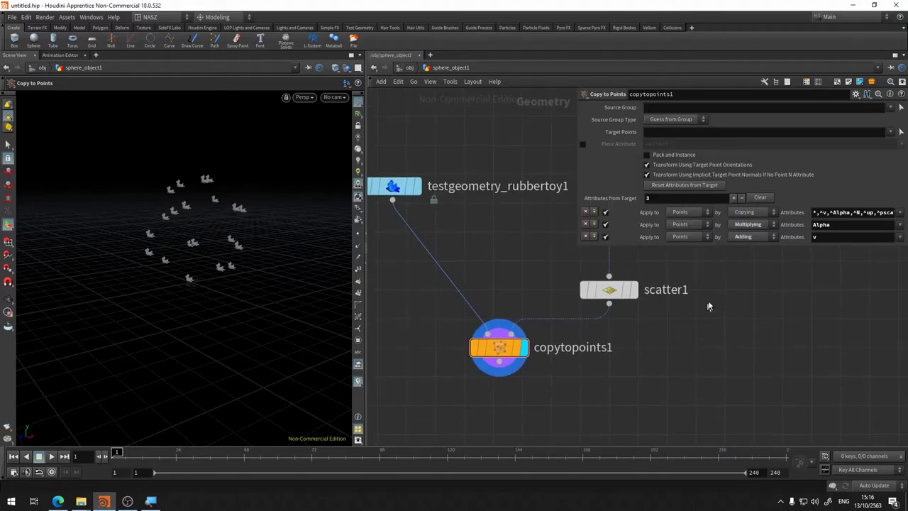
mouse_move(711, 307)
middle_mouse_down()
mouse_move(620, 325)
mouse_move(754, 307)
mouse_move(705, 295)
middle_mouse_up()
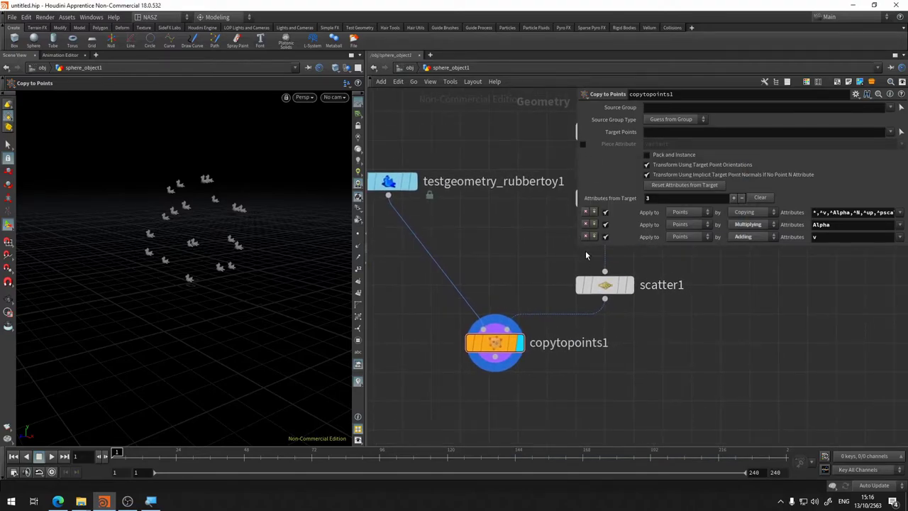
left_click_drag(579, 248, 690, 262)
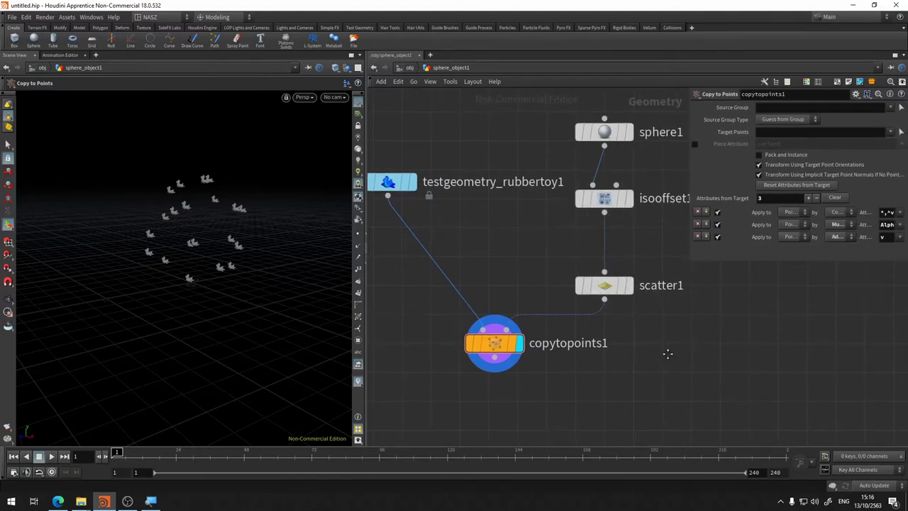
mouse_move(669, 354)
middle_mouse_down()
mouse_move(629, 321)
mouse_move(688, 317)
middle_mouse_up()
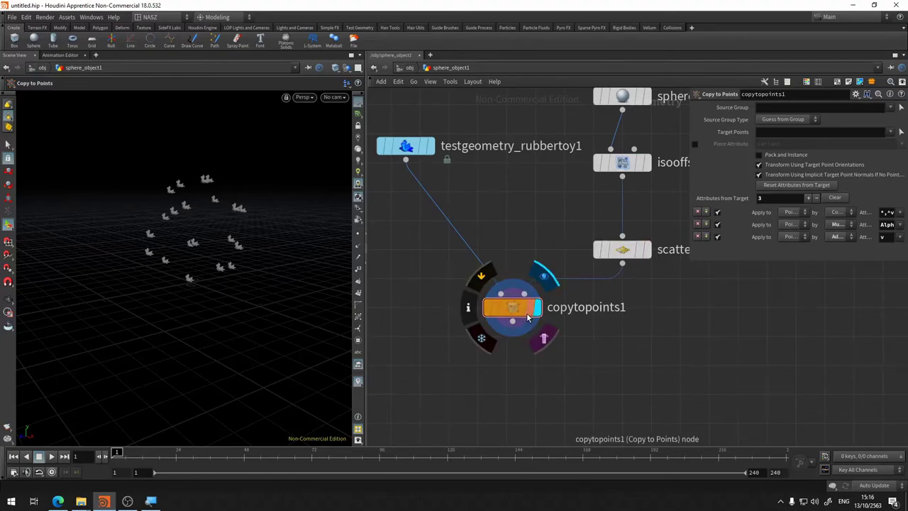
mouse_move(517, 314)
left_mouse_down()
mouse_move(497, 322)
mouse_move(496, 314)
left_mouse_up()
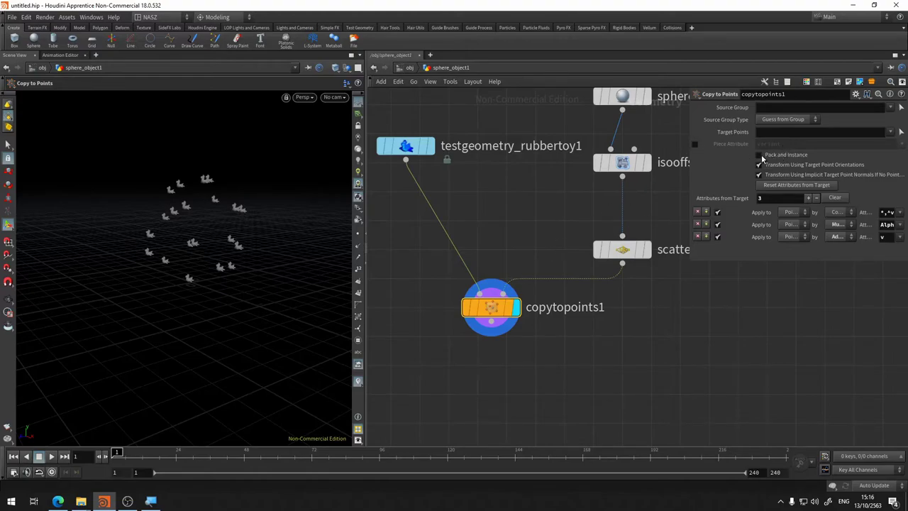
Enable Pack and Instance on copytopoints1, confirm 20 packed geometries, then select scatter1.
left_click(760, 155)
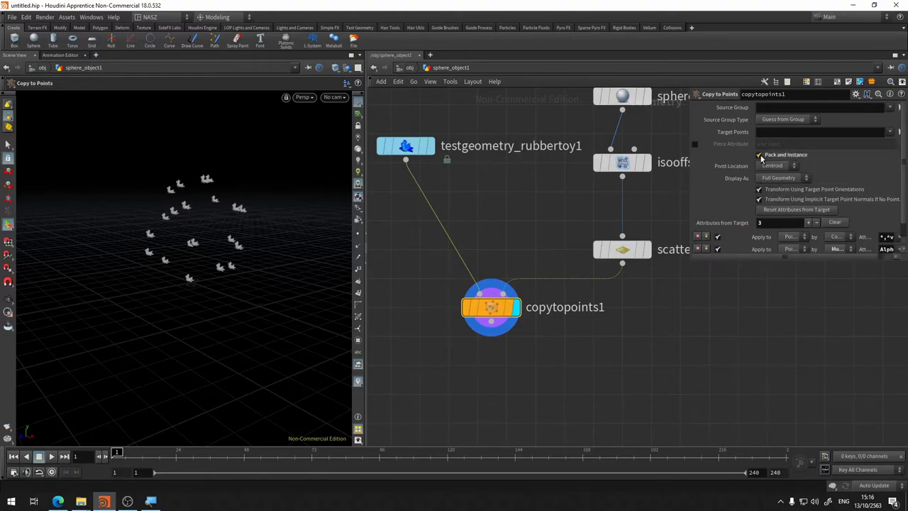
left_click(450, 309)
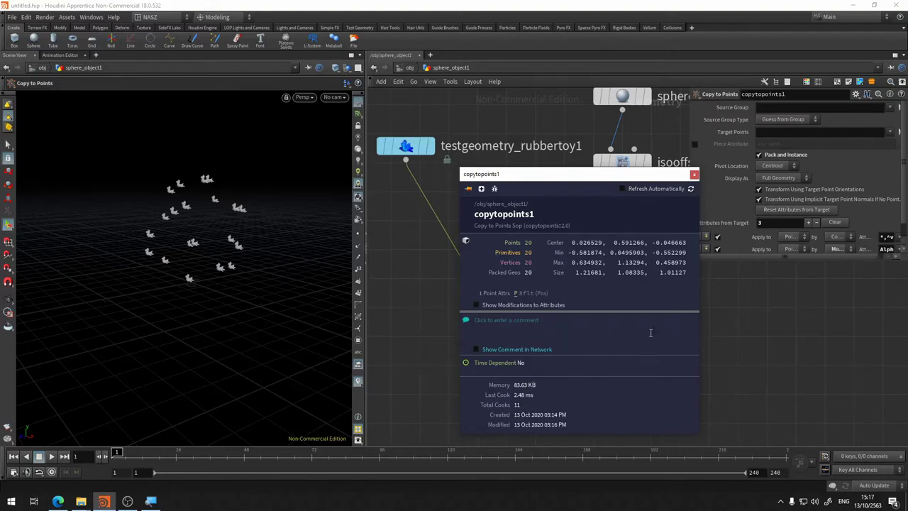
left_click(694, 175)
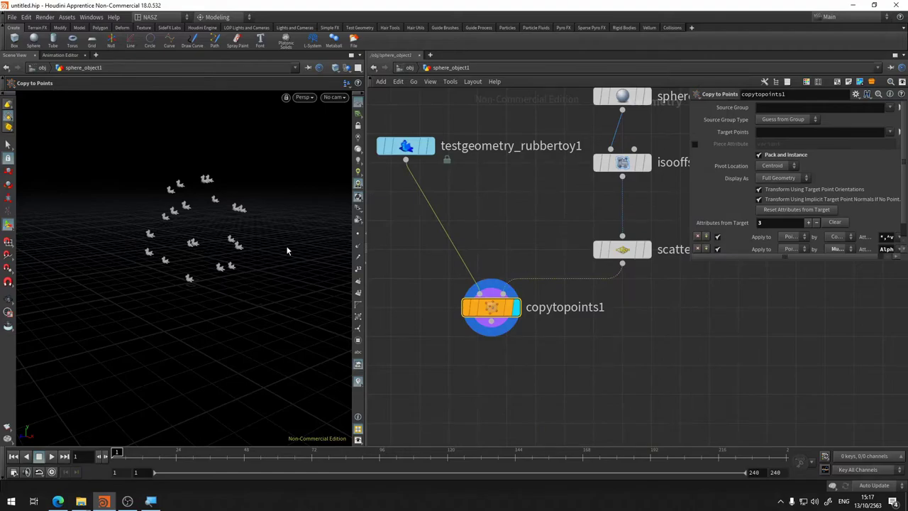
left_click(622, 249)
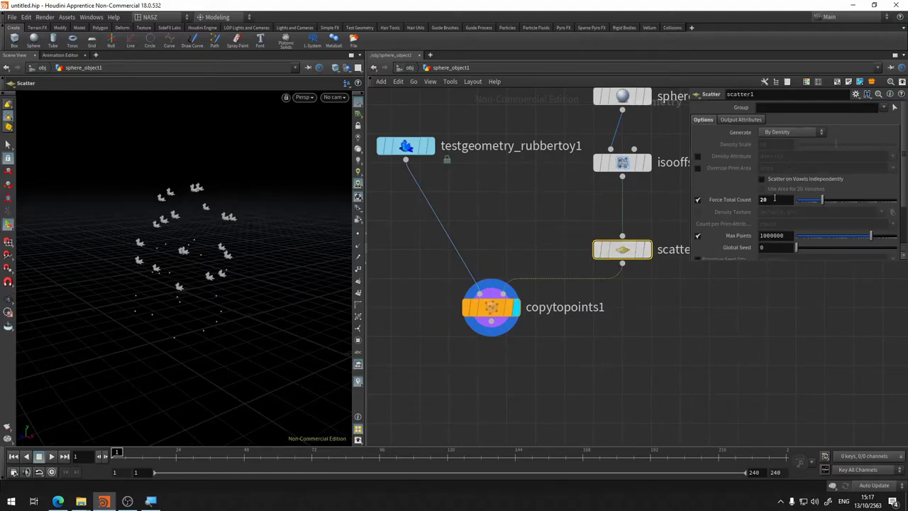
Raise scatter1's Force Total Count to 2000 and orbit around the dense toy ball.
left_click(776, 199)
type("00")
key("Return")
key("Escape")
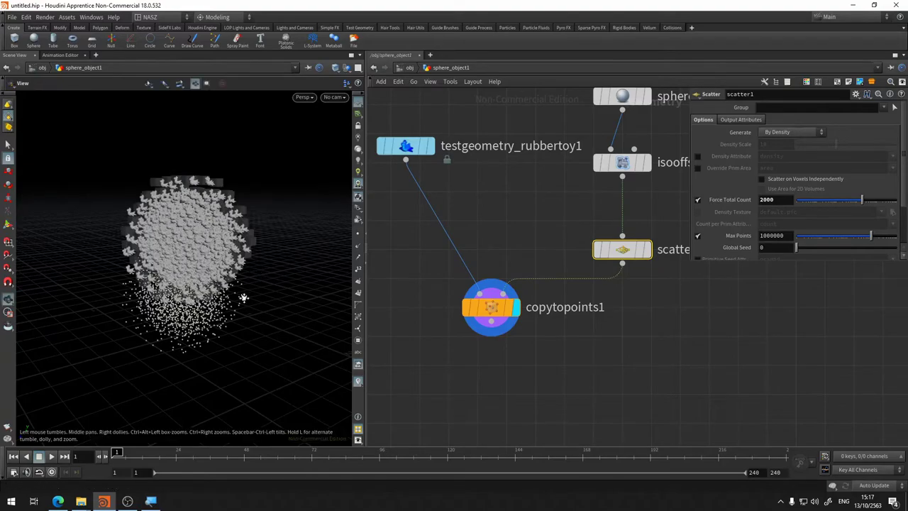
mouse_move(243, 300)
left_mouse_down()
mouse_move(267, 297)
mouse_move(193, 309)
mouse_move(237, 345)
mouse_move(248, 318)
mouse_move(211, 263)
mouse_move(245, 285)
mouse_move(293, 239)
mouse_move(309, 205)
mouse_move(319, 294)
mouse_move(243, 331)
mouse_move(266, 331)
mouse_move(263, 345)
mouse_move(192, 176)
left_mouse_up()
scroll(211, 263, "up", 5)
scroll(212, 268, "down", 2)
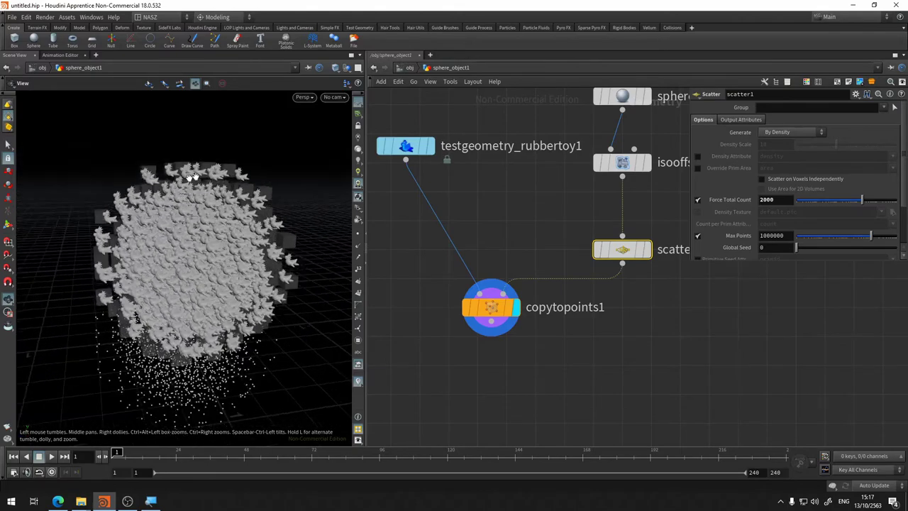
Select copytopoints1 and bring up the viewport Display Options.
key("Return")
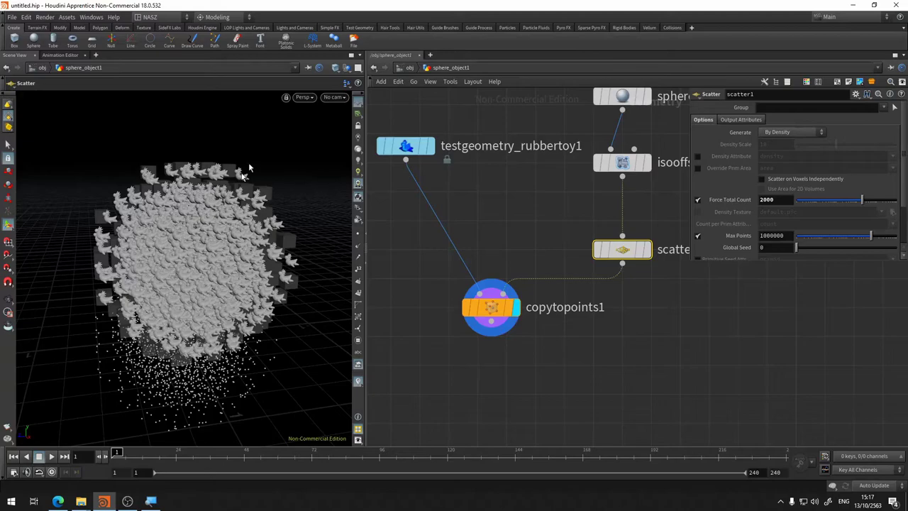
left_click(487, 315)
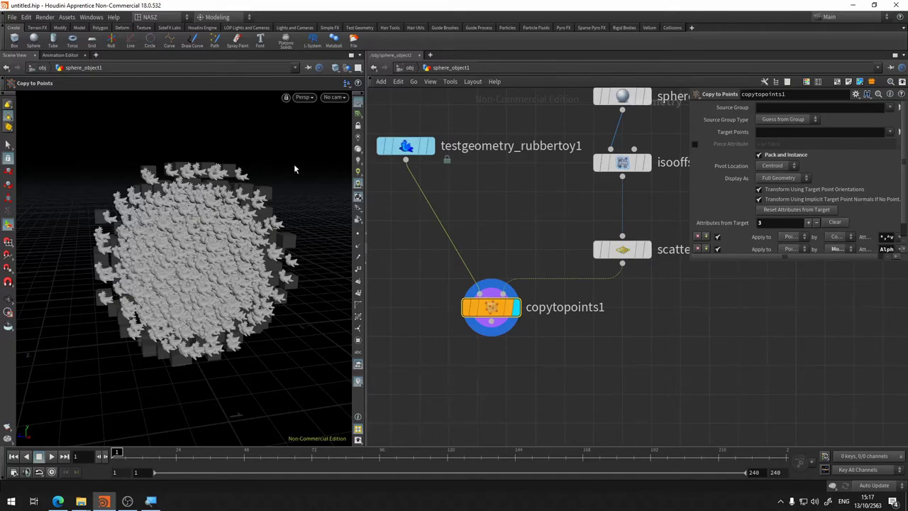
key("d")
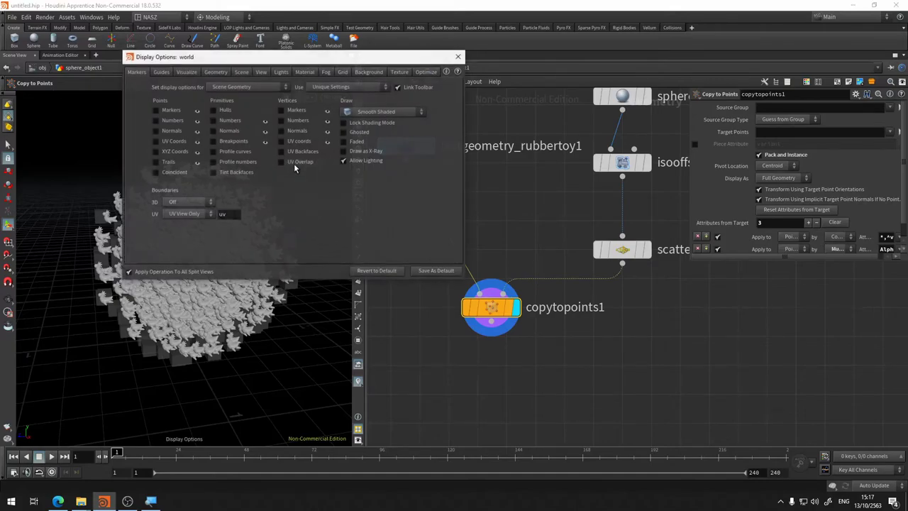
Uncheck Distance-based Packed Geometry Culling on the Optimize tab, then check copytopoints1's 2,000 packed geos.
left_click(427, 71)
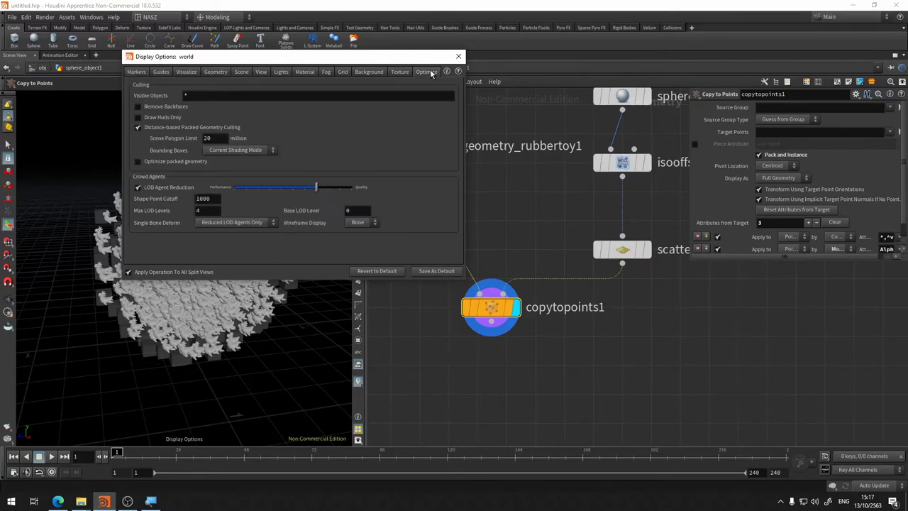
left_click(165, 128)
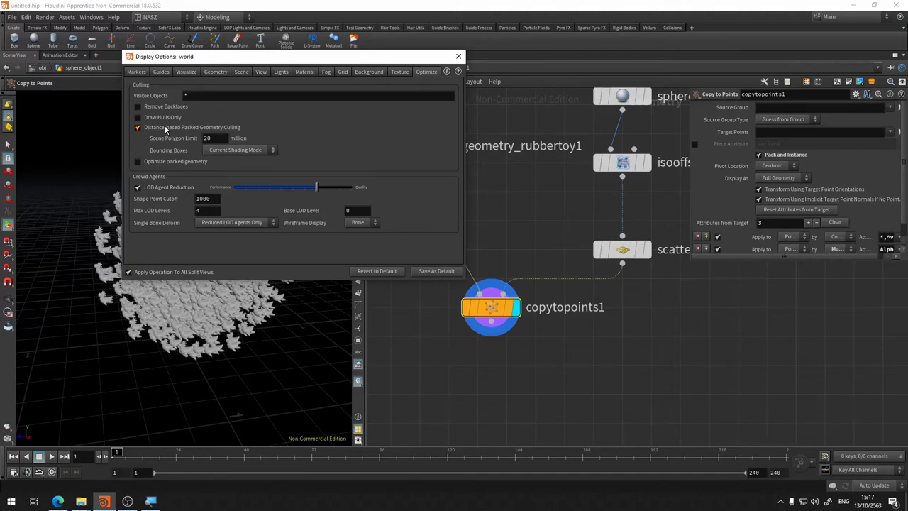
left_click_drag(245, 58, 432, 70)
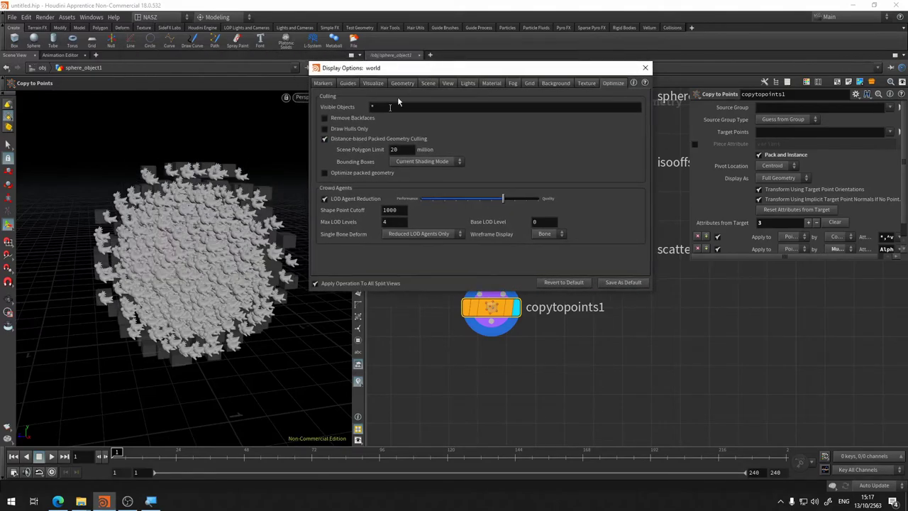
left_click(371, 140)
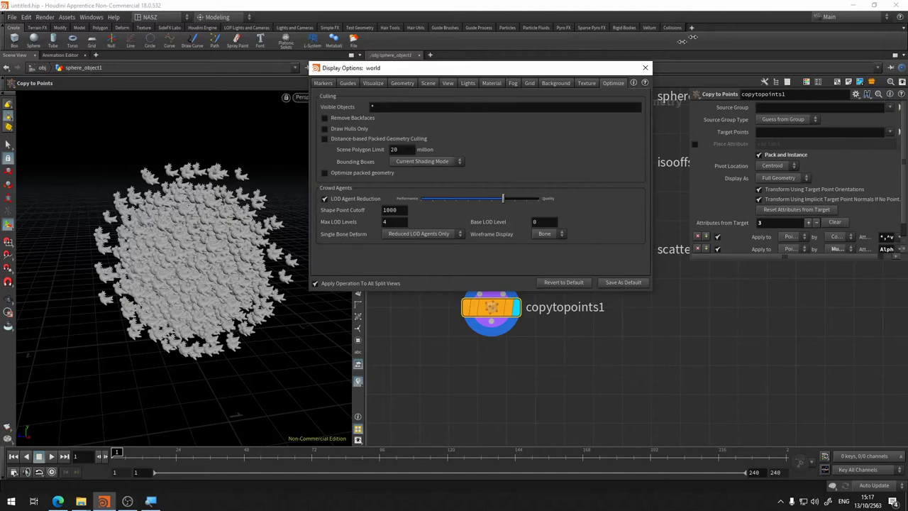
left_click(644, 68)
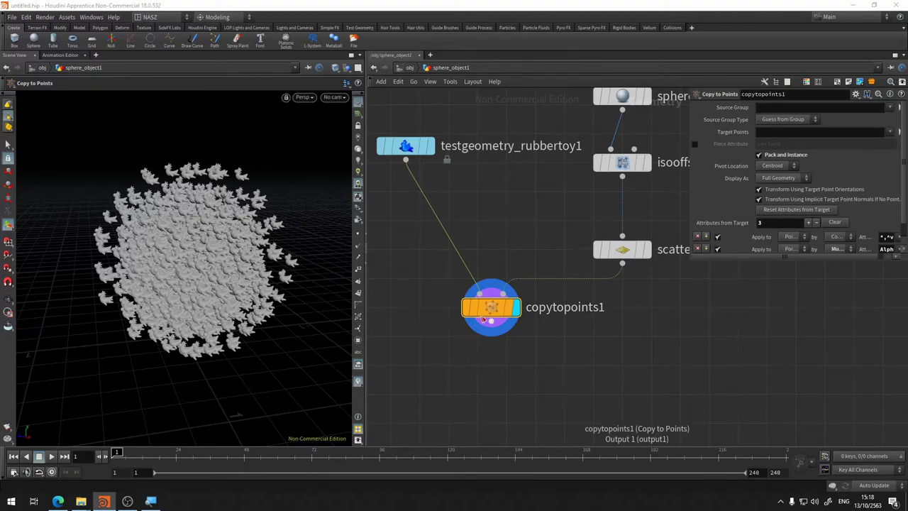
left_click(448, 309)
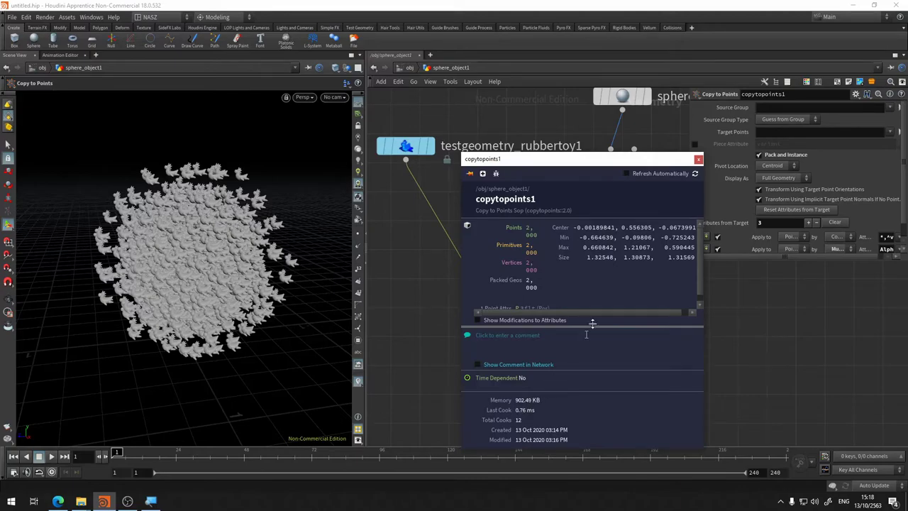
Change copytopoints1's Display As from Bounding Box to Centroid, checking its node info along the way.
left_click(781, 178)
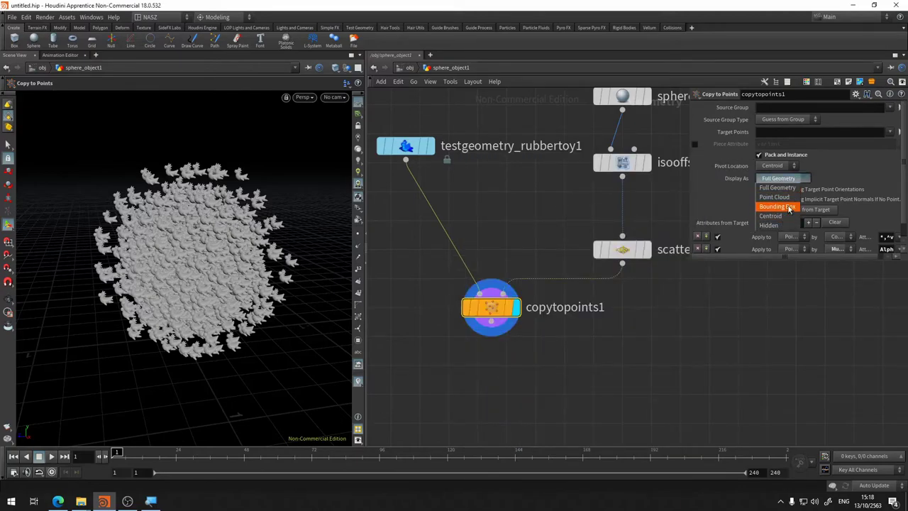
left_click(787, 199)
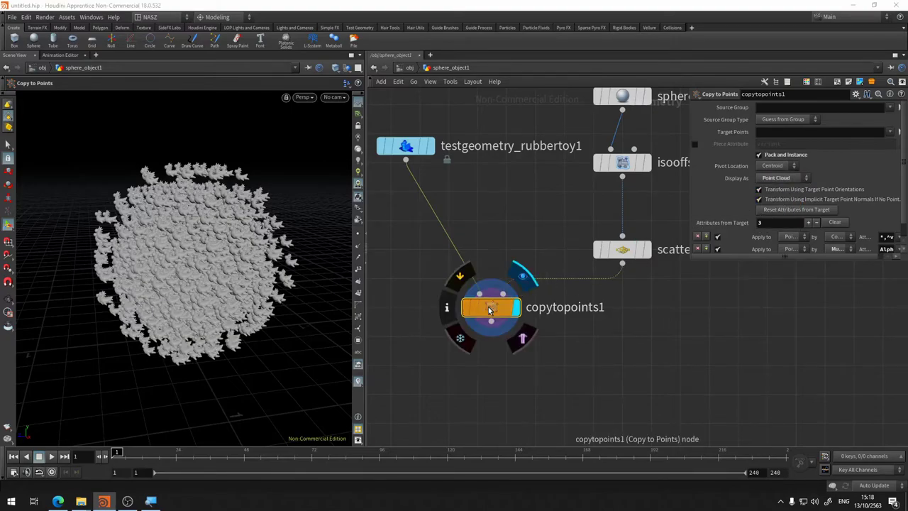
left_click(447, 307)
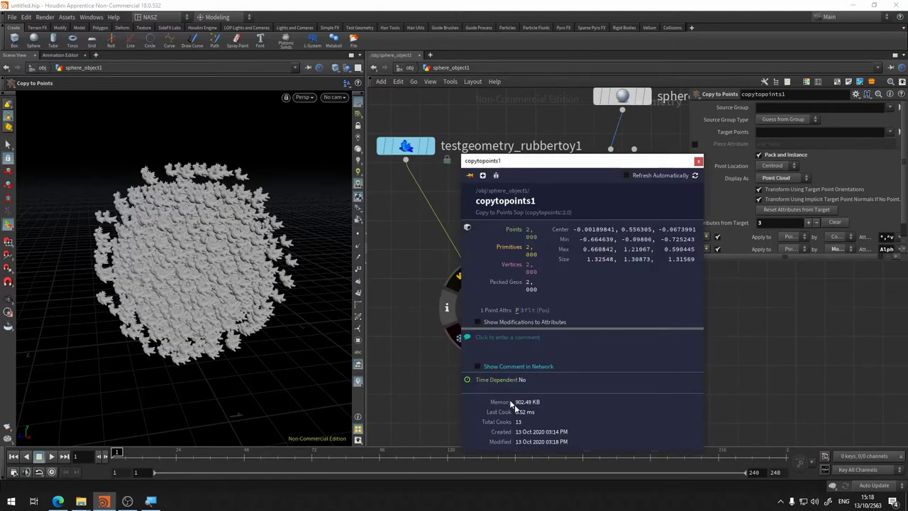
left_click(698, 161)
left_click(780, 178)
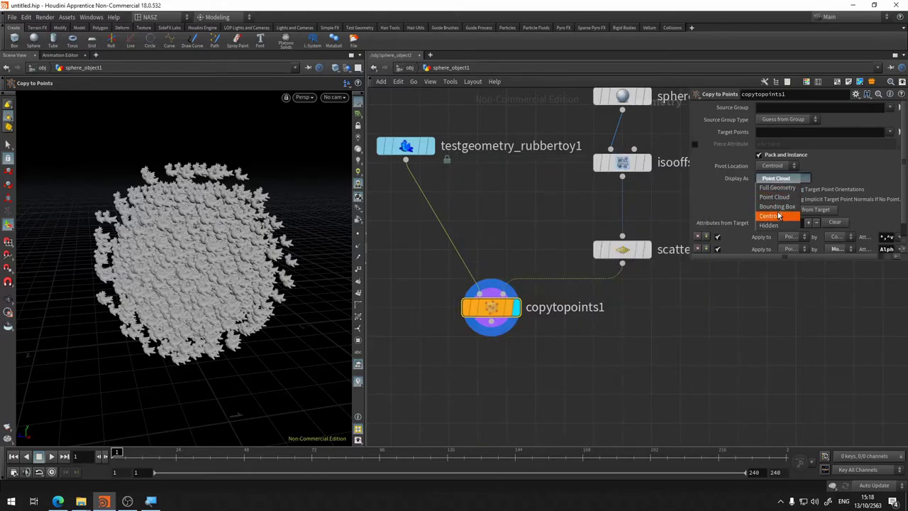
left_click(454, 310)
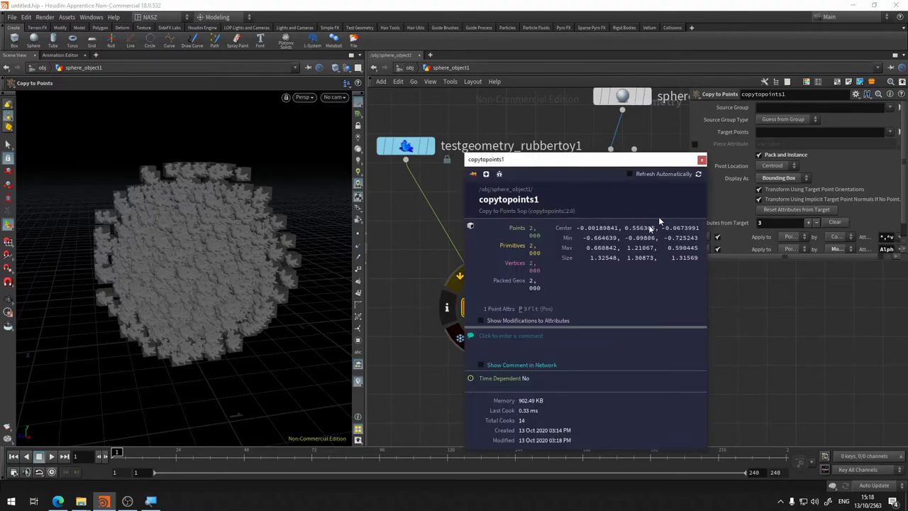
left_click(700, 161)
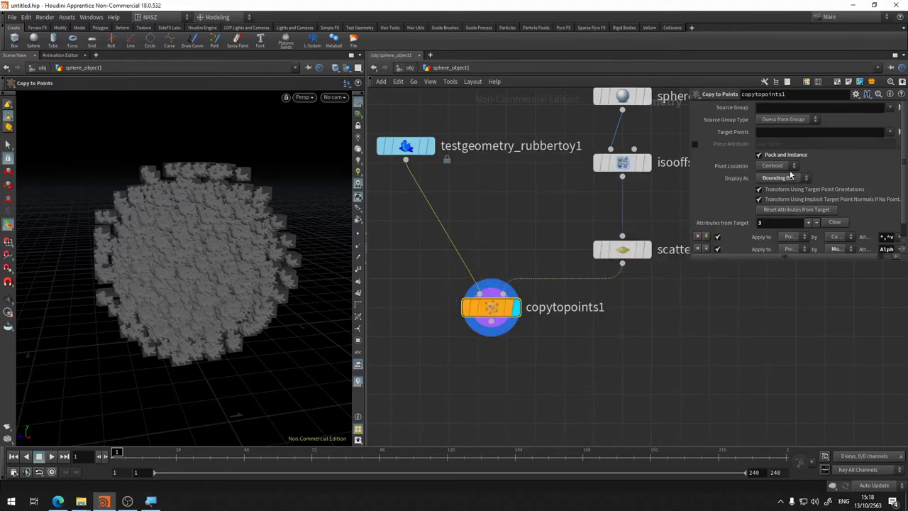
left_click(793, 180)
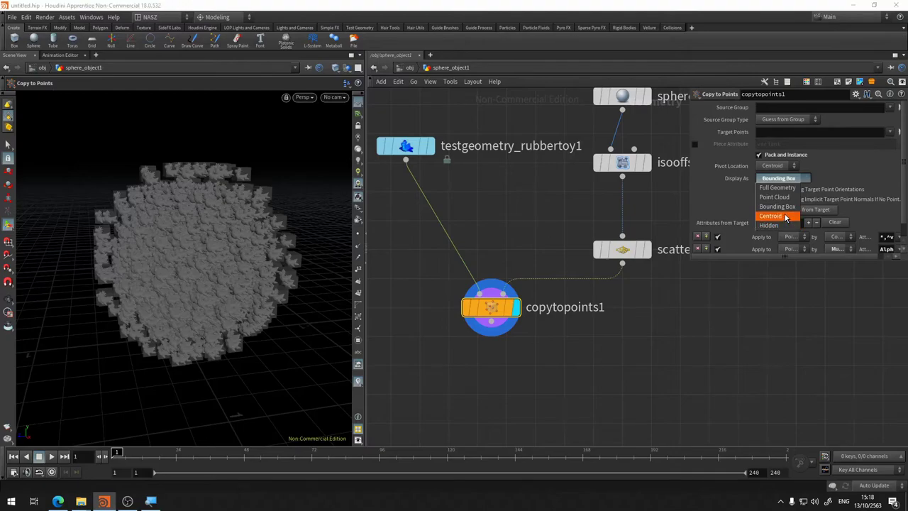
left_click(757, 220)
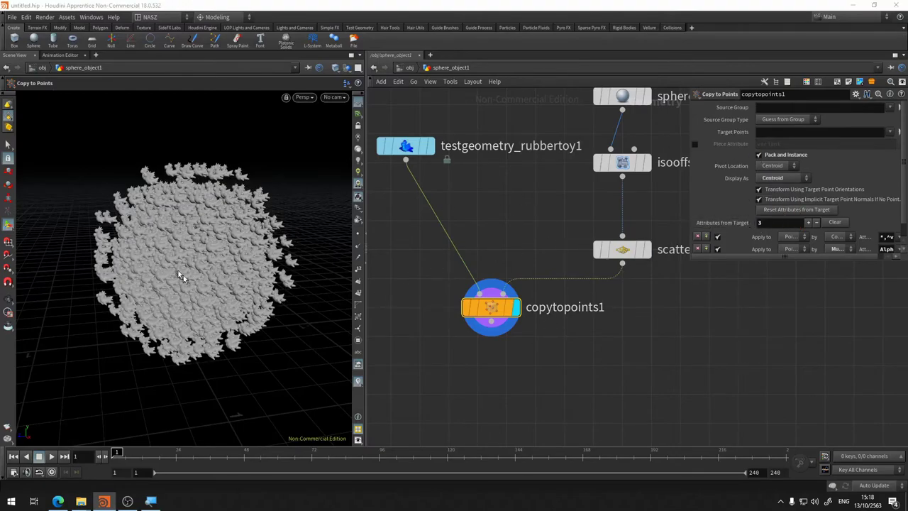
Turn on Distance-based Packed Geometry Culling in the viewport display options.
key("d")
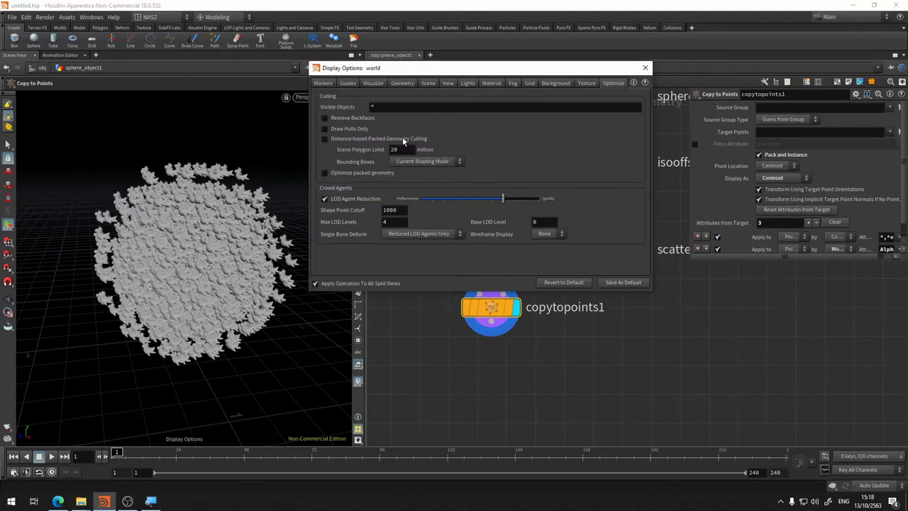
left_click(356, 139)
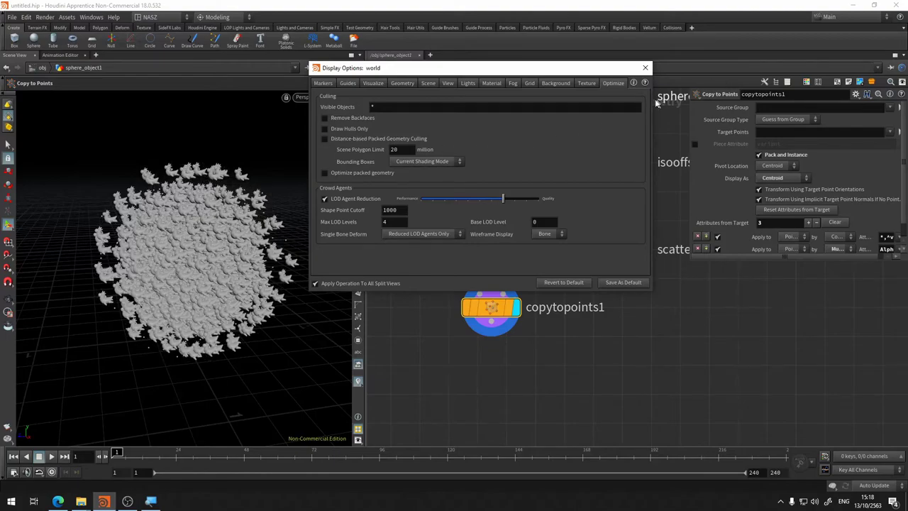
left_click(646, 68)
scroll(827, 202, "down", 1)
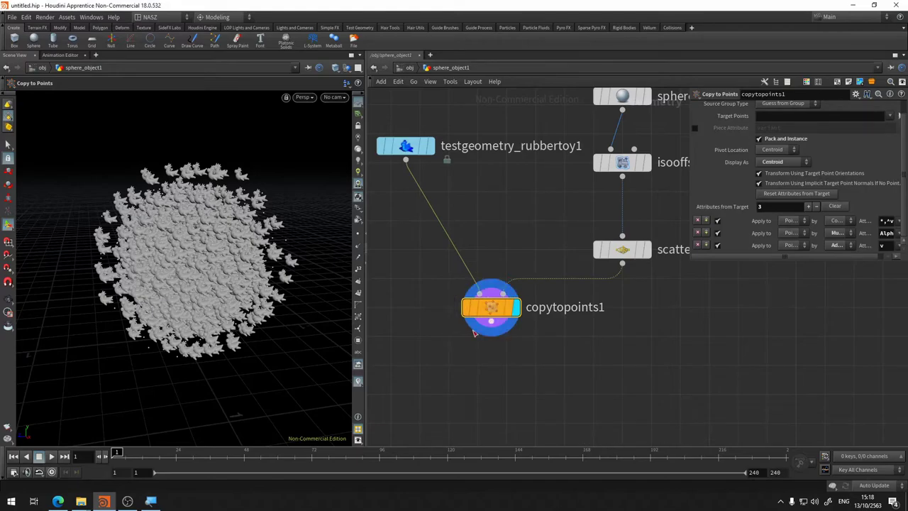
scroll(799, 172, "up", 1)
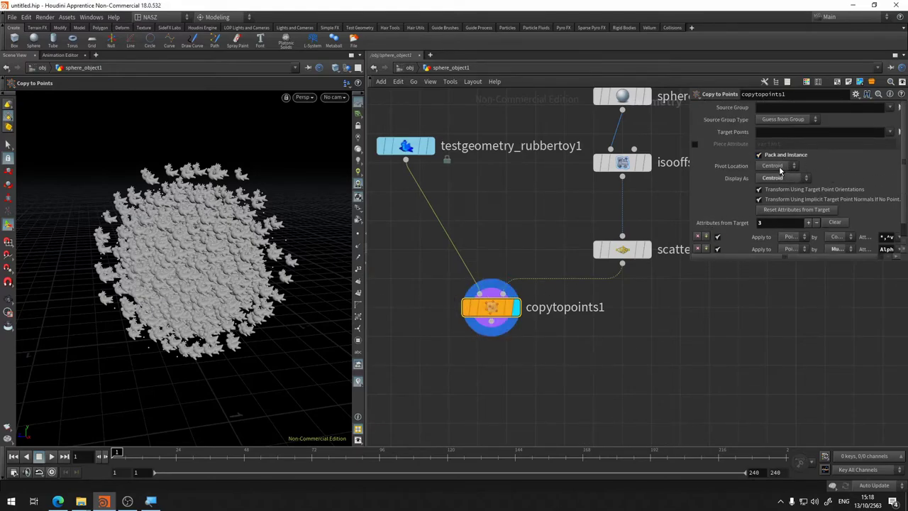
mouse_move(490, 307)
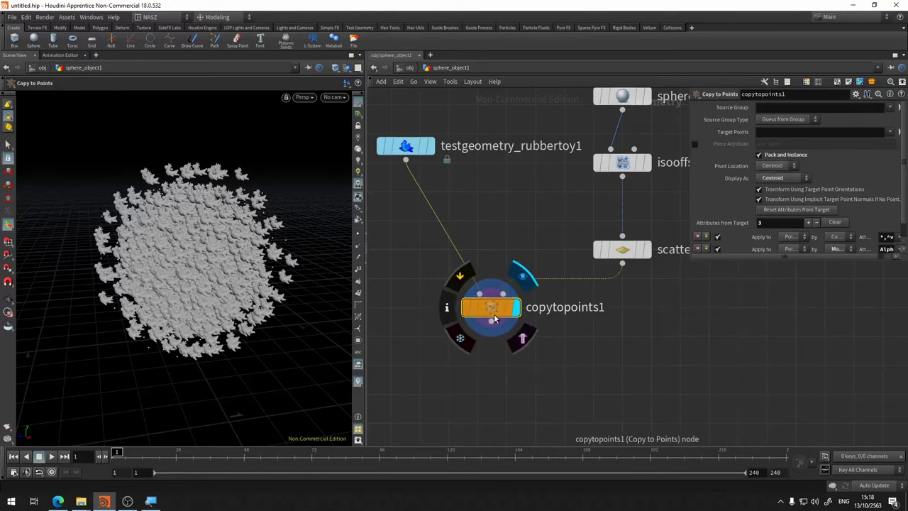
Set copytopoints1's Display As back to Bounding Box, then select scatter1.
left_click(447, 307)
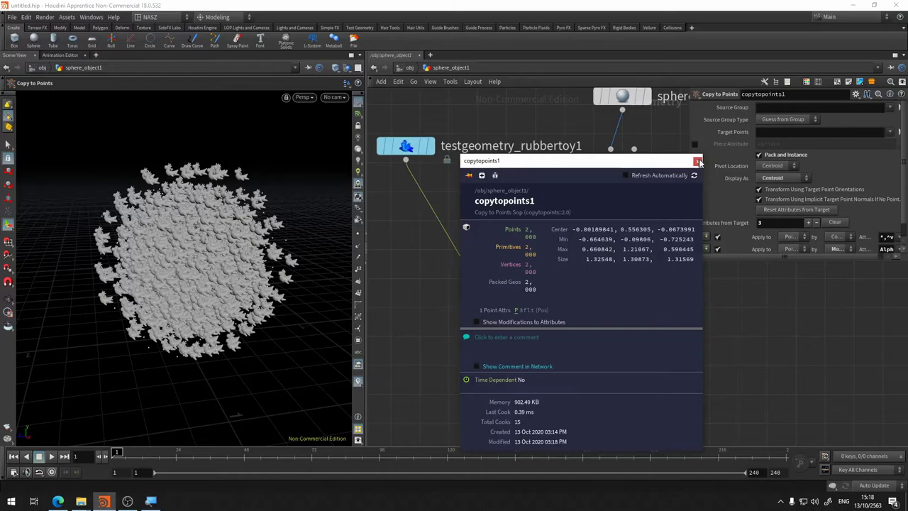
left_click(698, 162)
left_click(773, 178)
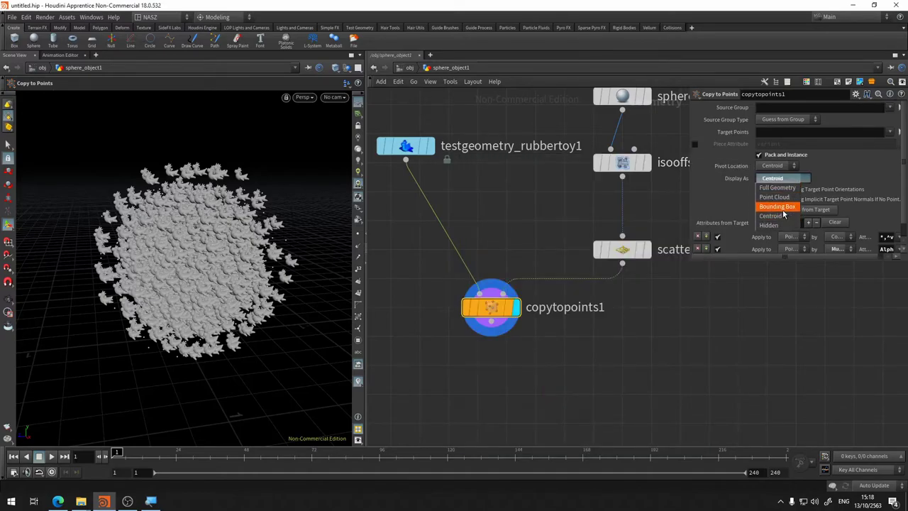
left_click(777, 205)
scroll(539, 276, "up", 2)
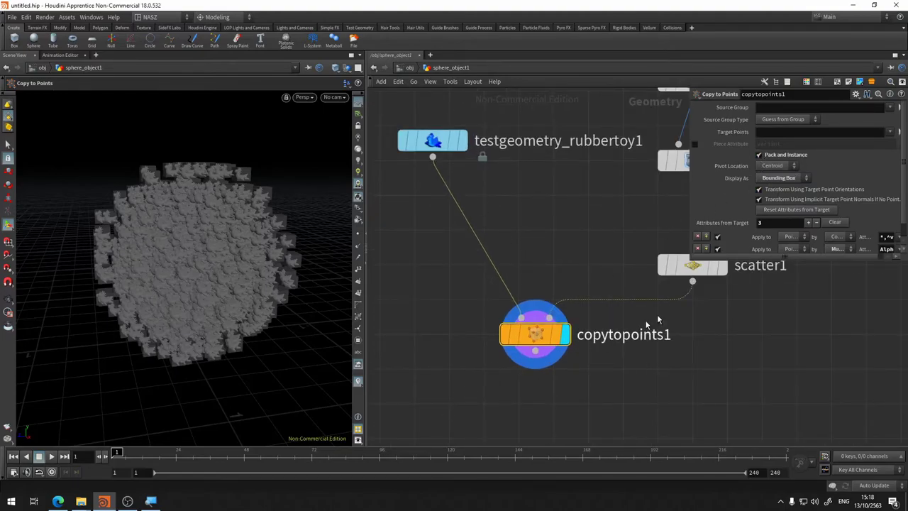
left_click(690, 275)
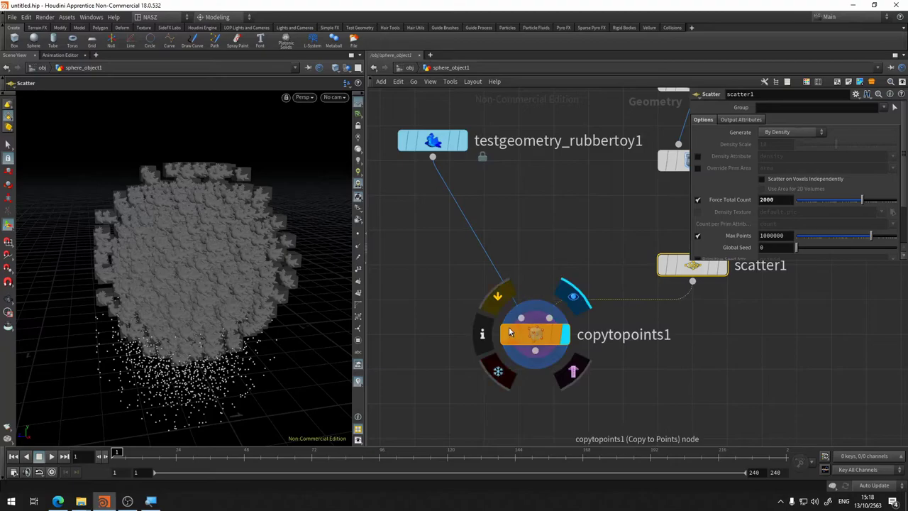
Insert a Pack node between testgeometry_rubbertoy1 and copytopoints1 and display only the rubber toy.
left_click(434, 140)
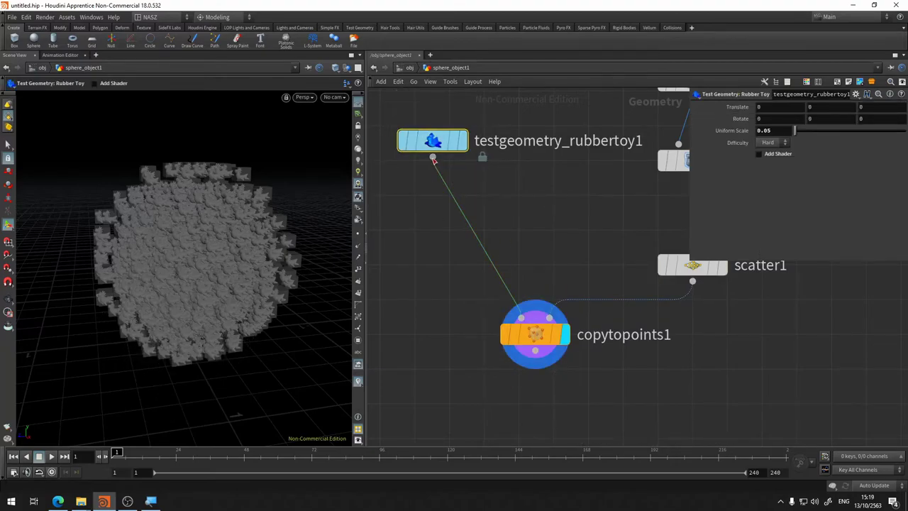
key("Tab")
type("pack")
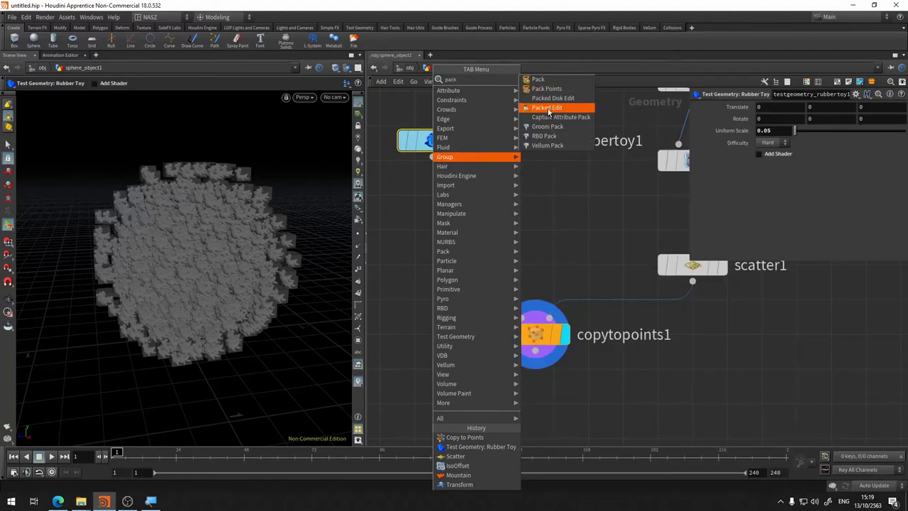
left_click(555, 78)
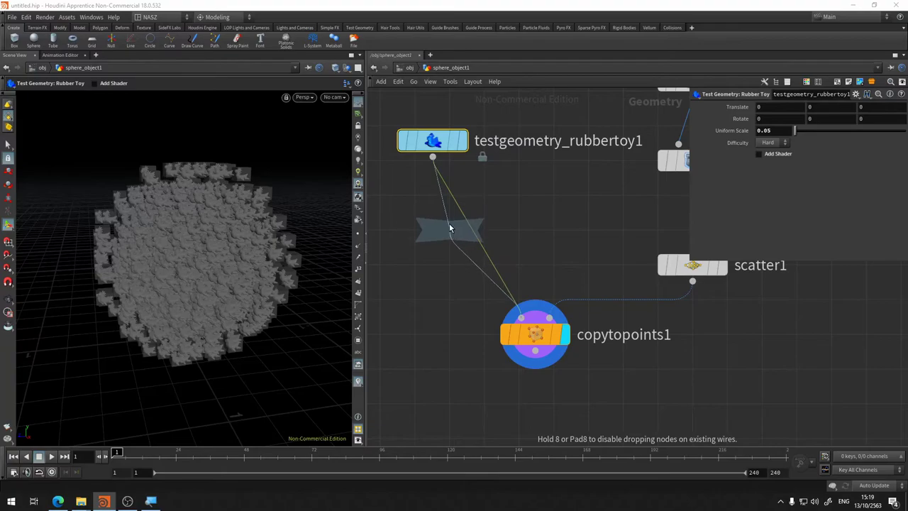
left_click(447, 234)
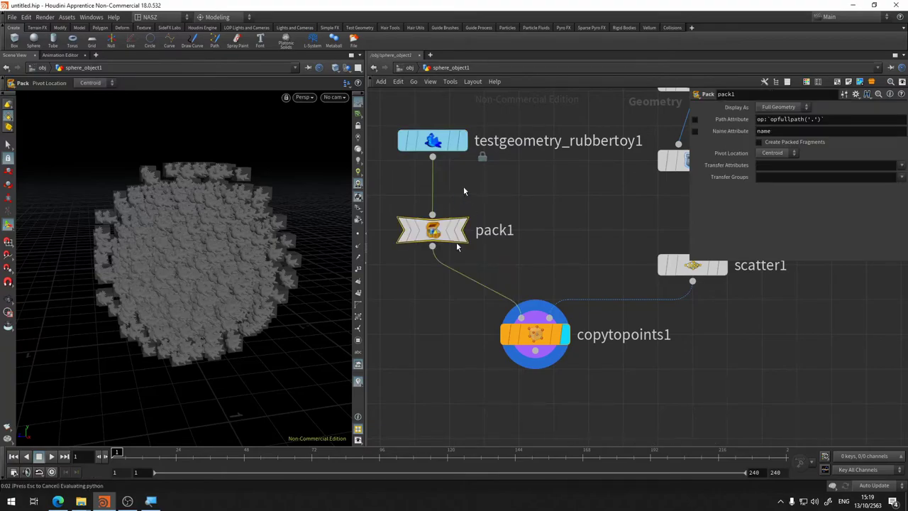
left_click(470, 102)
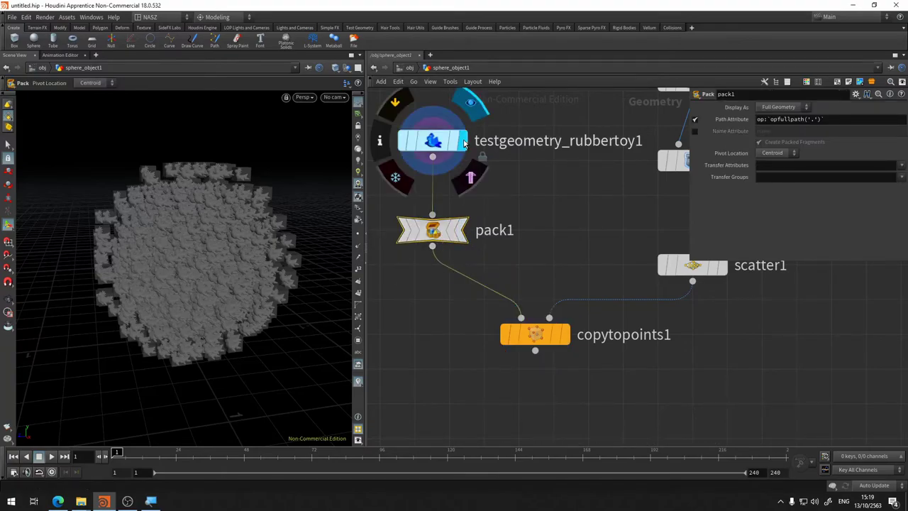
left_click(379, 140)
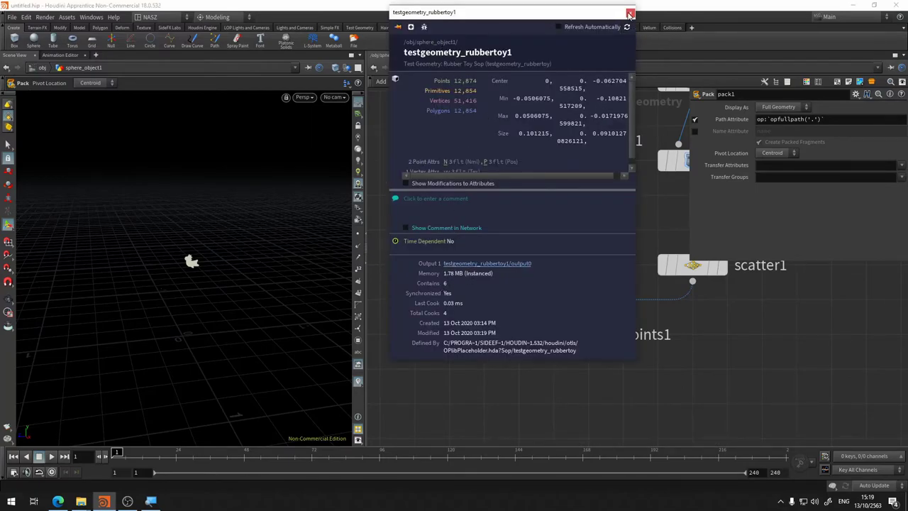
mouse_move(433, 229)
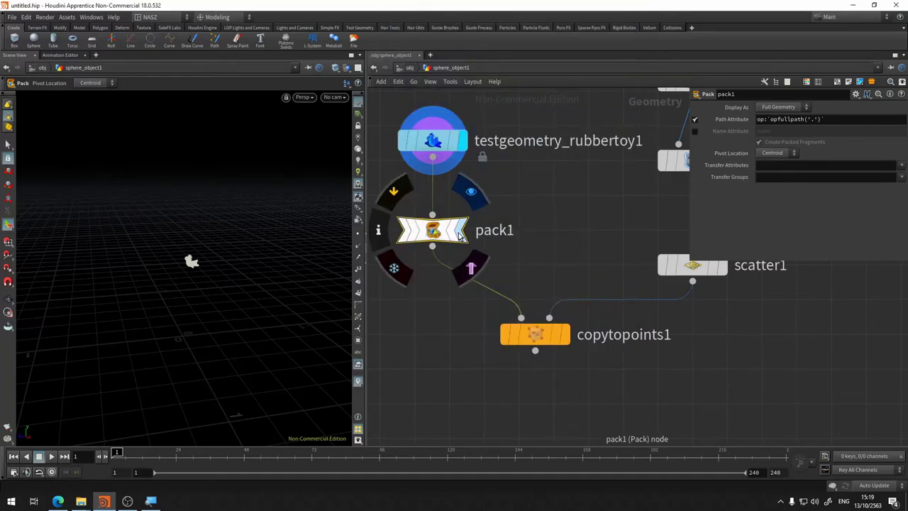
Check pack1's info and try Point Cloud, then Bounding Box as its Display As.
left_click(380, 230)
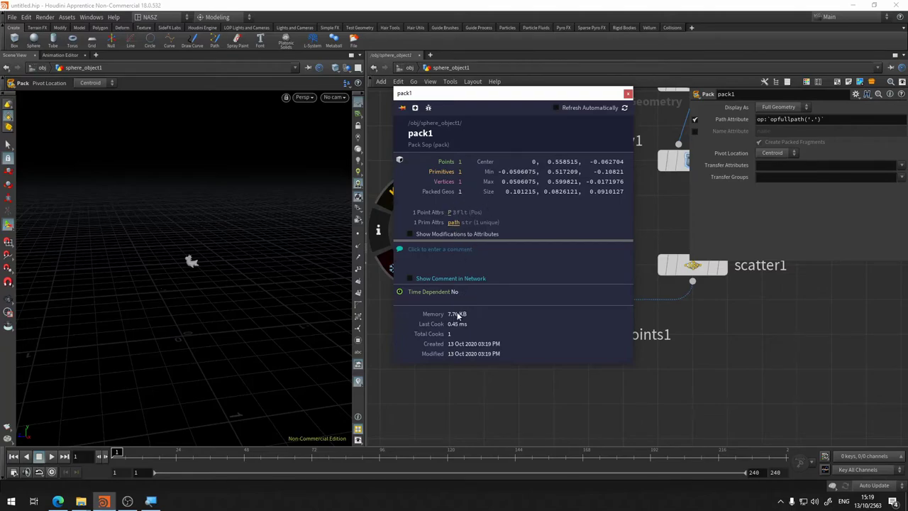
left_click(776, 108)
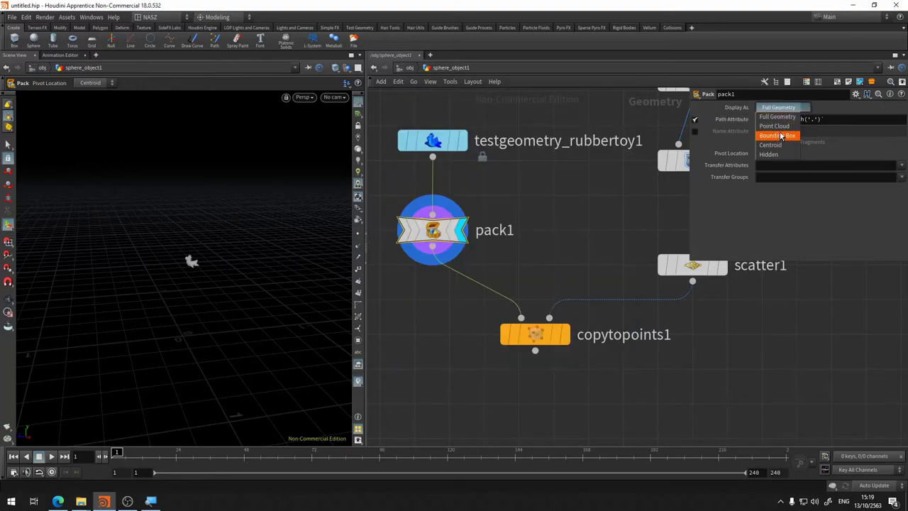
left_click(771, 126)
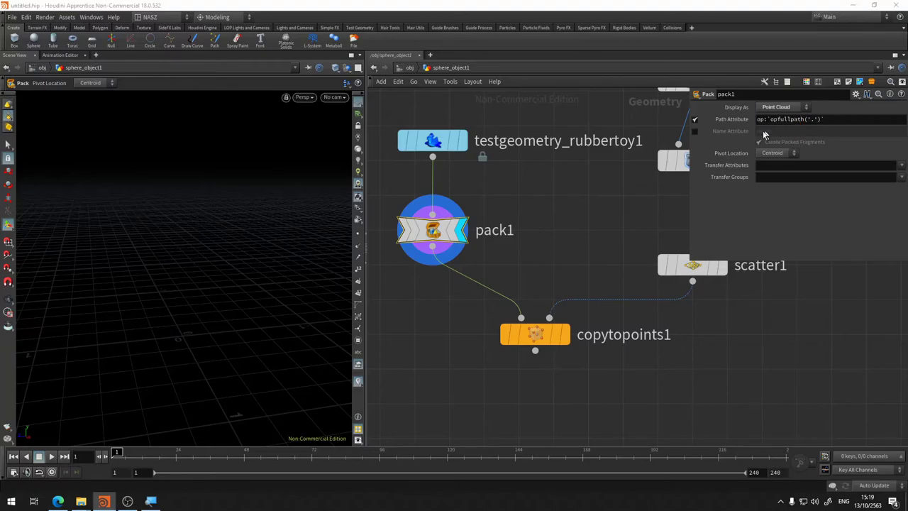
left_click(380, 231)
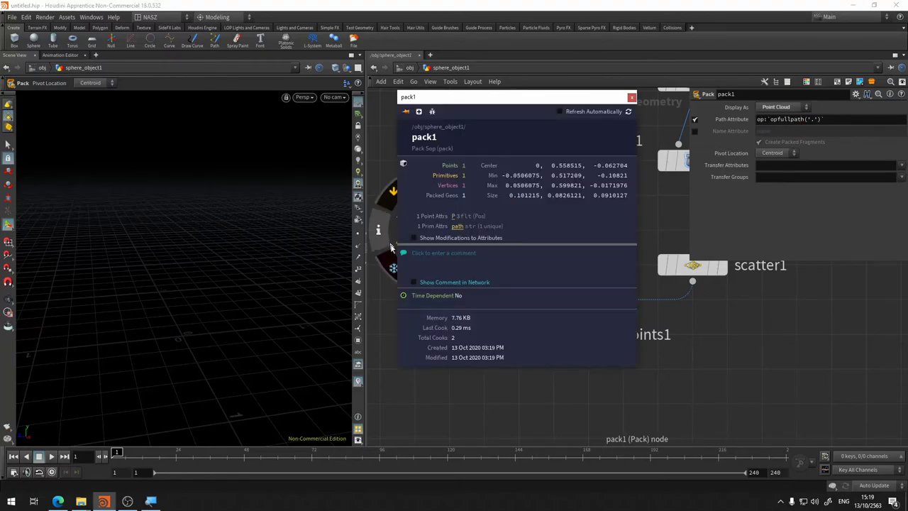
left_click(630, 98)
left_click(783, 109)
left_click(781, 139)
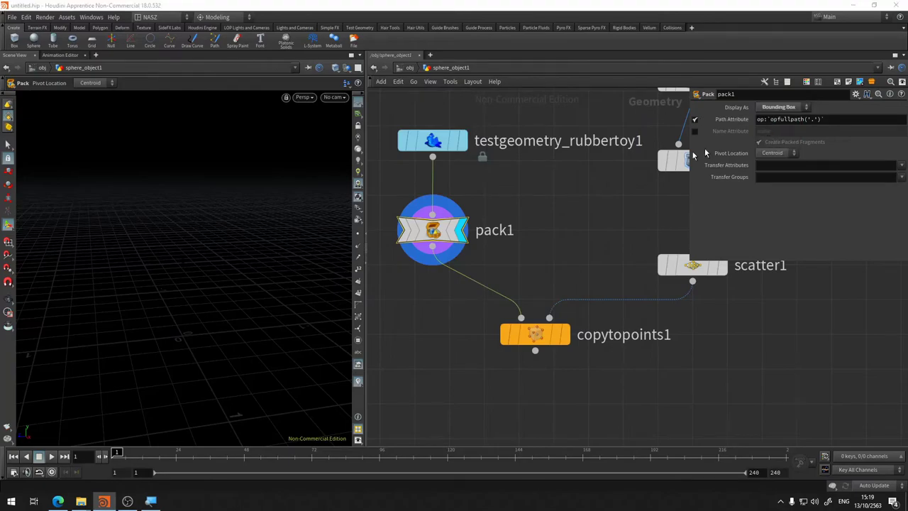
Zoom in on the packed toy and switch pack1's display to Centroid.
key("Escape")
scroll(186, 270, "up", 1)
scroll(186, 270, "up", 1)
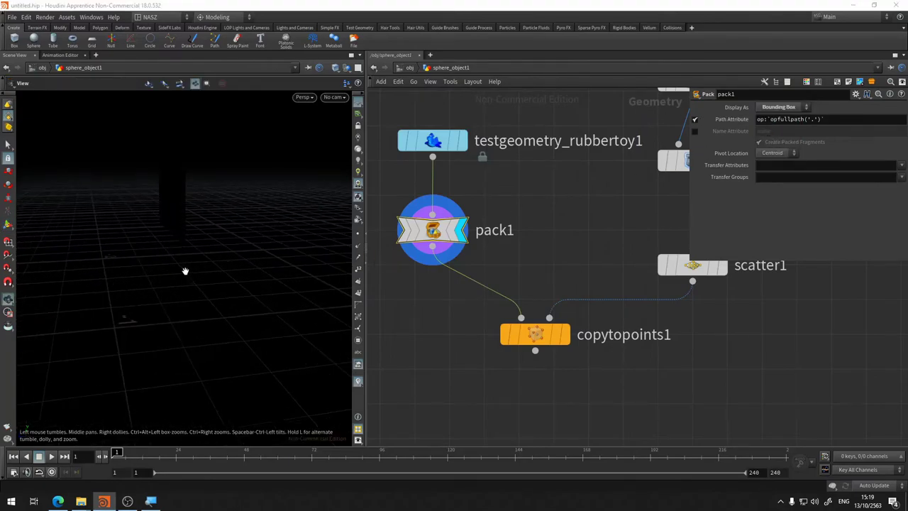
scroll(186, 270, "up", 1)
scroll(185, 270, "down", 2)
key("Return")
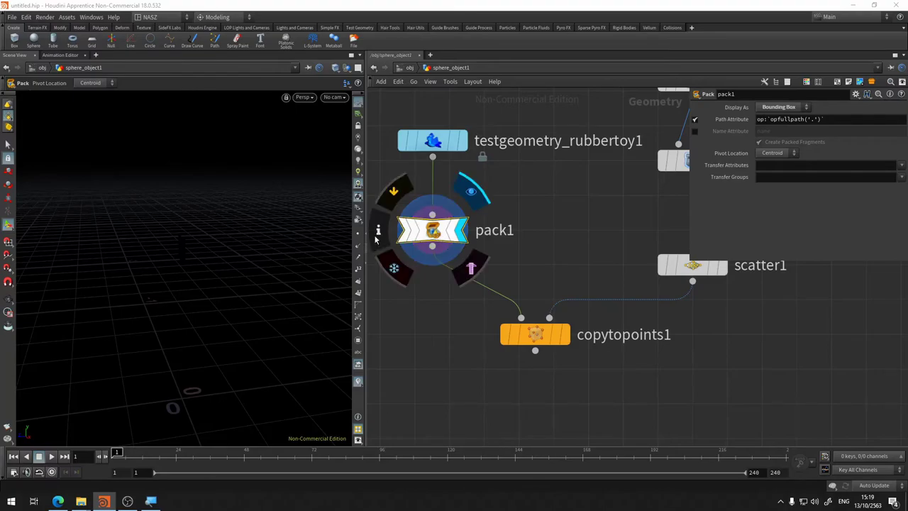
left_click(379, 232)
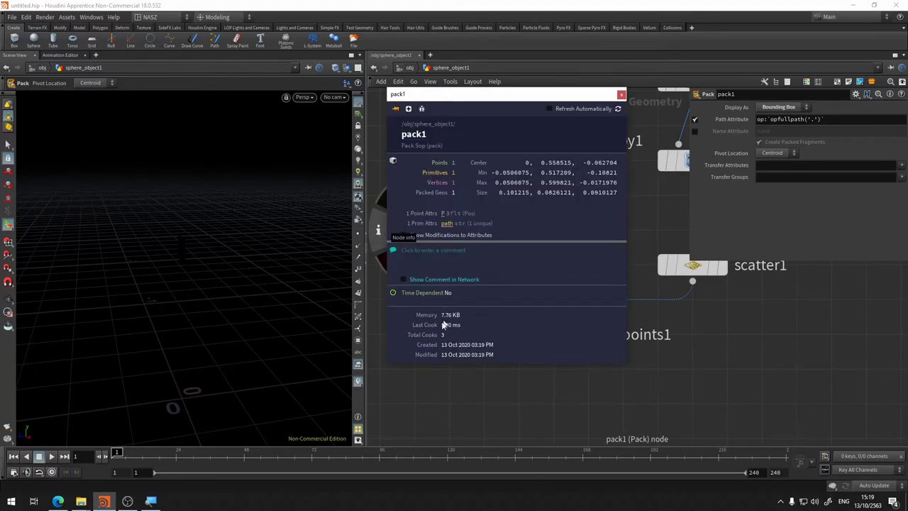
left_click(781, 106)
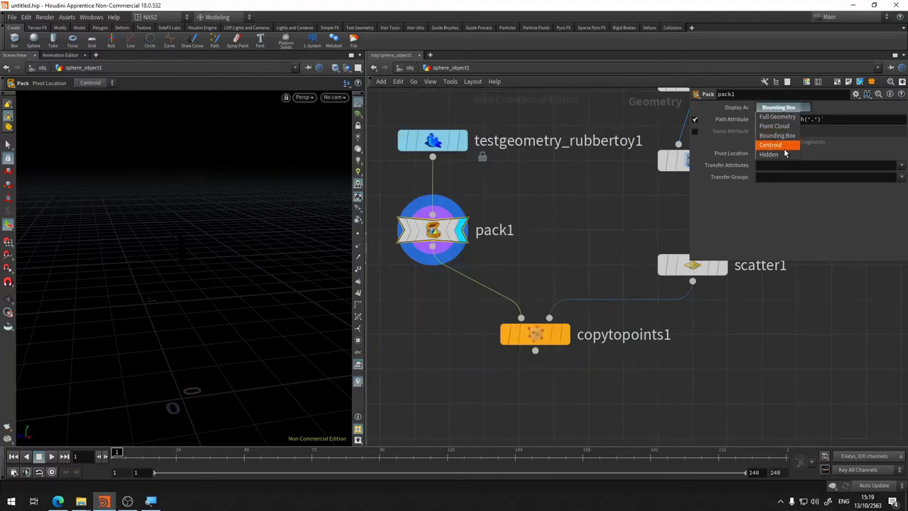
left_click(774, 146)
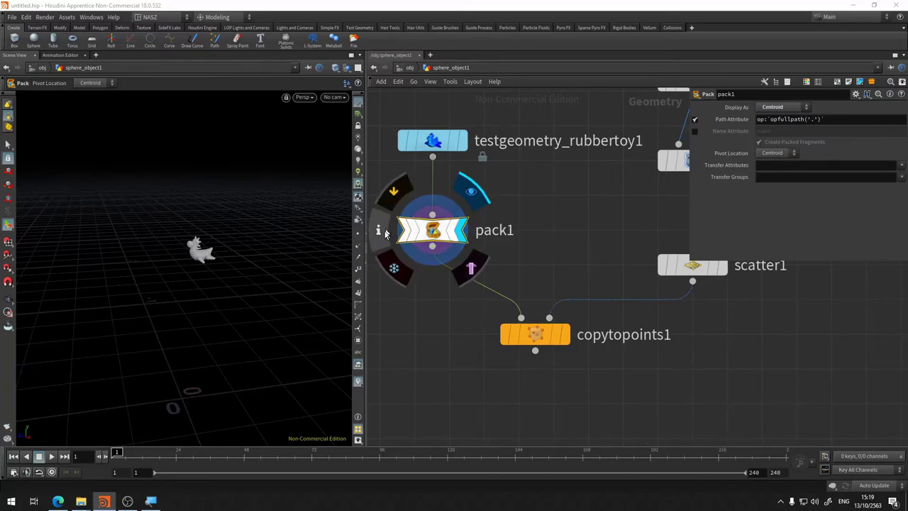
Set pack1's Display As back to Bounding Box and select copytopoints1.
left_click(385, 264)
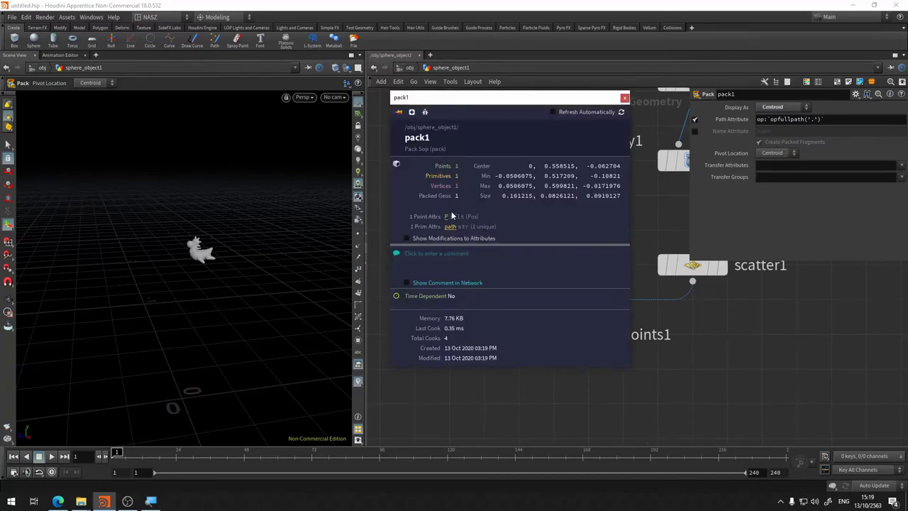
left_click(625, 97)
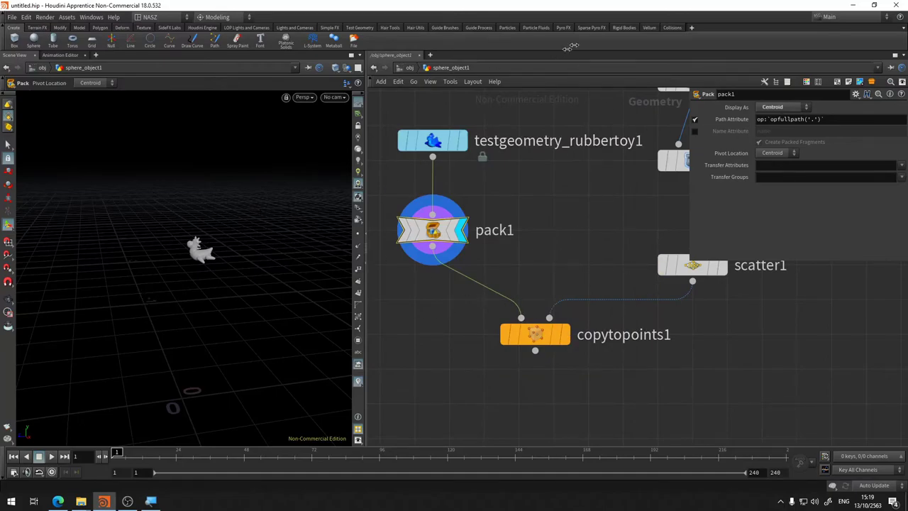
left_click(783, 109)
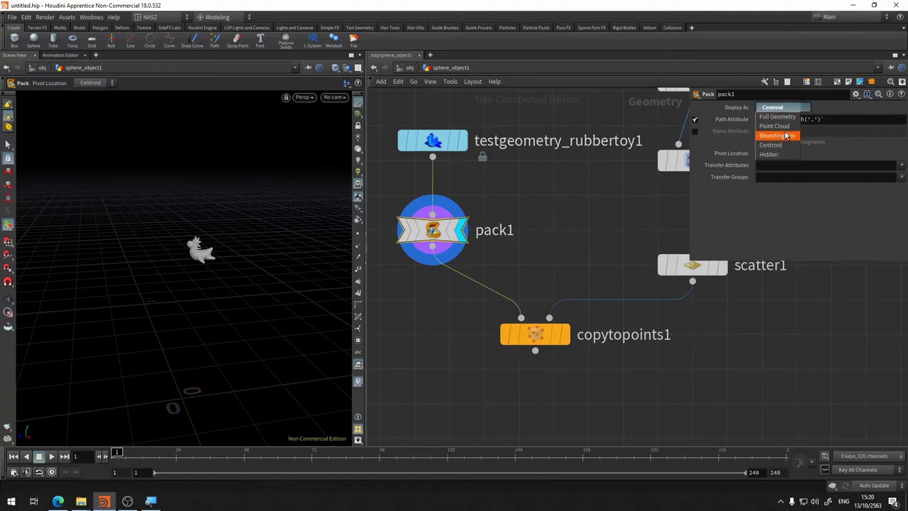
left_click(777, 128)
left_click(564, 338)
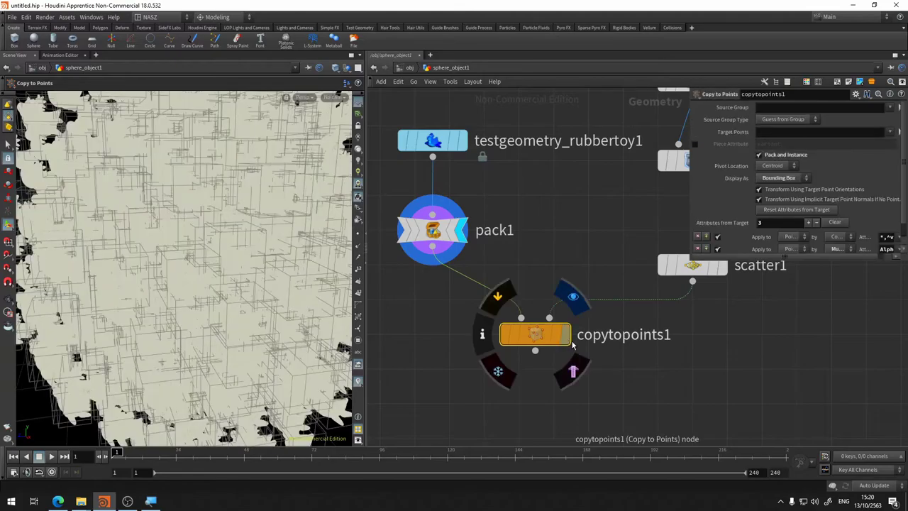
Display copytopoints1 and uncheck its Pack and Instance option so toys copy as full geometry.
left_click(567, 341)
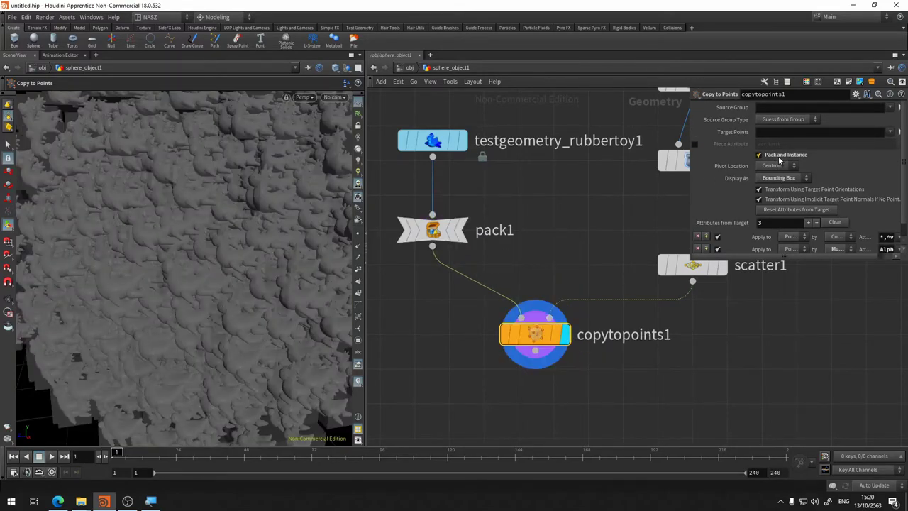
left_click(779, 159)
middle_click_drag(610, 265, 588, 266)
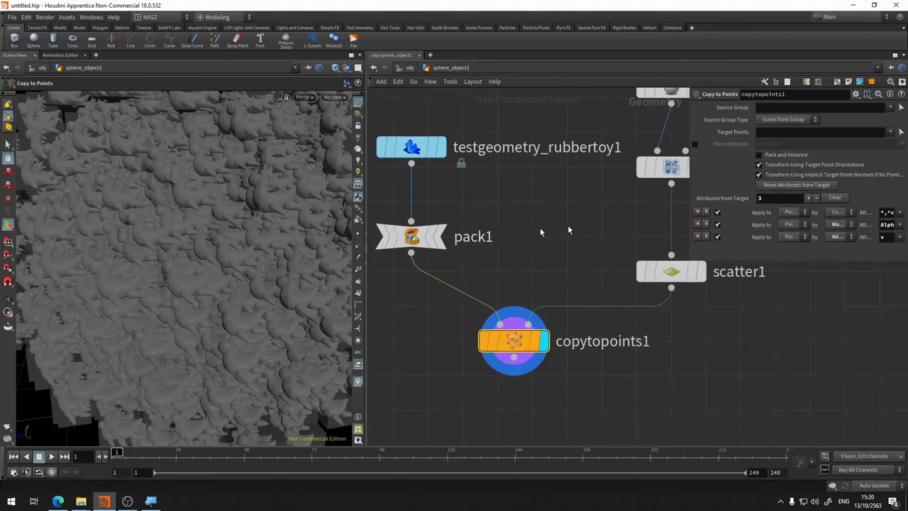
key("d")
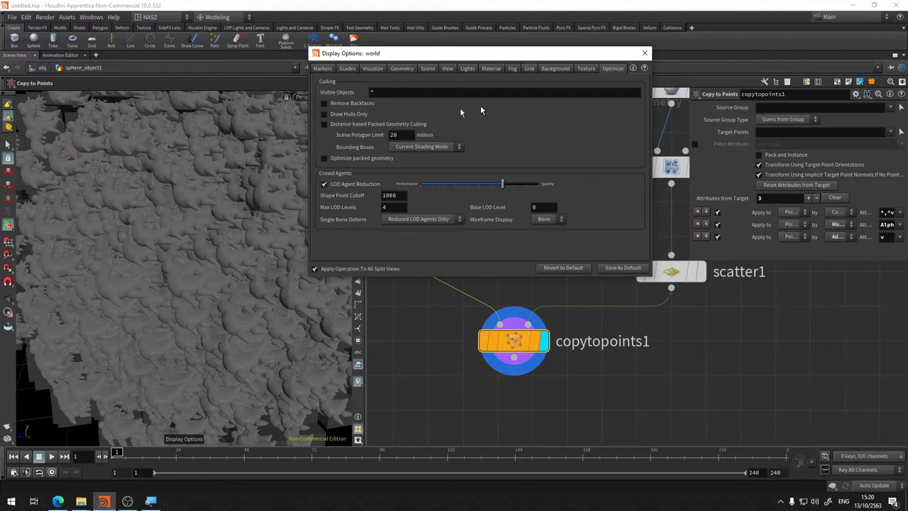
left_click(644, 52)
mouse_move(671, 271)
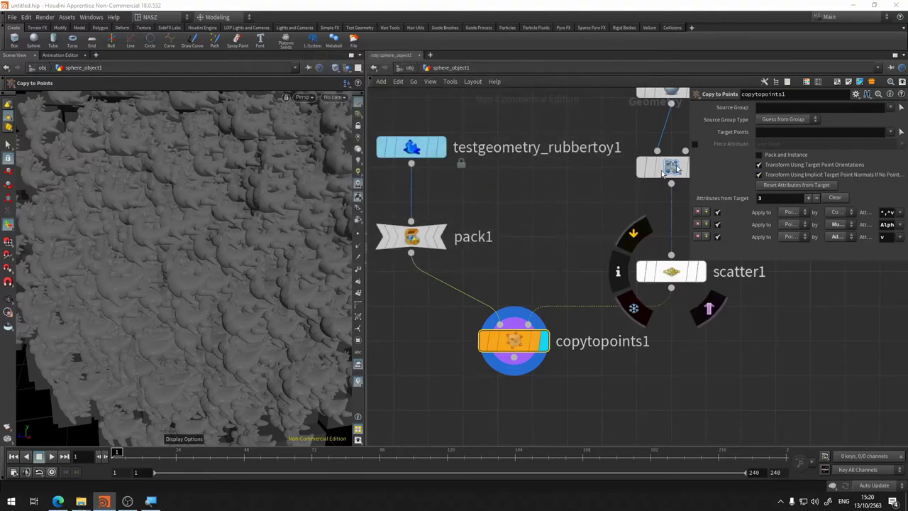
scroll(213, 227, "down", 5)
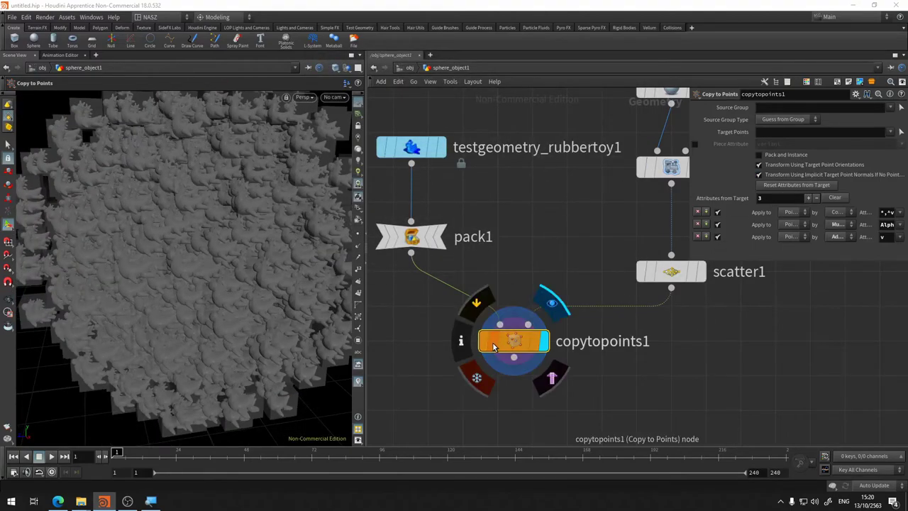
Bypass pack1 and re-enable Pack and Instance on copytopoints1.
left_click(461, 341)
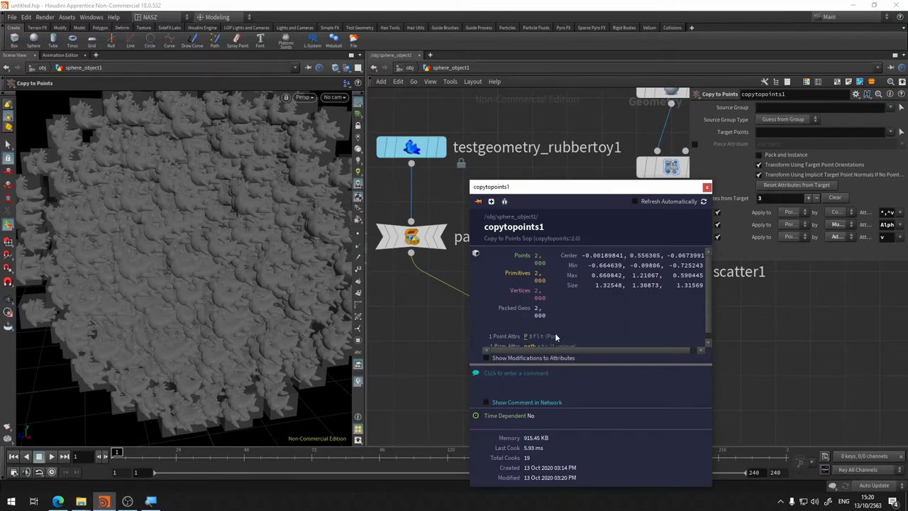
left_click(707, 186)
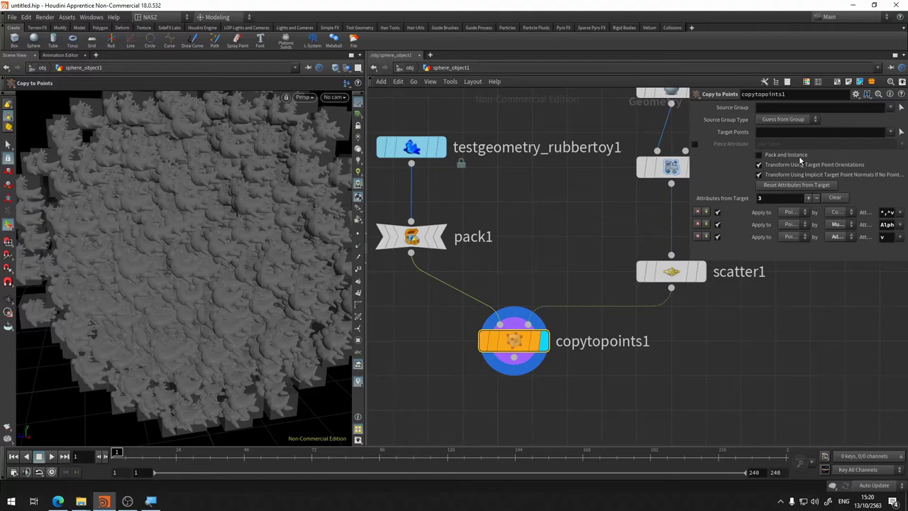
mouse_move(411, 237)
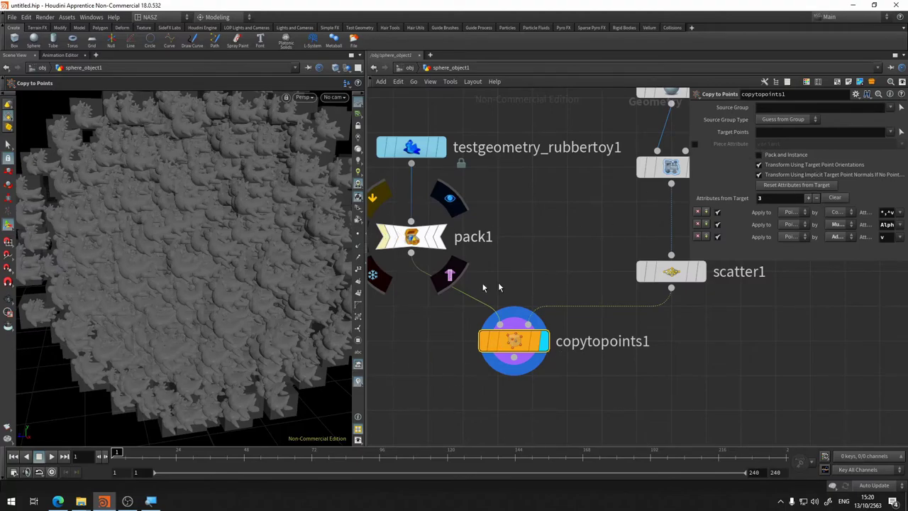
left_click(394, 239)
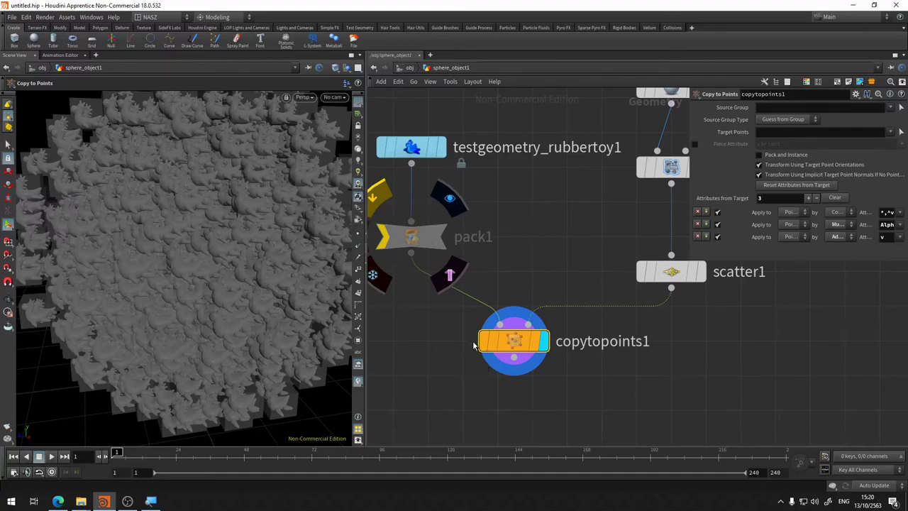
left_click(761, 154)
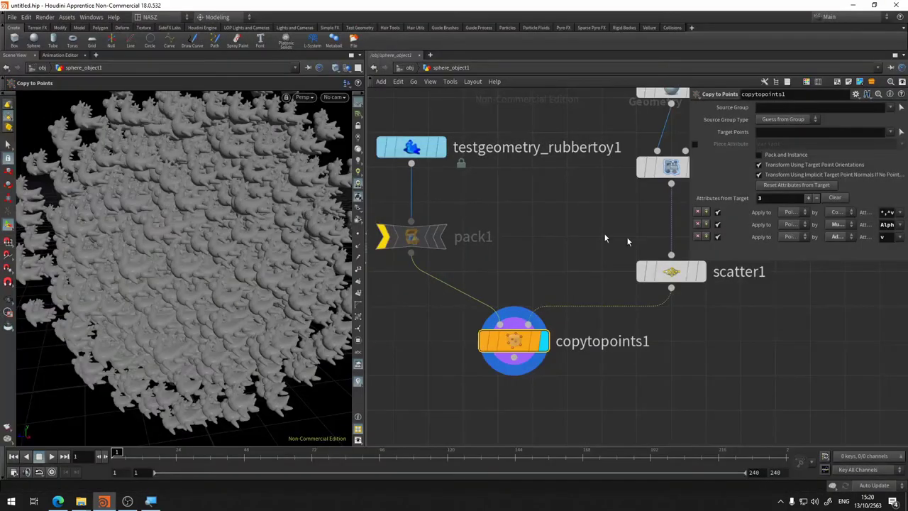
left_click(759, 156)
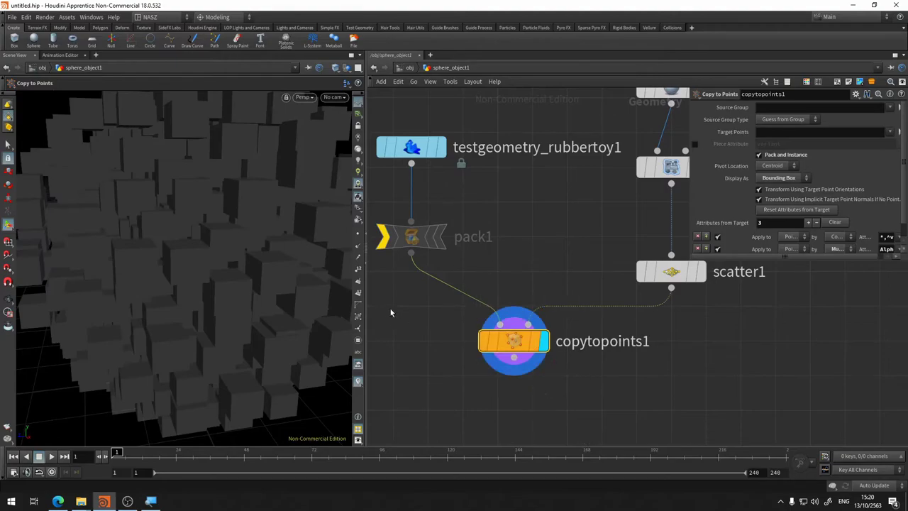
key("Escape")
scroll(244, 323, "down", 3)
scroll(244, 323, "up", 3)
scroll(243, 324, "down", 3)
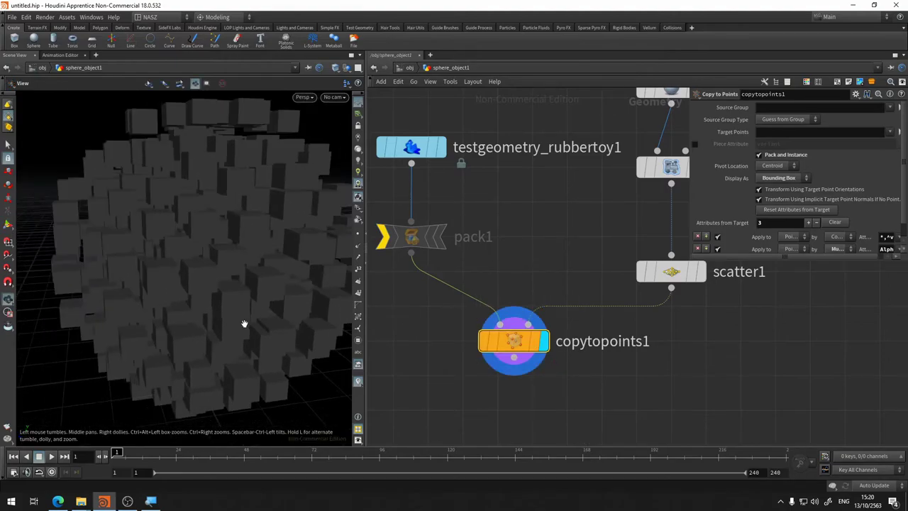
scroll(213, 291, "up", 2)
scroll(229, 277, "up", 2)
key("Return")
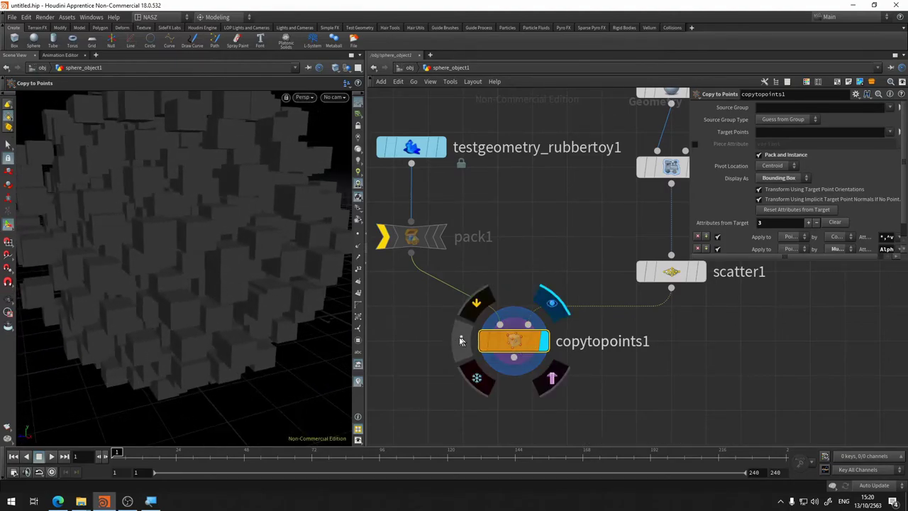
left_click(460, 340)
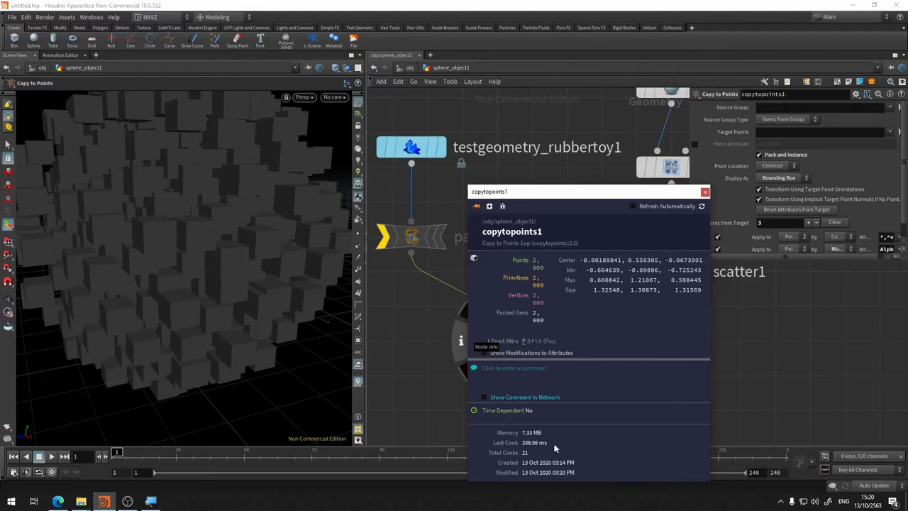
left_click(706, 193)
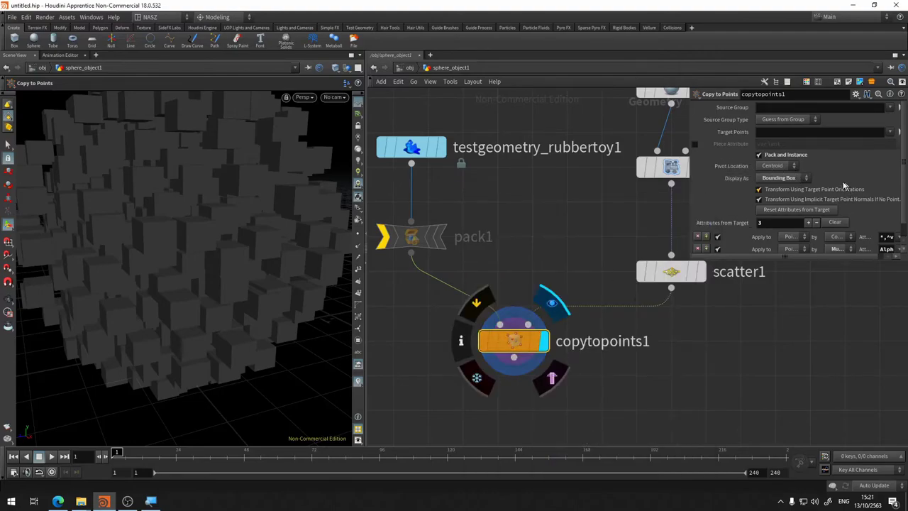
left_click(780, 178)
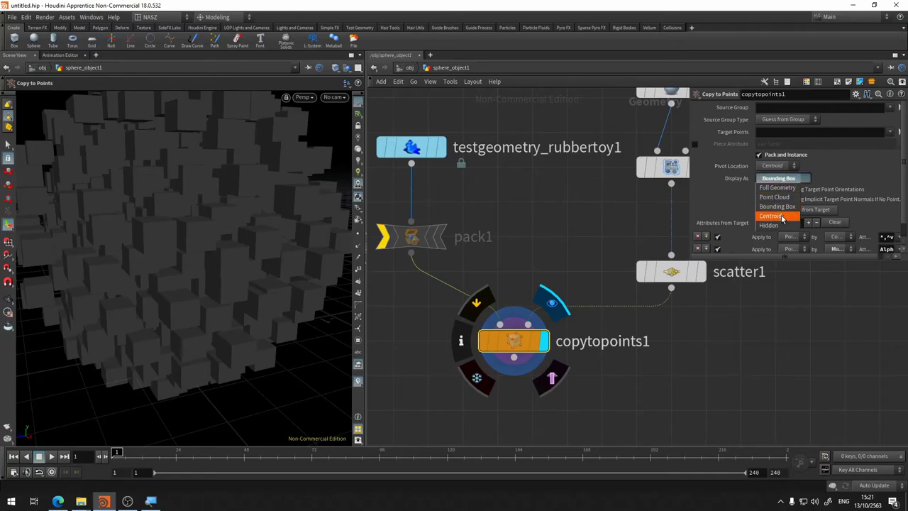
left_click(782, 218)
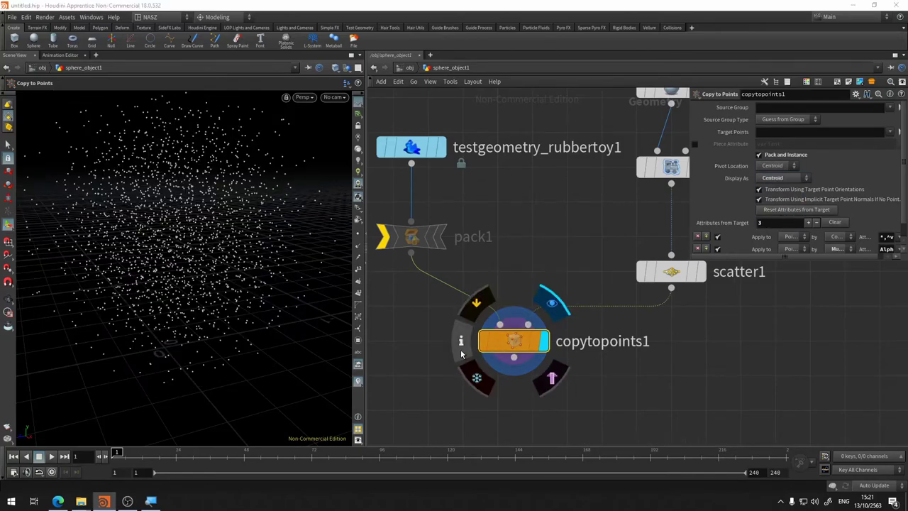
left_click(459, 351)
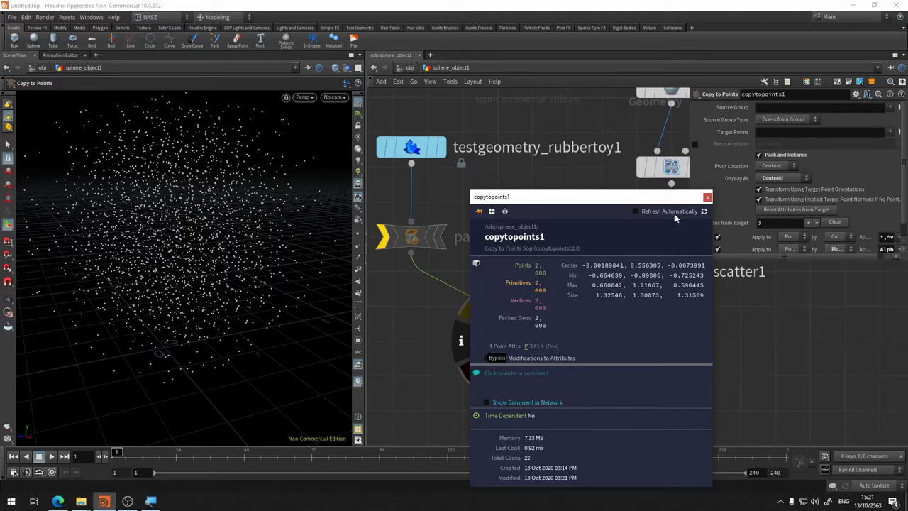
left_click(784, 177)
left_click(776, 193)
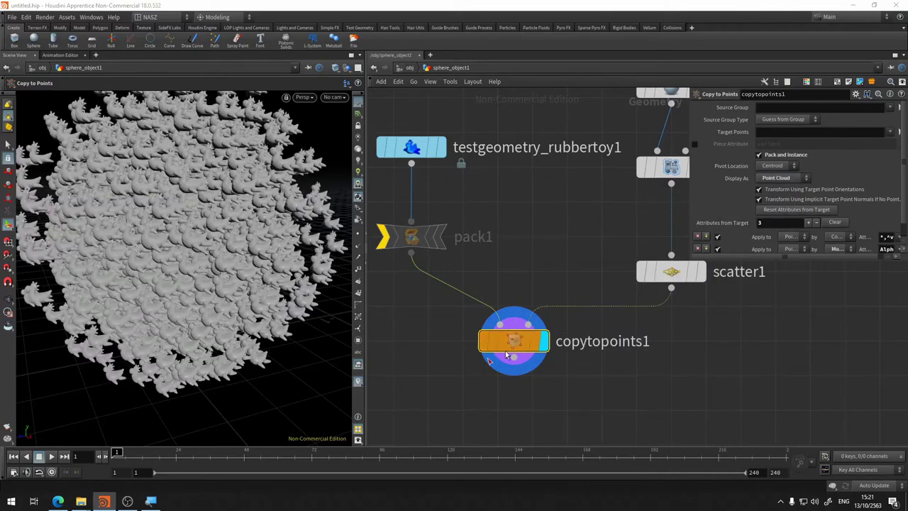
left_click(463, 346)
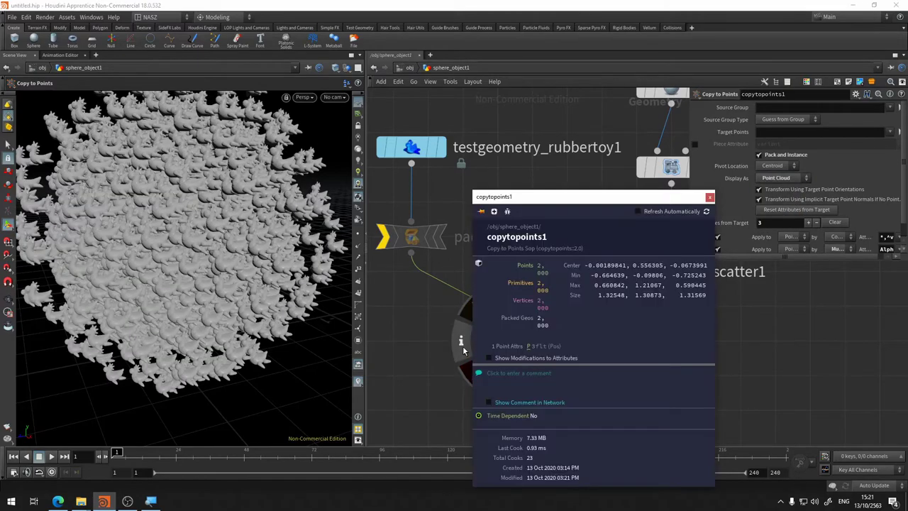
left_click(710, 199)
left_click(781, 177)
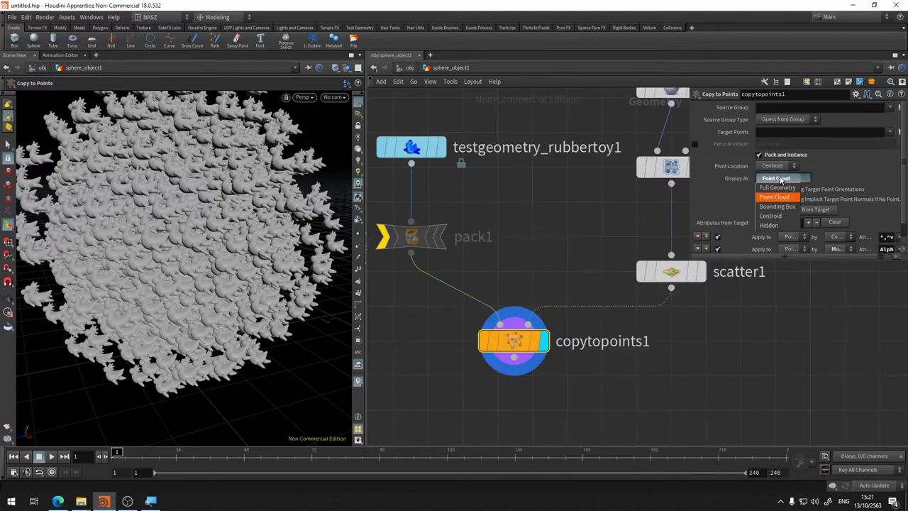
left_click(777, 205)
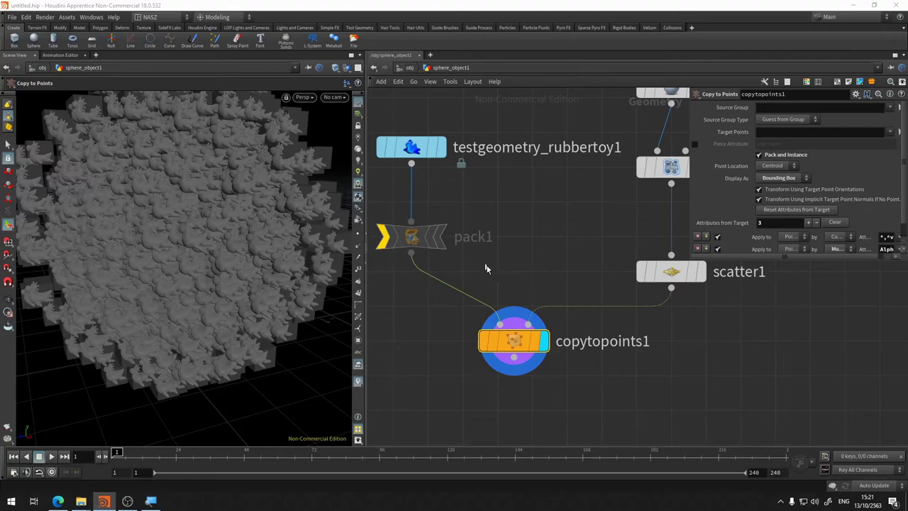
left_click(700, 272)
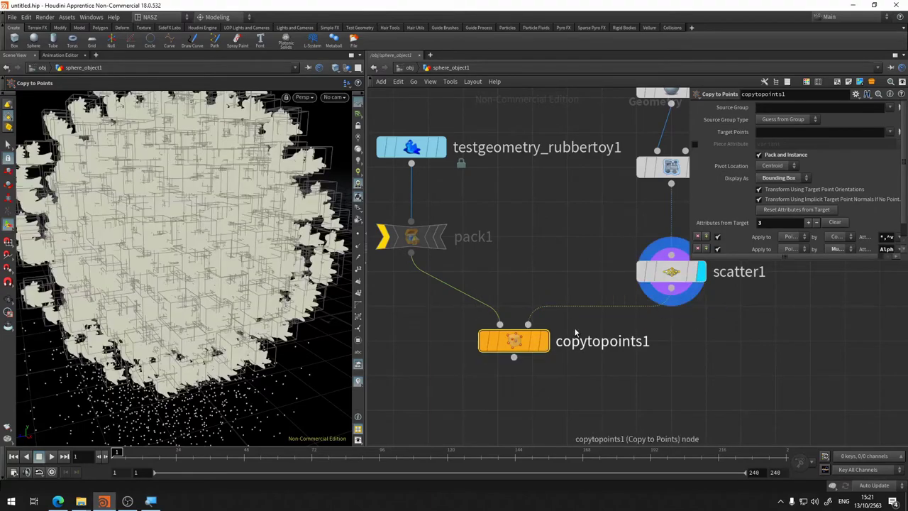
left_click(544, 341)
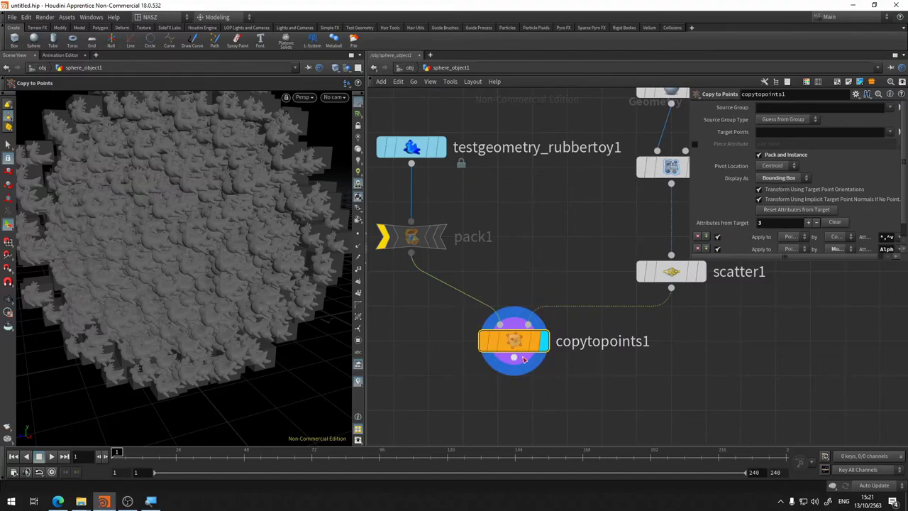
left_click_drag(237, 228, 219, 215, "alt")
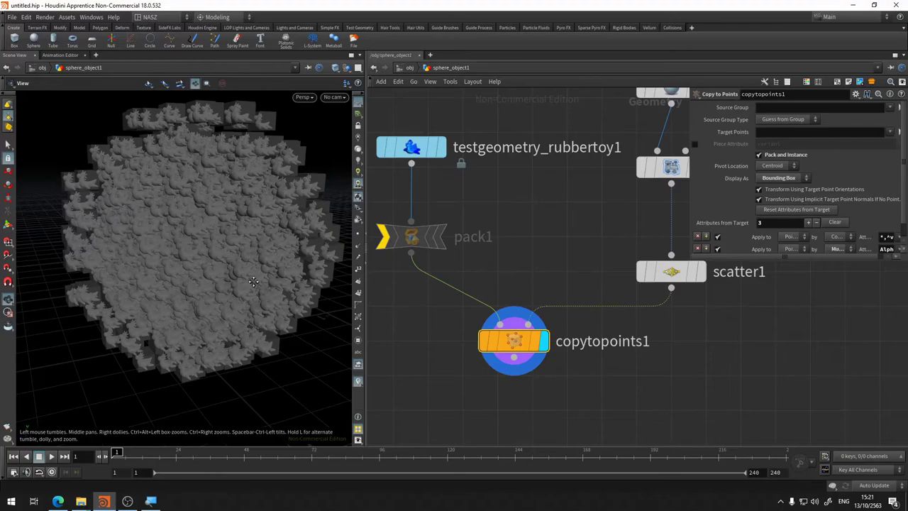
Orbit the toy sphere and pan the network editor to bring copytopoints1 into view.
mouse_move(207, 312)
left_mouse_down()
mouse_move(222, 278)
mouse_move(254, 270)
left_mouse_up()
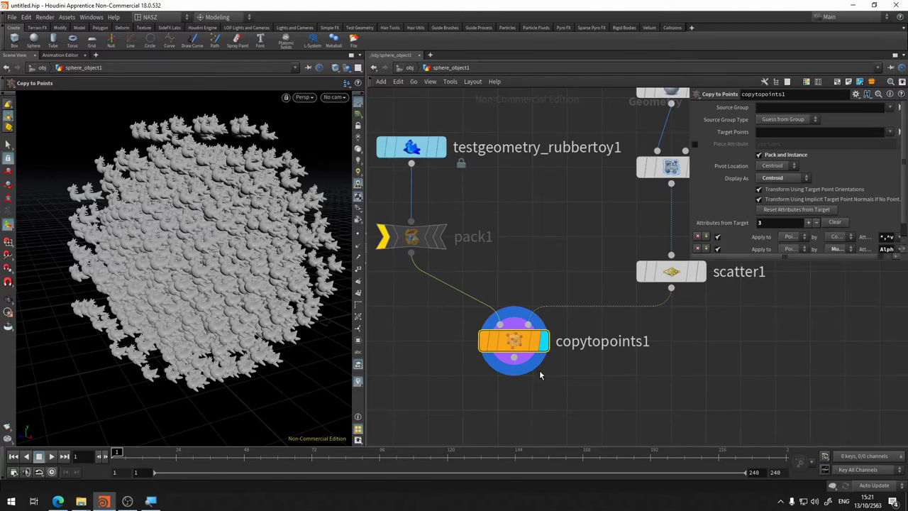
scroll(477, 207, "up", 2)
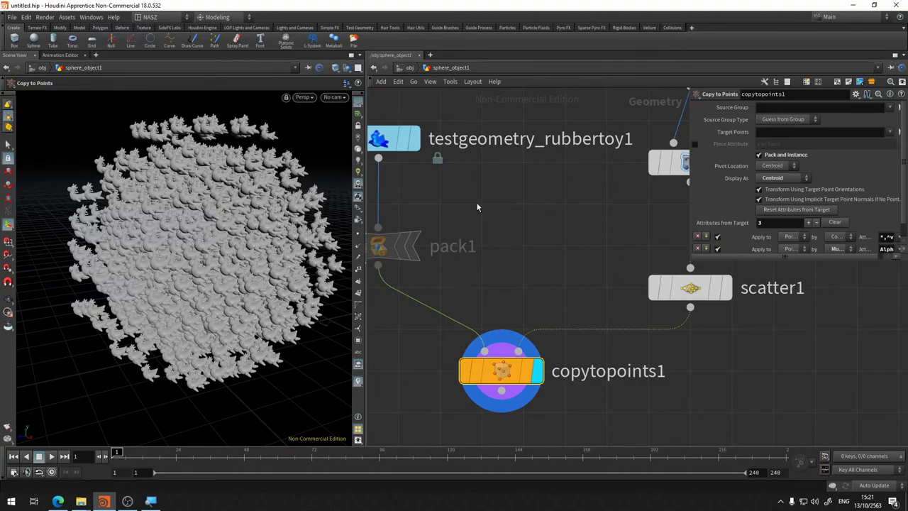
mouse_move(477, 207)
middle_mouse_down()
mouse_move(617, 264)
mouse_move(445, 98)
middle_mouse_up()
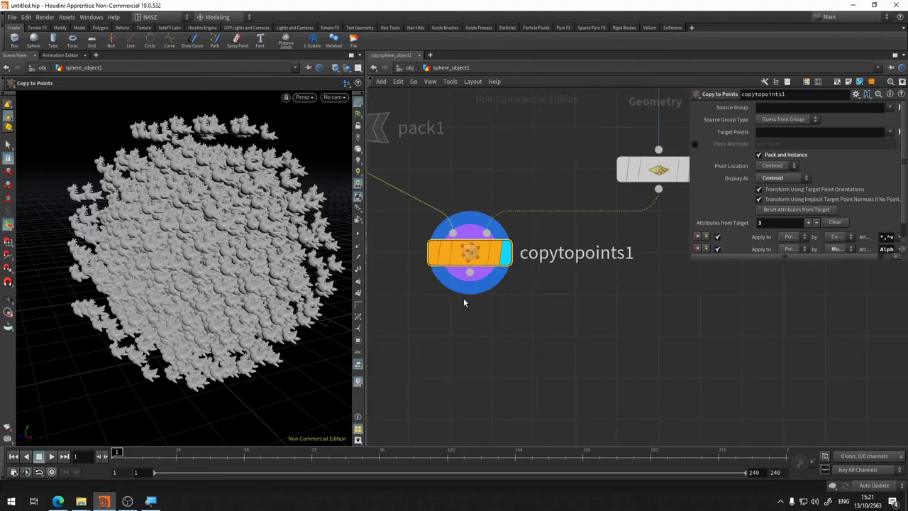
middle_click_drag(464, 303, 555, 272)
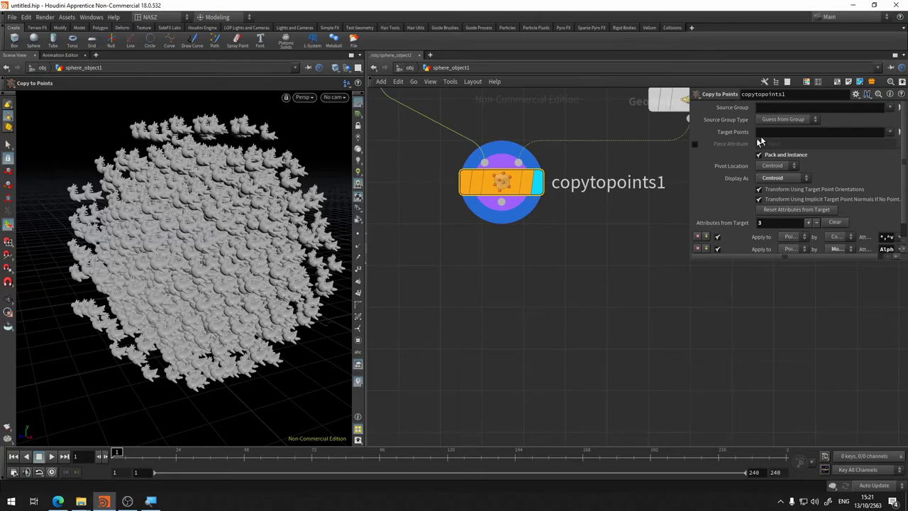
middle_click_drag(499, 207, 537, 226)
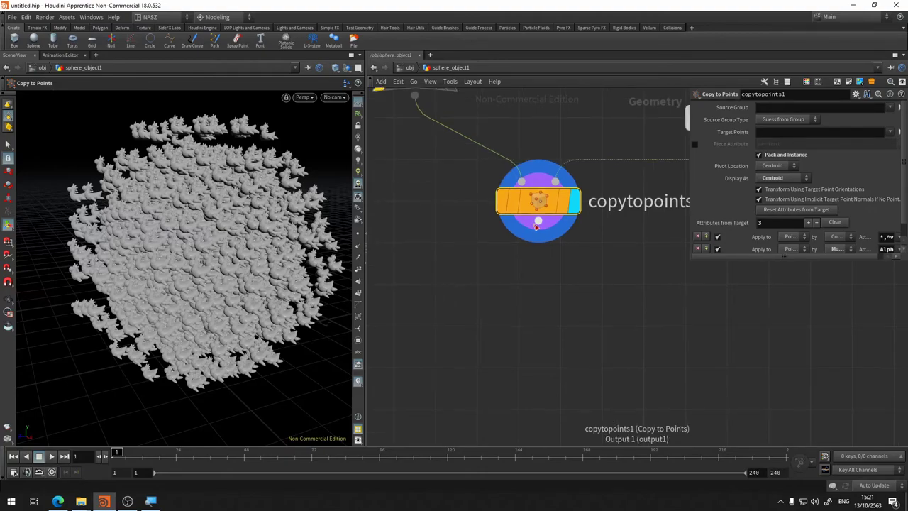
Add a ROP Geometry Output node below copytopoints1 and dismiss the render dialog.
key("Tab")
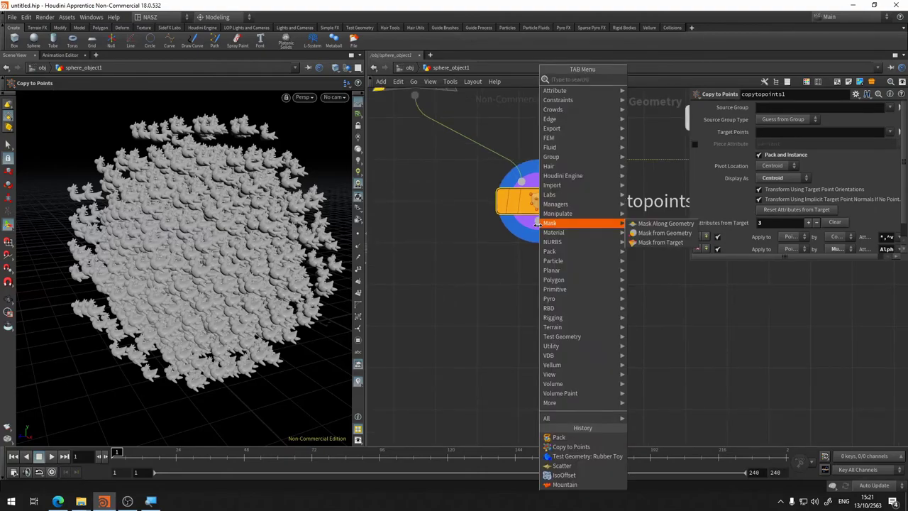
type("rop")
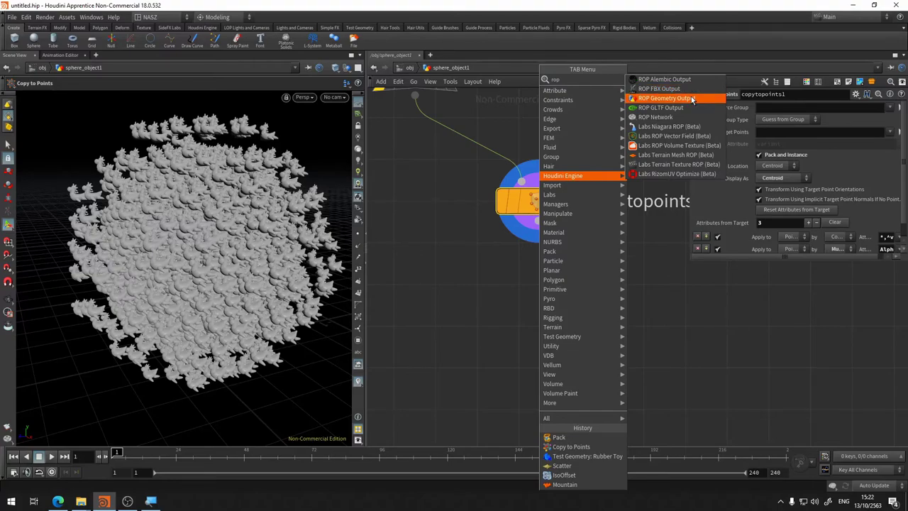
left_click(693, 99)
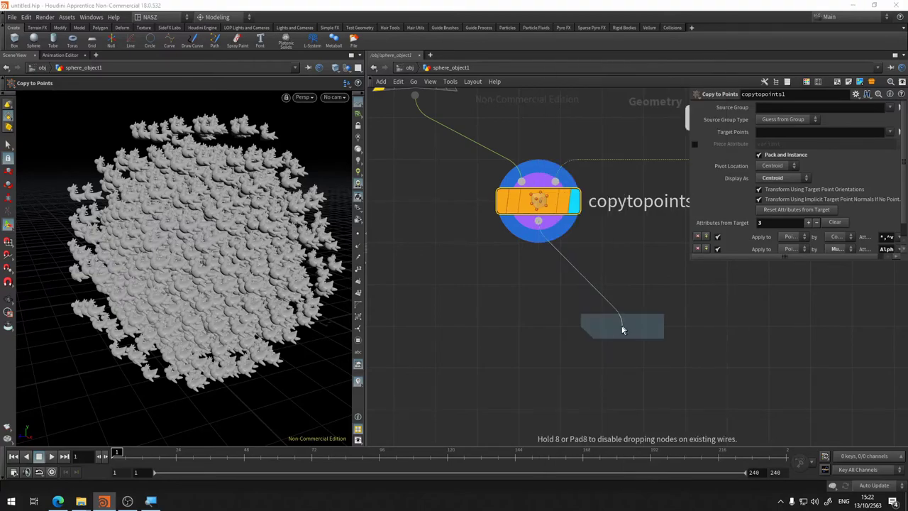
left_click(567, 346)
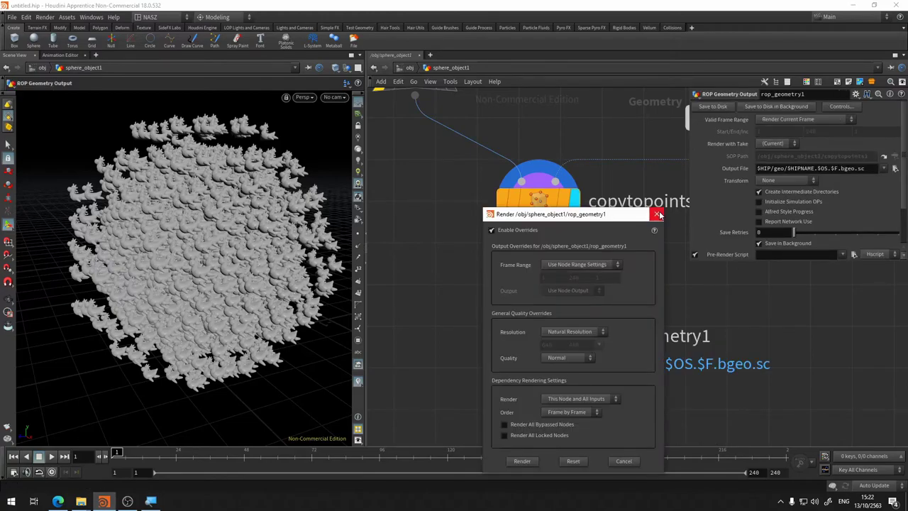
left_click(659, 215)
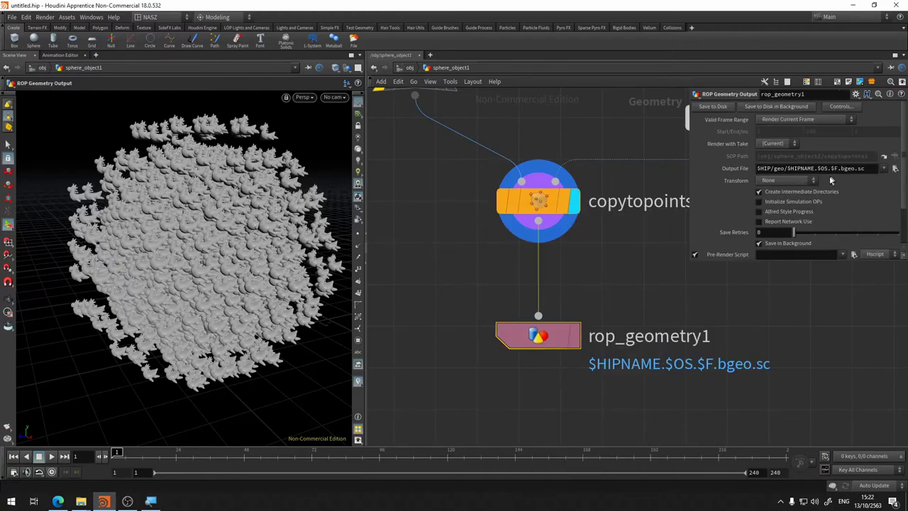
Set rop_geometry1's Output File to $HIP/Desktop/testpack.bgeo.
left_click(895, 168)
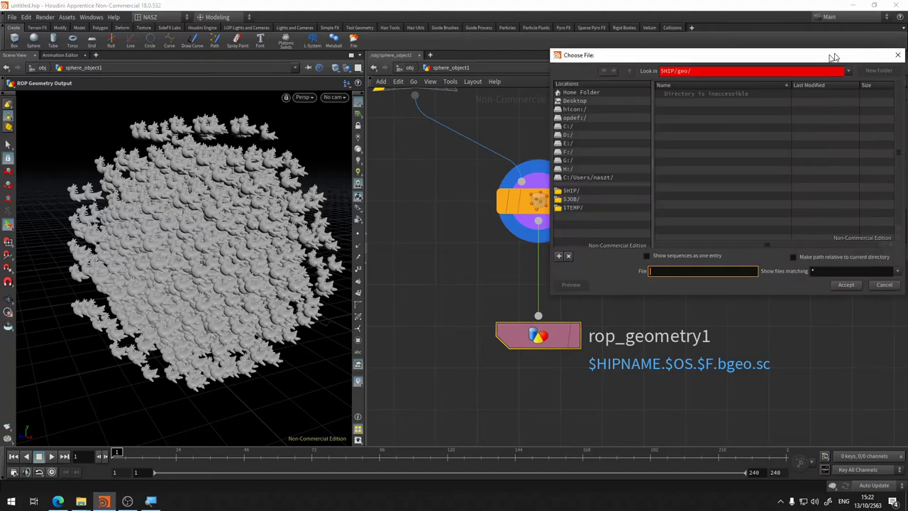
left_click(568, 134)
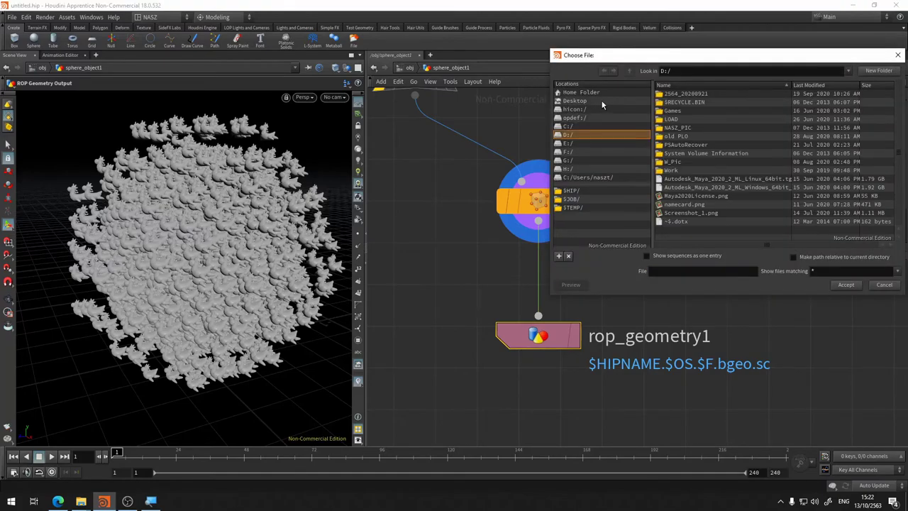
left_click(602, 102)
left_click(672, 270)
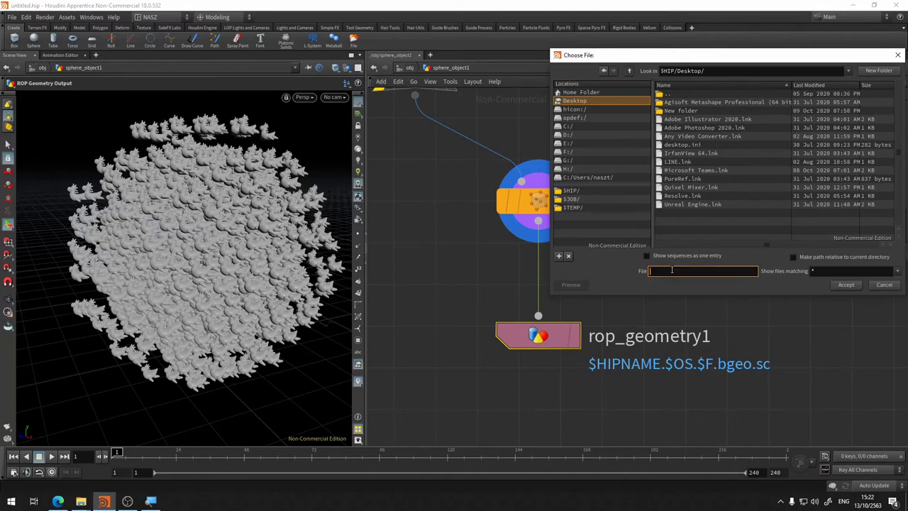
type("test")
type("pack")
type(".")
type("bgeo")
left_click(846, 284)
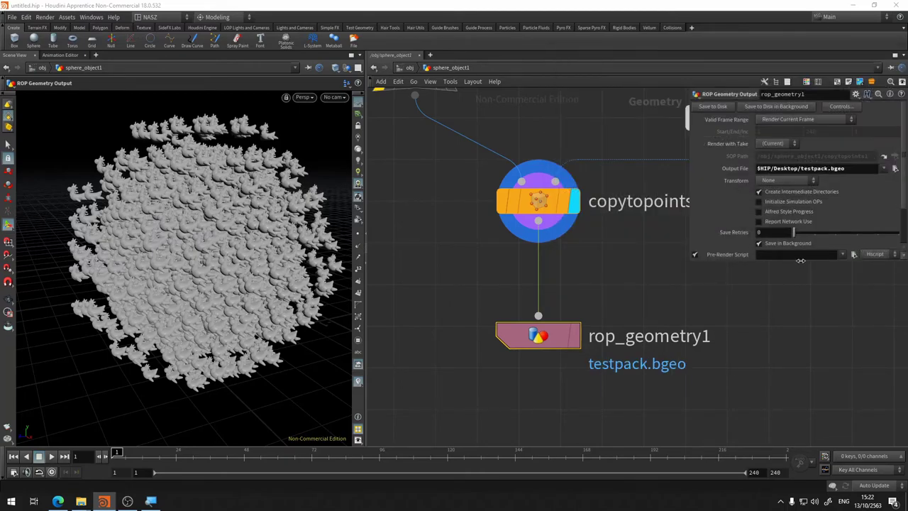
left_click_drag(801, 263, 800, 313)
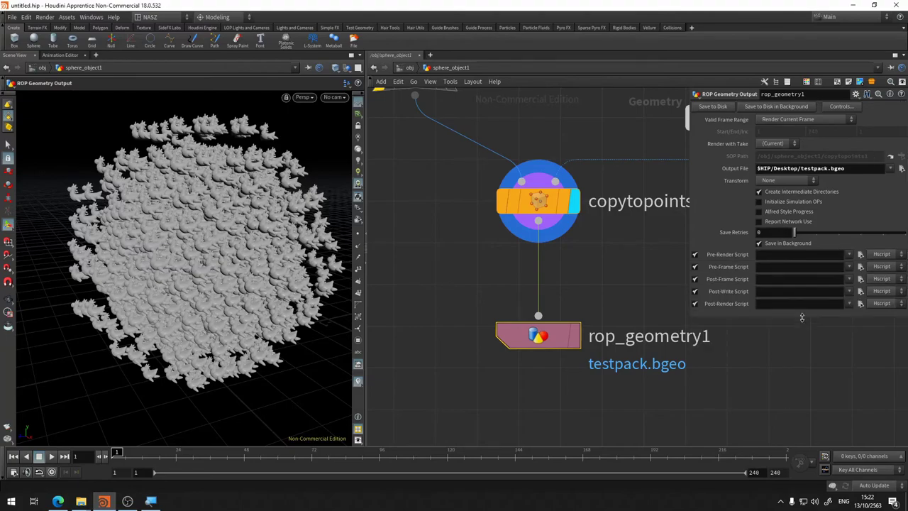
Write the copies to testpack.bgeo with Save to Disk, then pan to empty network space.
left_click(718, 111)
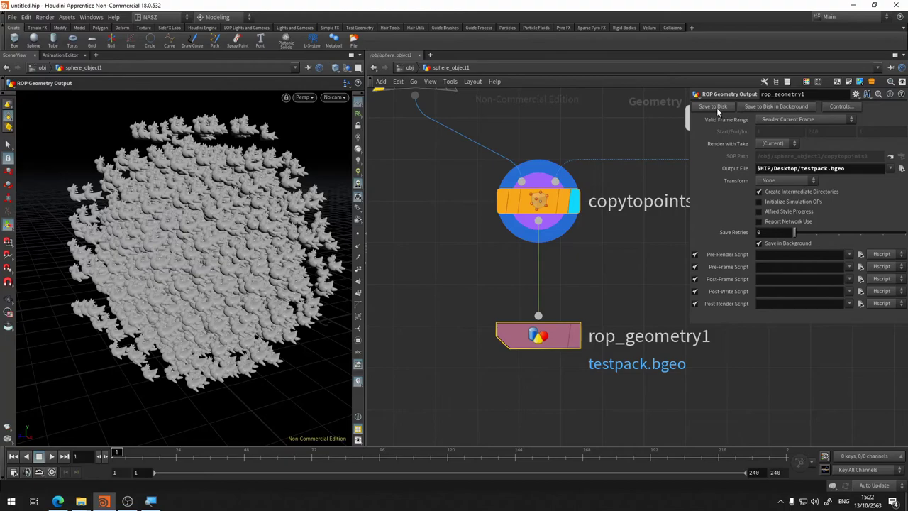
mouse_move(538, 336)
middle_click_drag(643, 244, 512, 232)
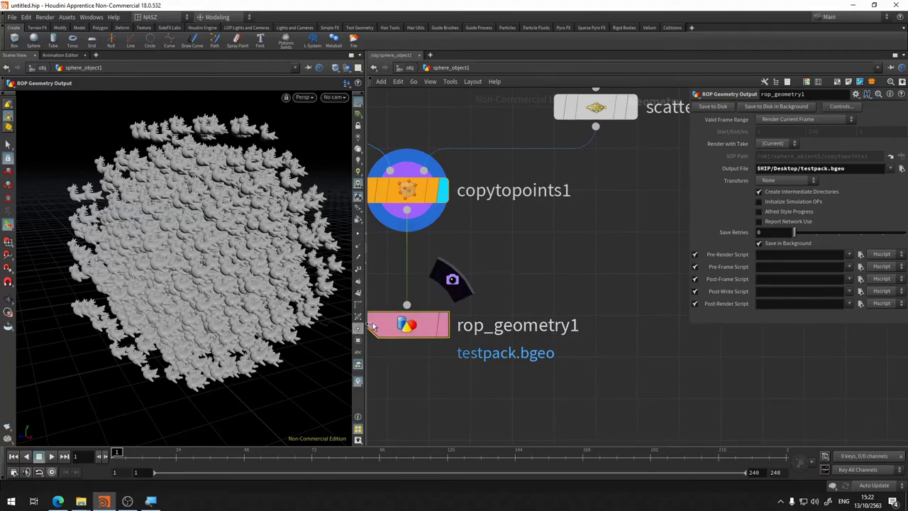
middle_click_drag(632, 282, 478, 259)
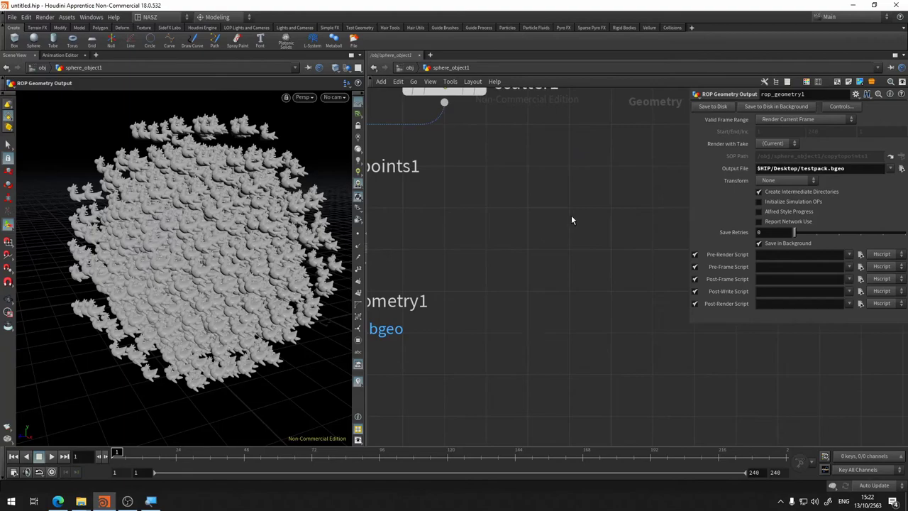
key("Tab")
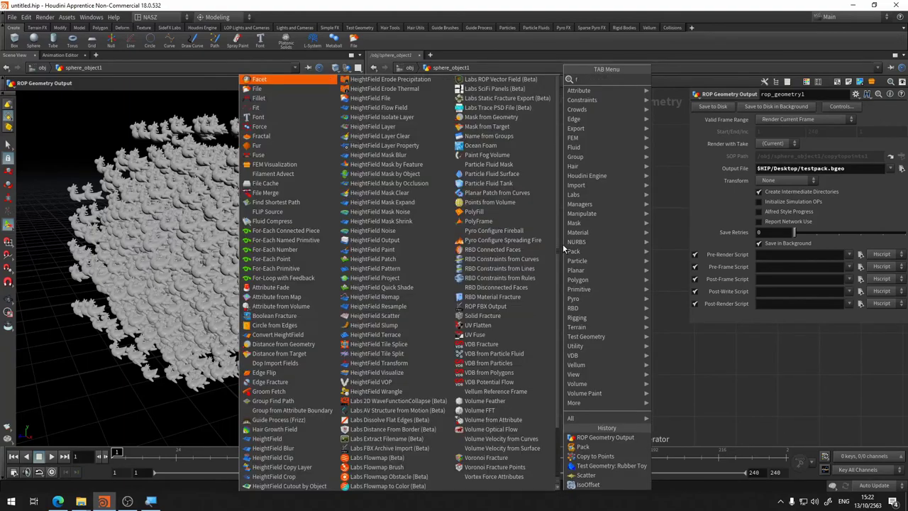
Add a File node whose Geometry File is $HIP/Desktop/testpack.bgeo.
type("fil")
left_click(672, 80)
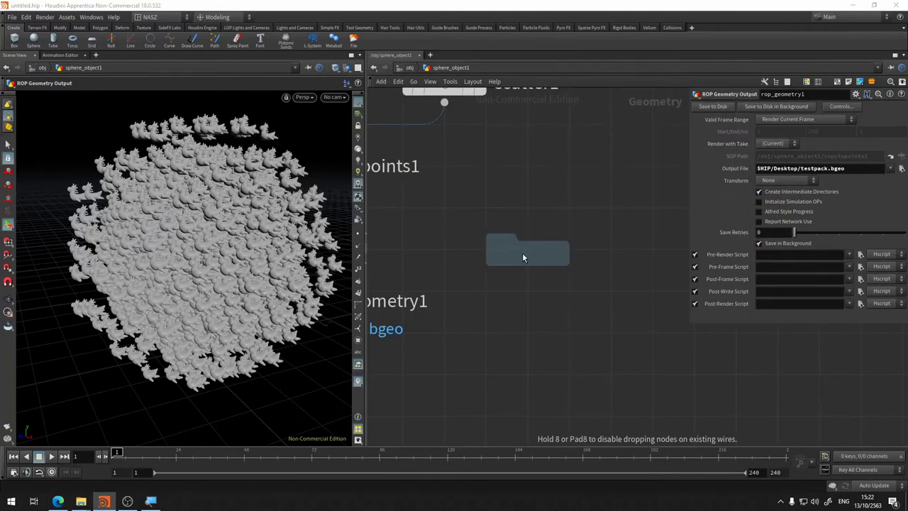
left_click(543, 287)
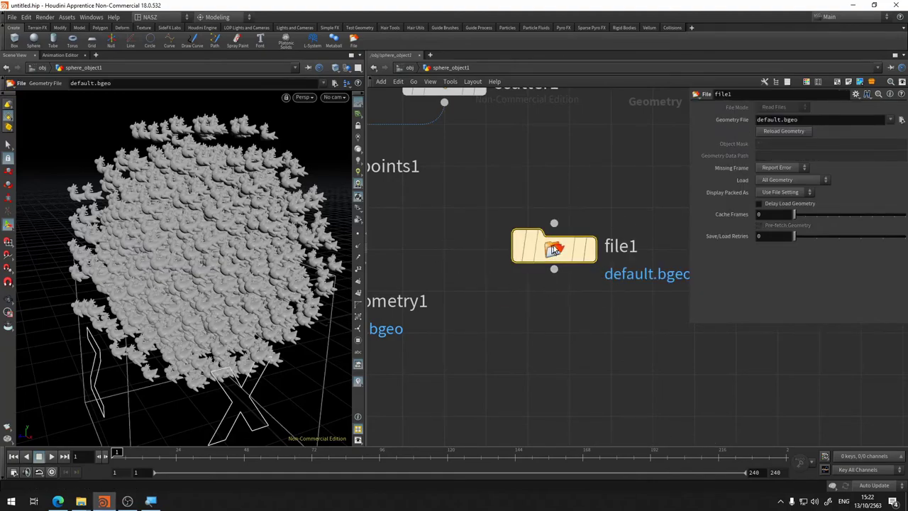
left_click(902, 120)
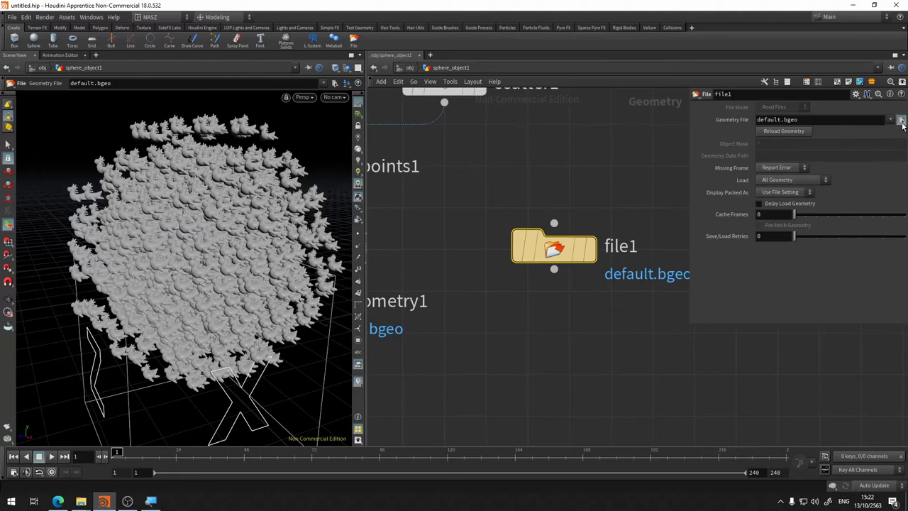
left_click(697, 121)
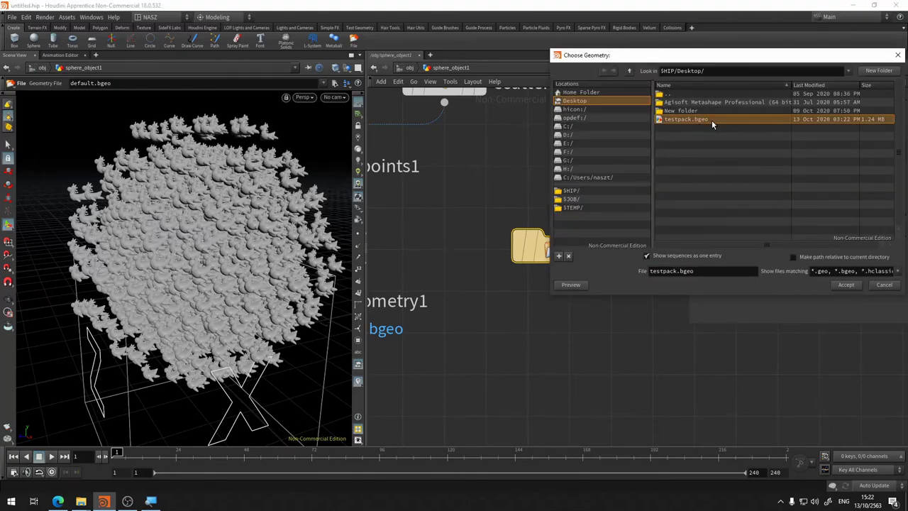
left_click(846, 286)
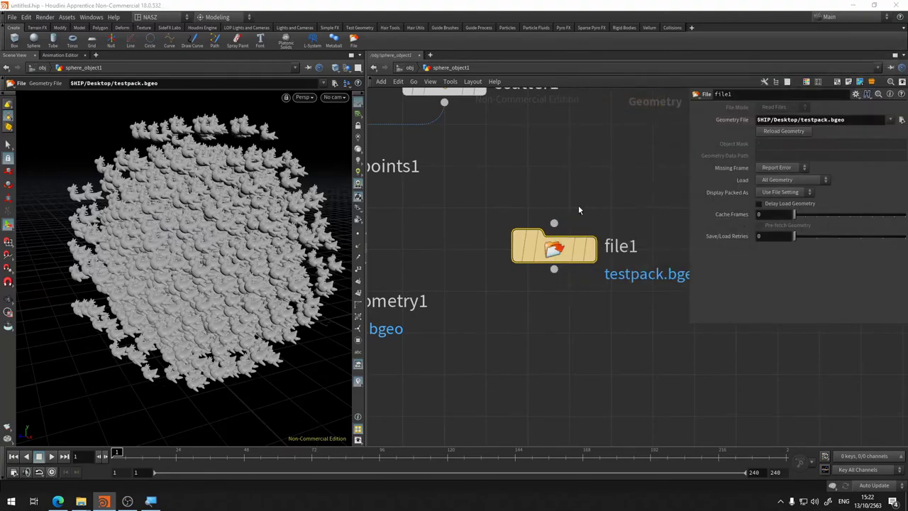
mouse_move(554, 246)
left_click(595, 198)
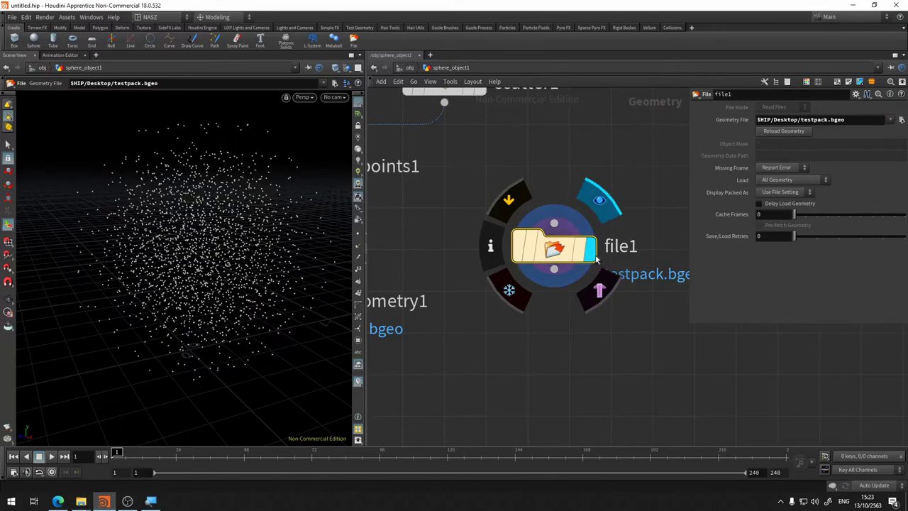
left_click(791, 193)
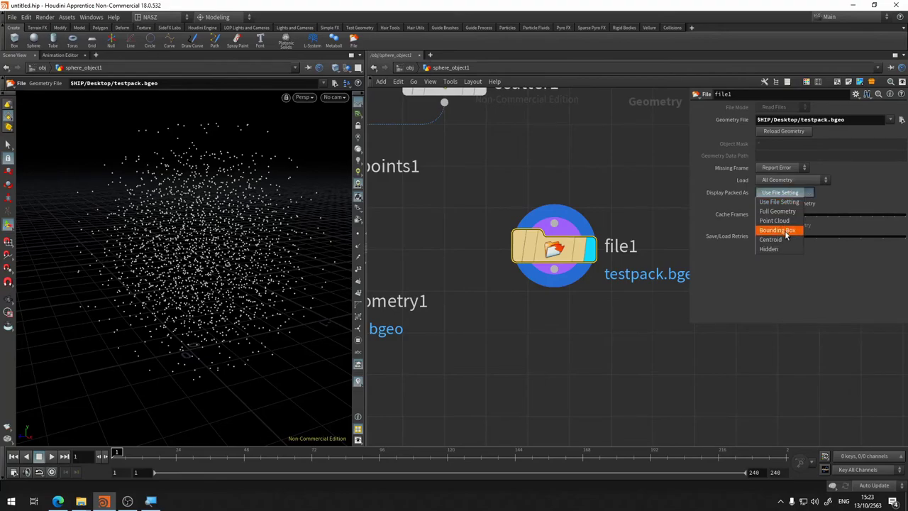
left_click(783, 214)
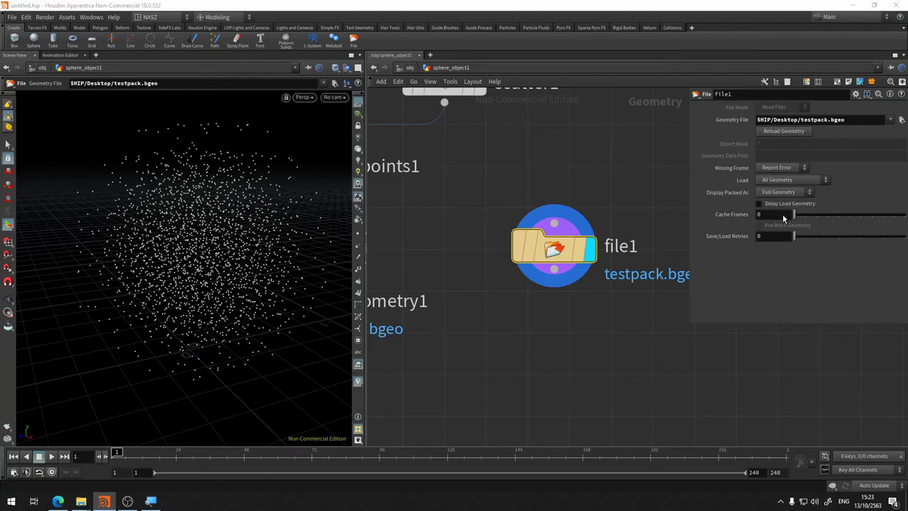
left_click(783, 192)
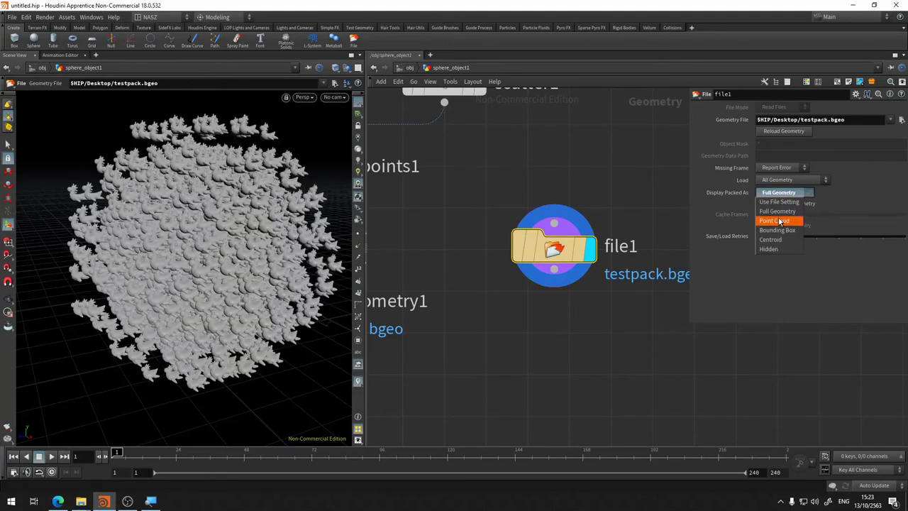
left_click(781, 220)
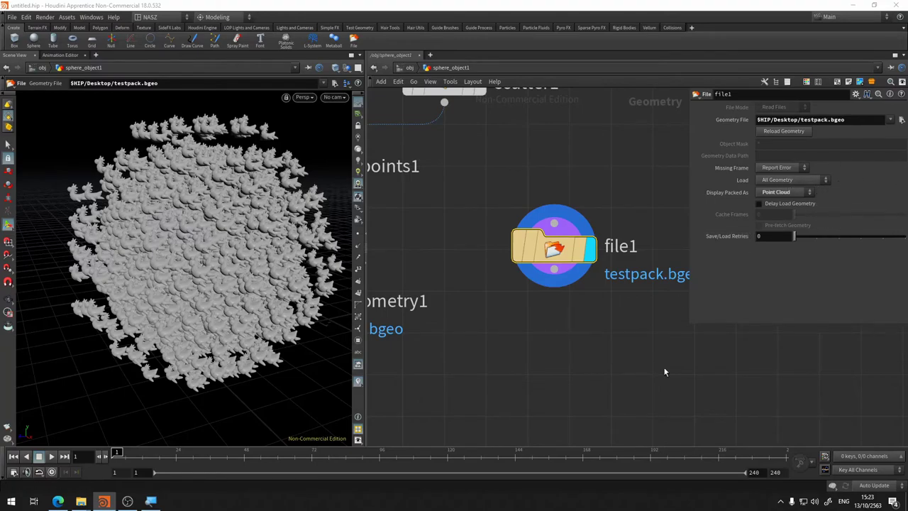
key("Tab")
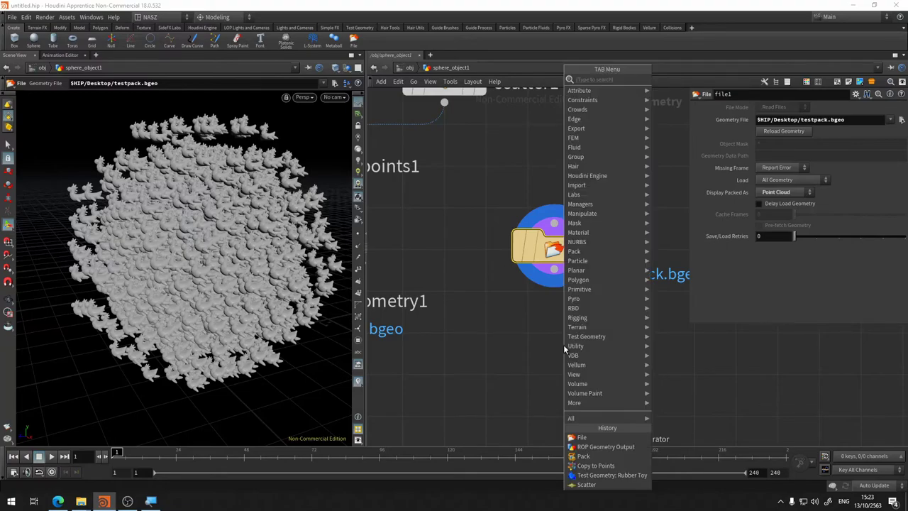
type("file")
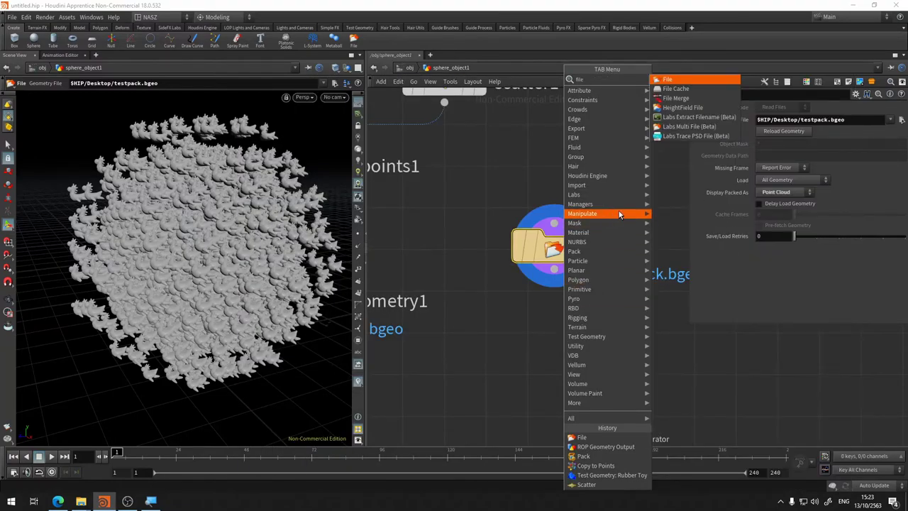
key("BackSpace")
key("BackSpace")
key("BackSpace")
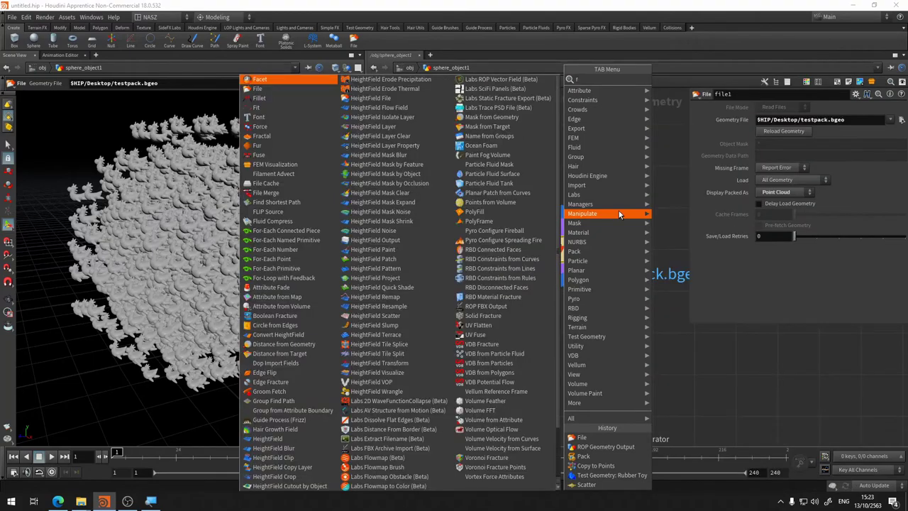
key("Escape")
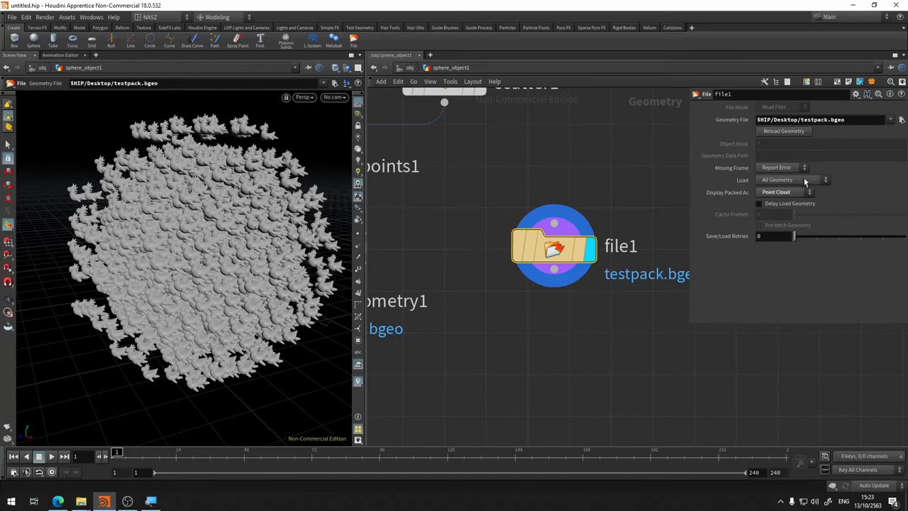
Set file1 to load a Packed Disk Primitive displayed as Point Cloud, checking its node info.
left_click(804, 180)
left_click(804, 182)
left_click(800, 180)
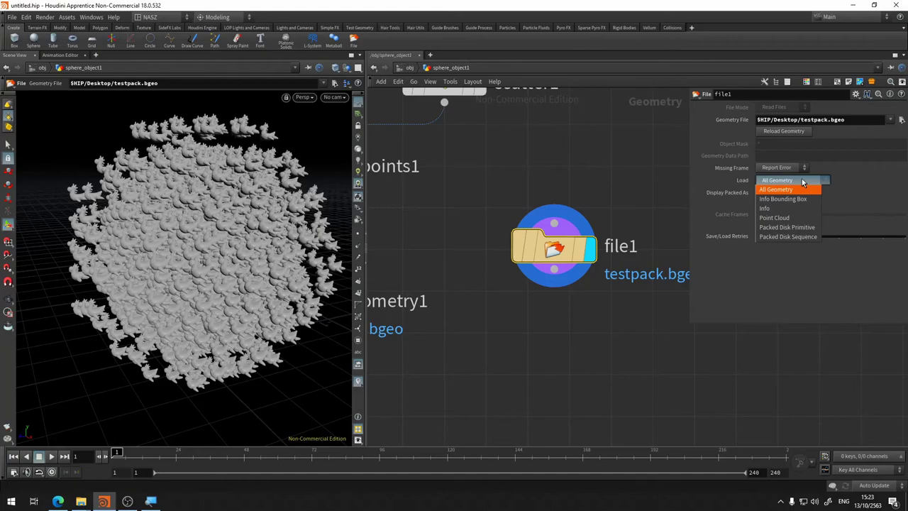
left_click(813, 229)
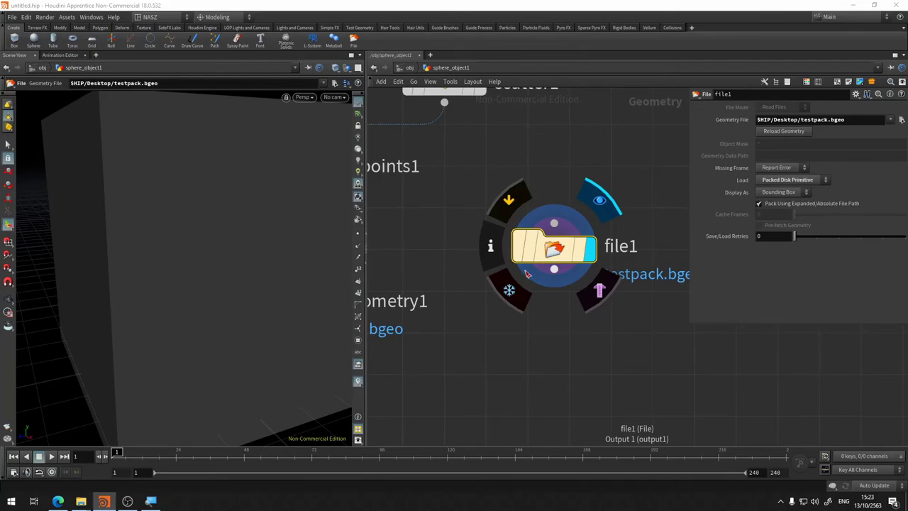
left_click(495, 253)
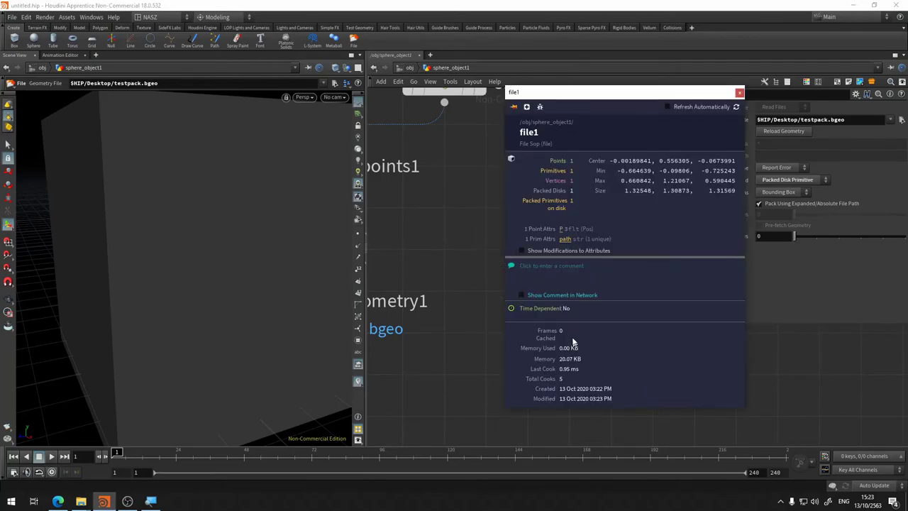
left_click(740, 92)
left_click(786, 193)
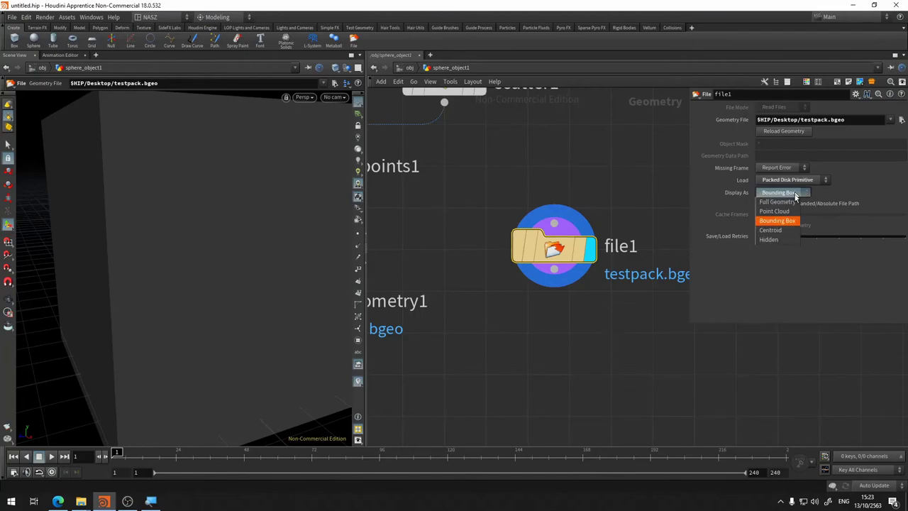
left_click(792, 211)
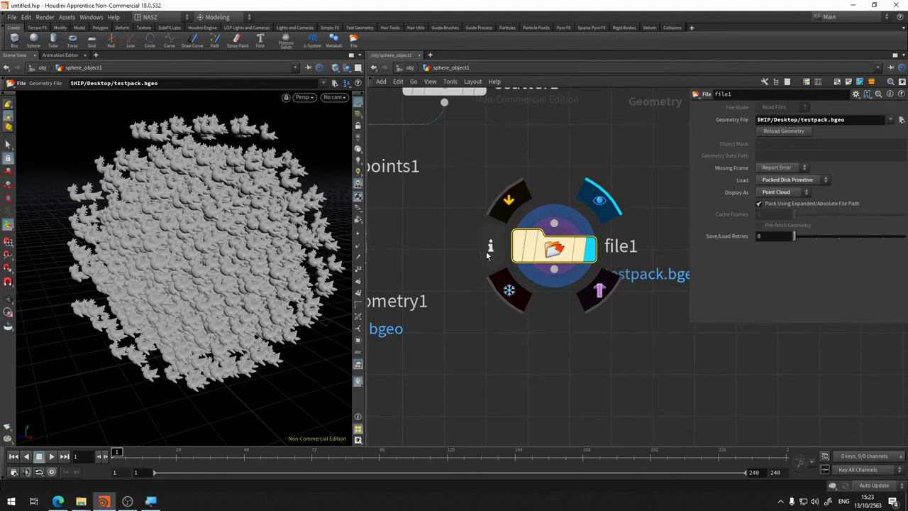
left_click(489, 250)
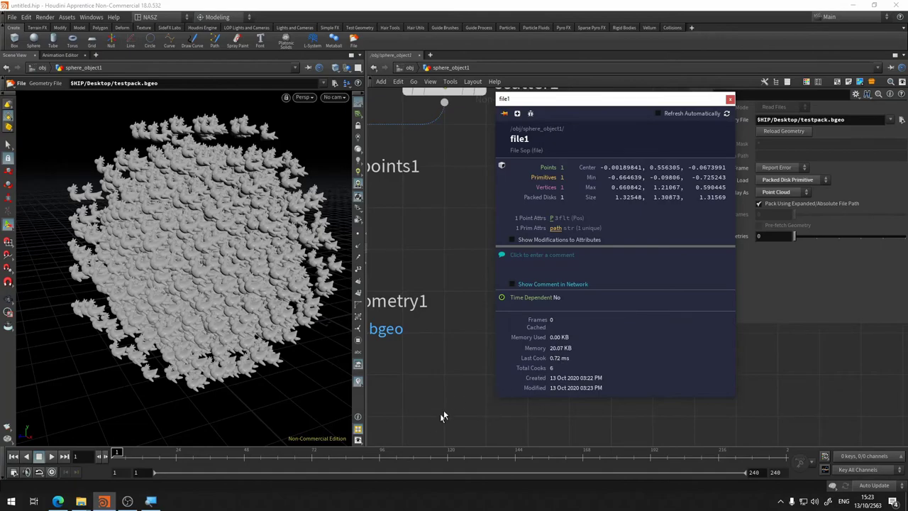
middle_click_drag(381, 408, 569, 417)
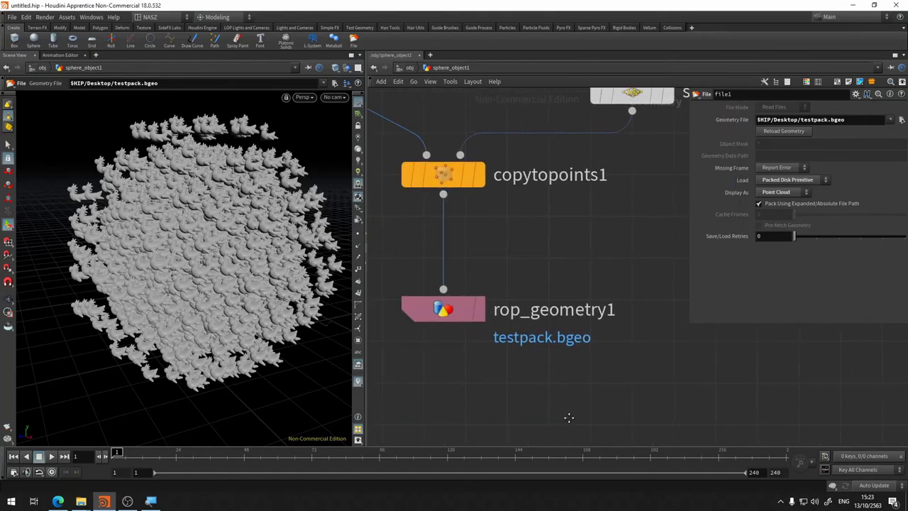
left_click(381, 175)
middle_click_drag(580, 245, 388, 266)
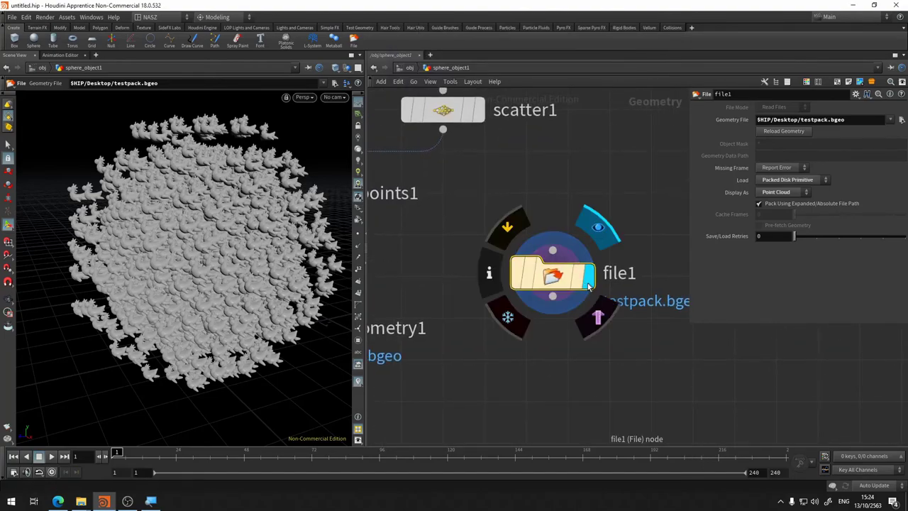
mouse_move(552, 273)
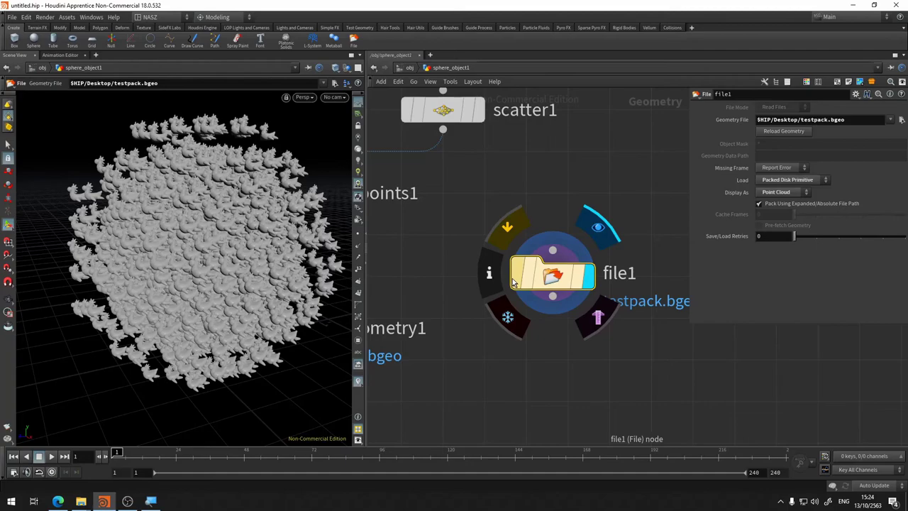
middle_click_drag(507, 282, 617, 252)
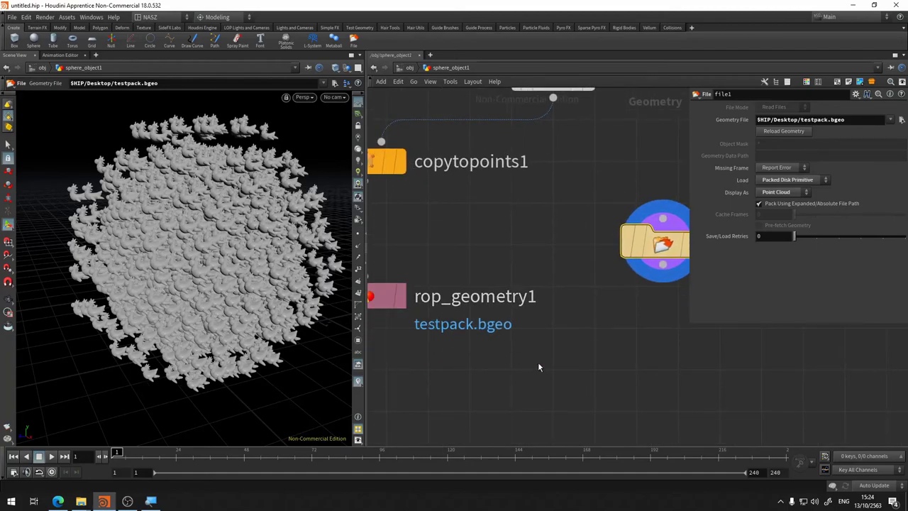
middle_click_drag(537, 362, 419, 405)
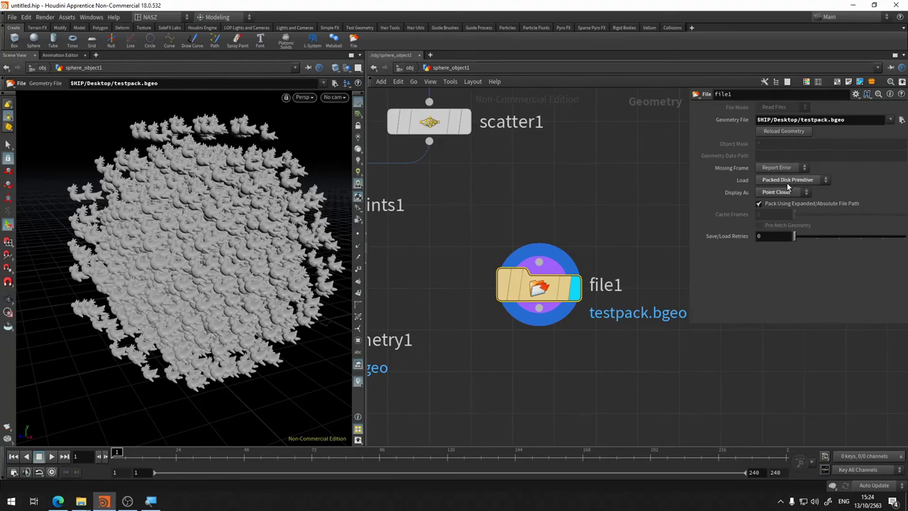
Check file1's node info, keep Packed Disk Primitive loading, and display it as Bounding Box.
left_click(475, 284)
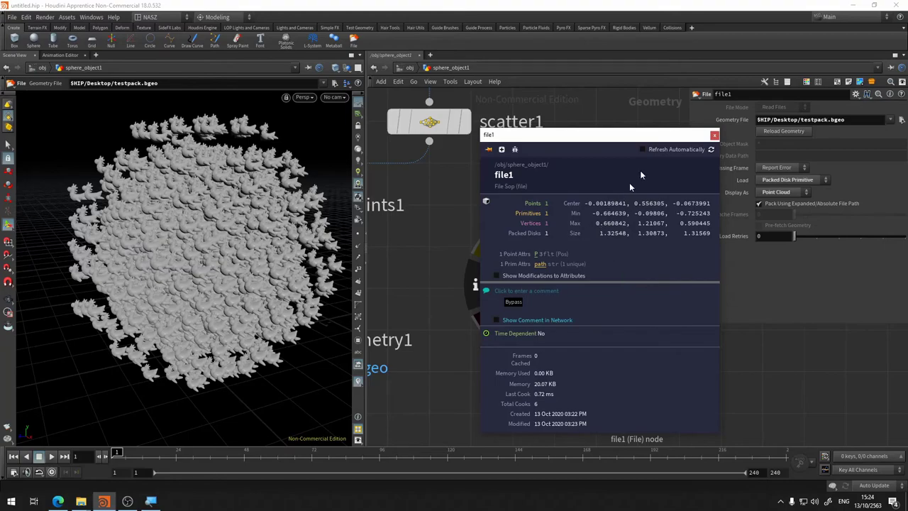
left_click(714, 134)
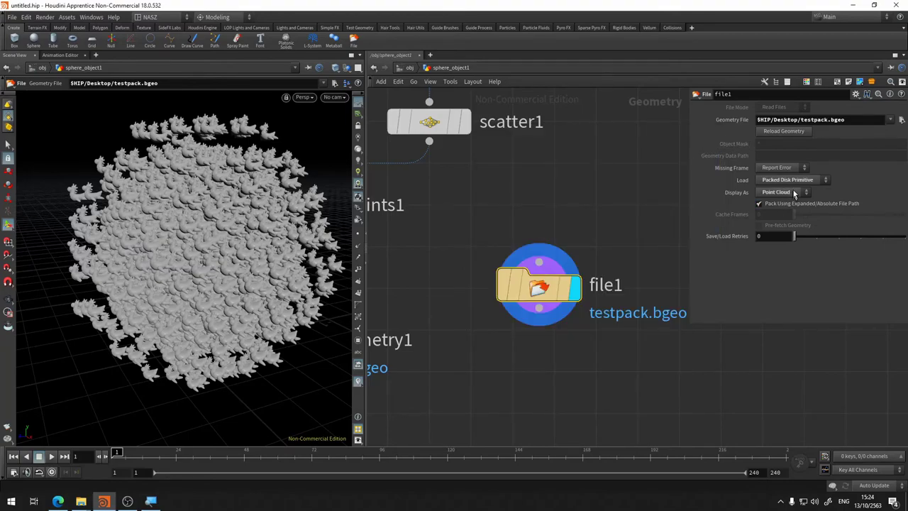
left_click(797, 182)
left_click(798, 182)
left_click(793, 191)
left_click(784, 214)
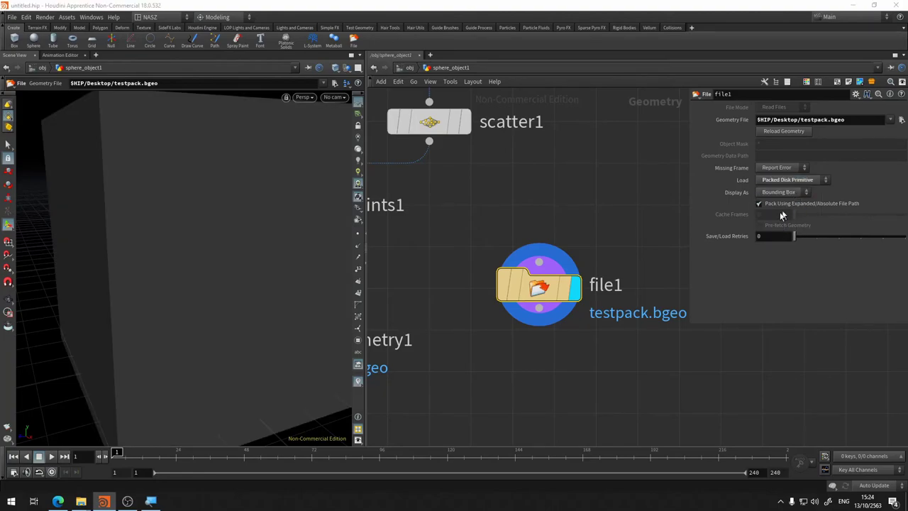
Check file1's info in Bounding Box mode, then switch Display As to Centroid.
left_click(485, 291)
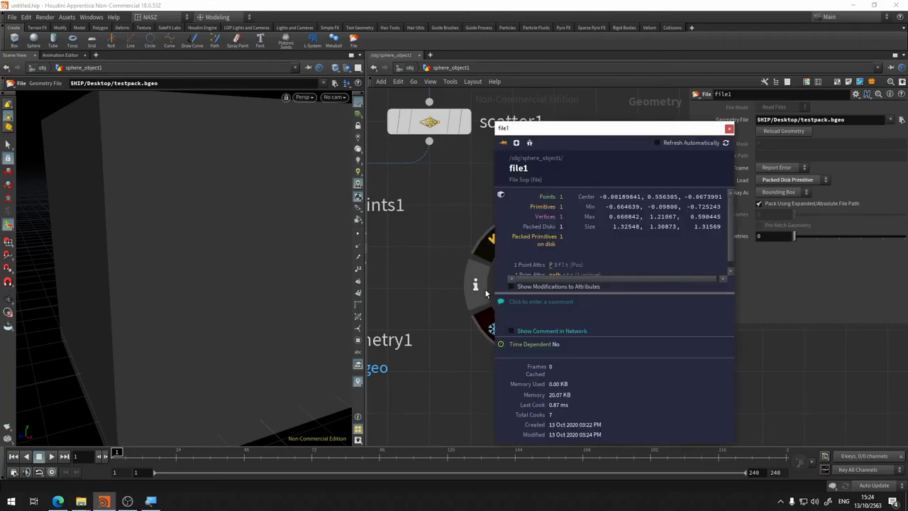
left_click(728, 129)
left_click(773, 195)
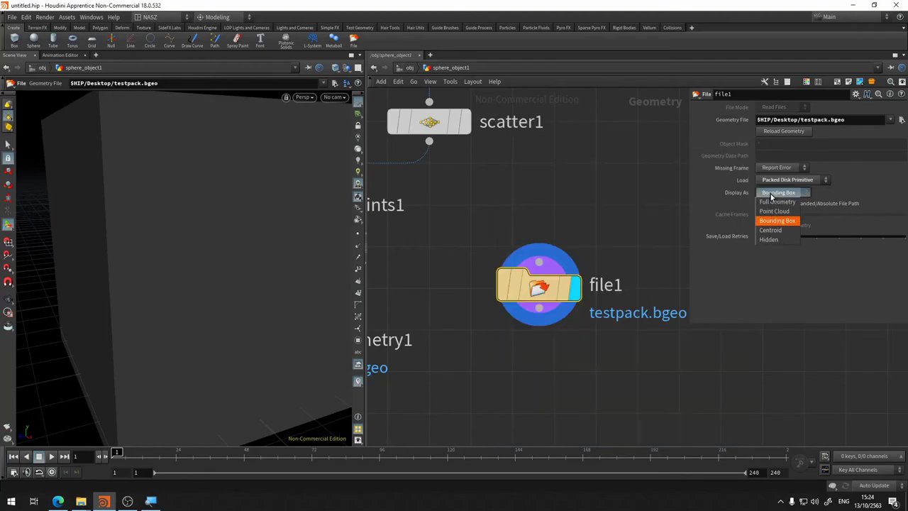
left_click(772, 230)
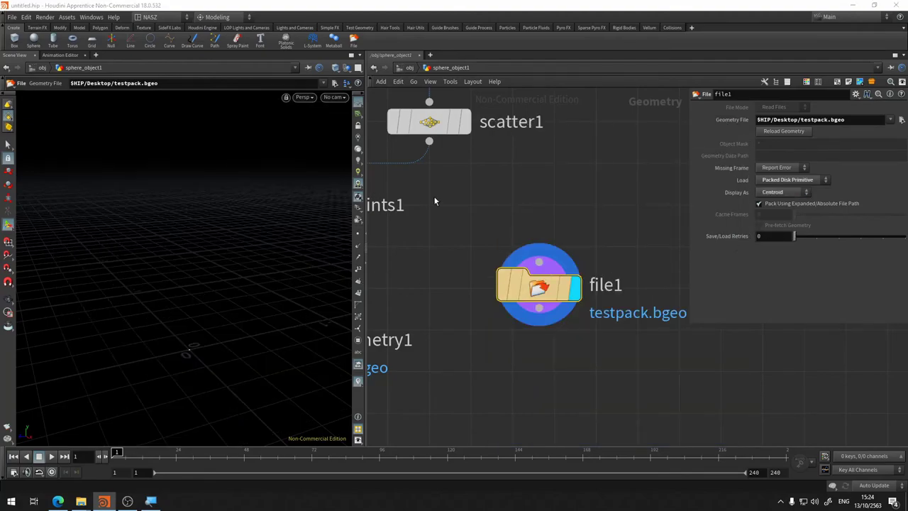
Switch file1's Display As to Point Cloud and zoom the viewport to inspect it.
left_click(788, 192)
left_click(783, 213)
key("Escape")
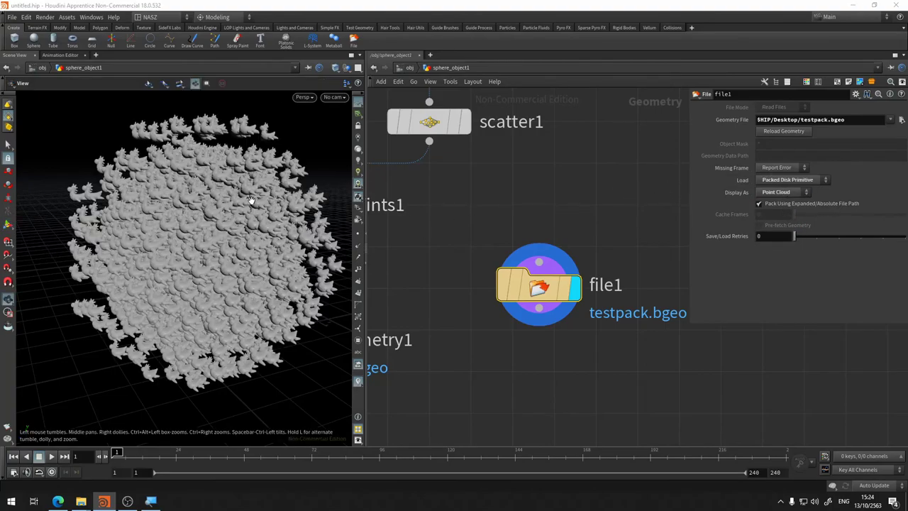
scroll(247, 203, "up", 5)
scroll(247, 203, "up", 3)
scroll(247, 203, "up", 3)
scroll(248, 203, "down", 2)
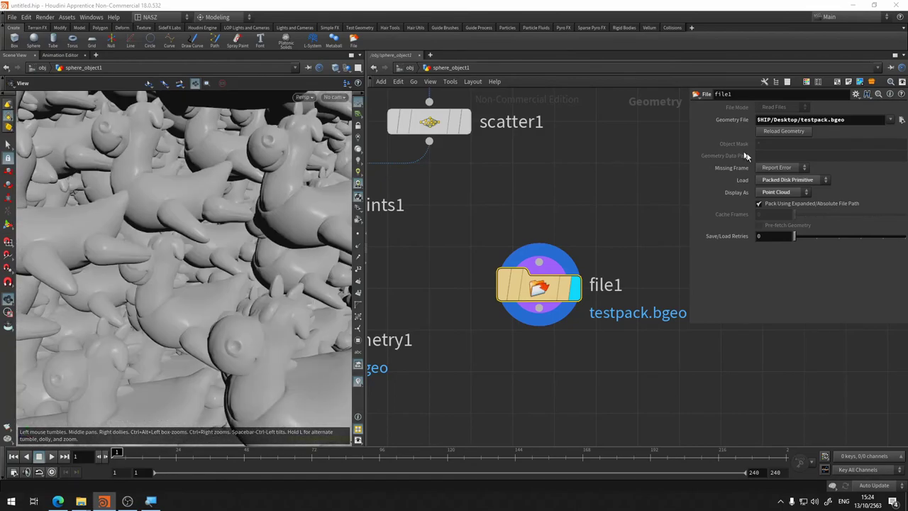
key("Return")
Set file1's Display As to Full Geometry and check its node info.
left_click(781, 193)
left_click(777, 192)
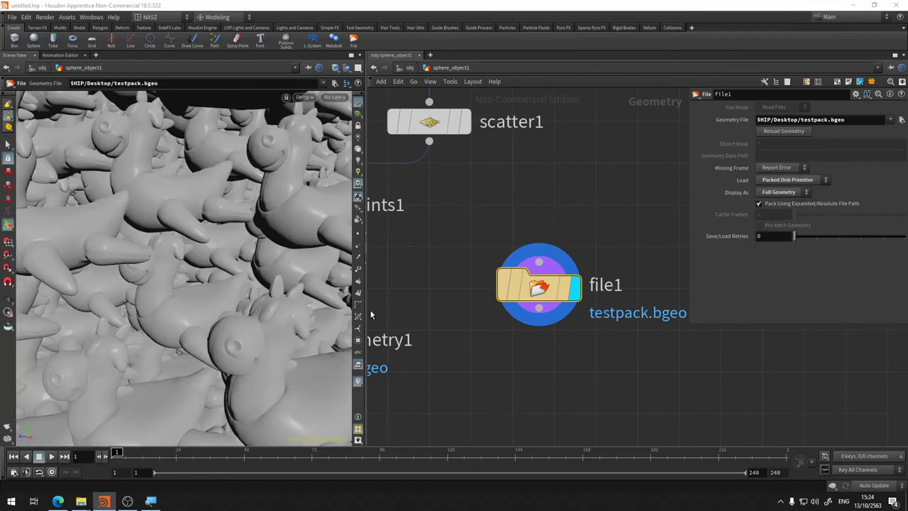
left_click(474, 285)
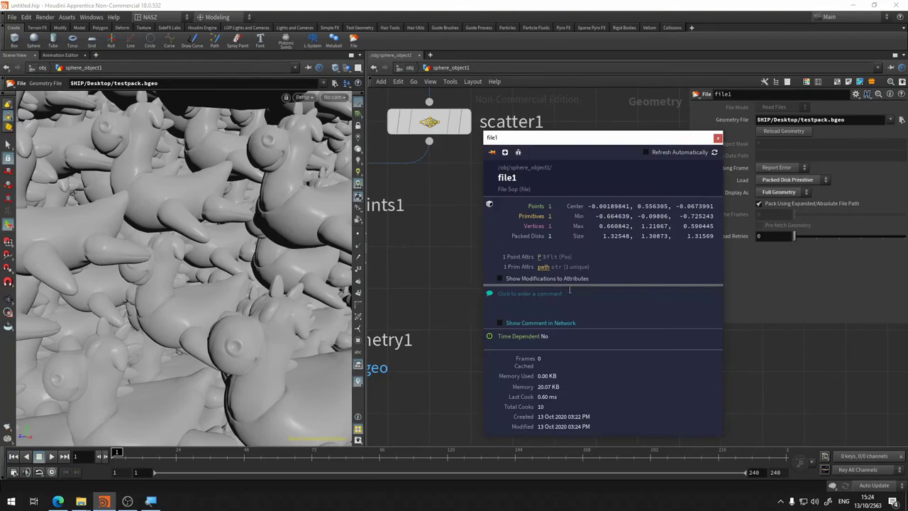
left_click(781, 192)
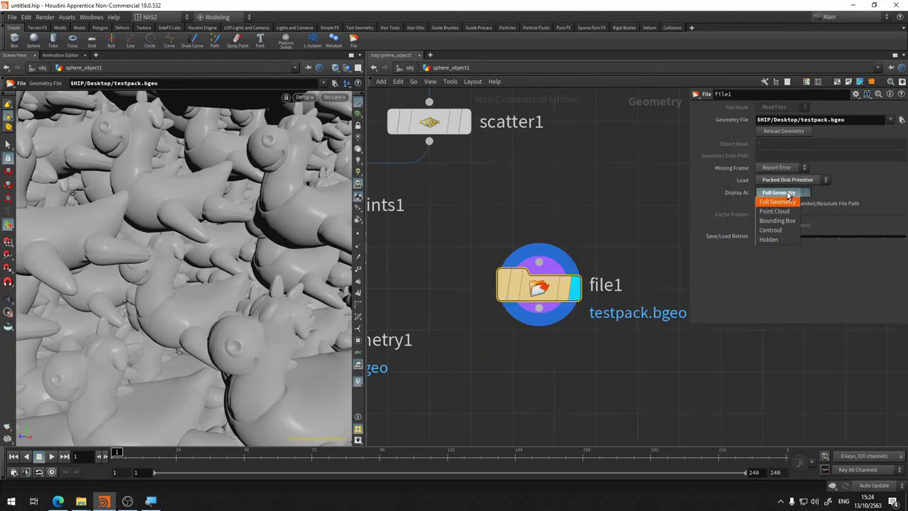
Move pack1 aside and wire testgeometry_rubbertoy1 directly into copytopoints1.
middle_click_drag(448, 244, 488, 249)
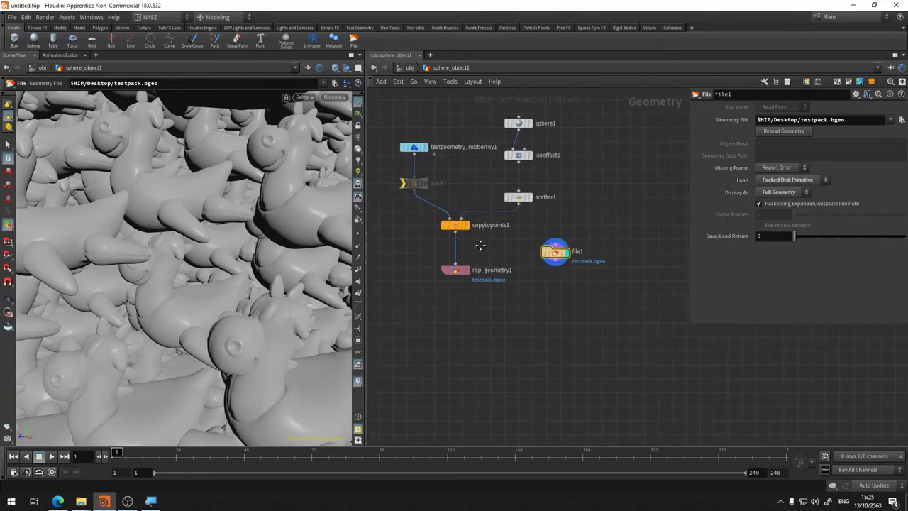
scroll(440, 274, "up", 5)
scroll(560, 206, "down", 2)
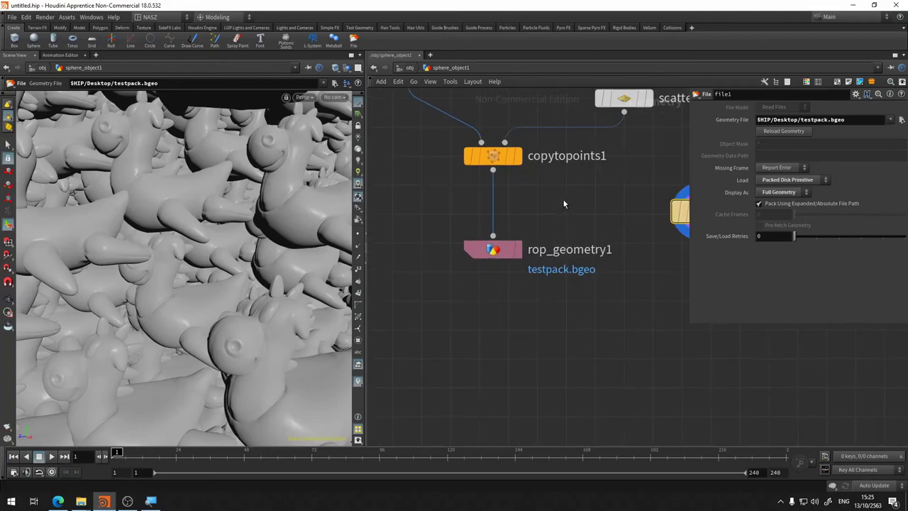
middle_click_drag(586, 186, 578, 314)
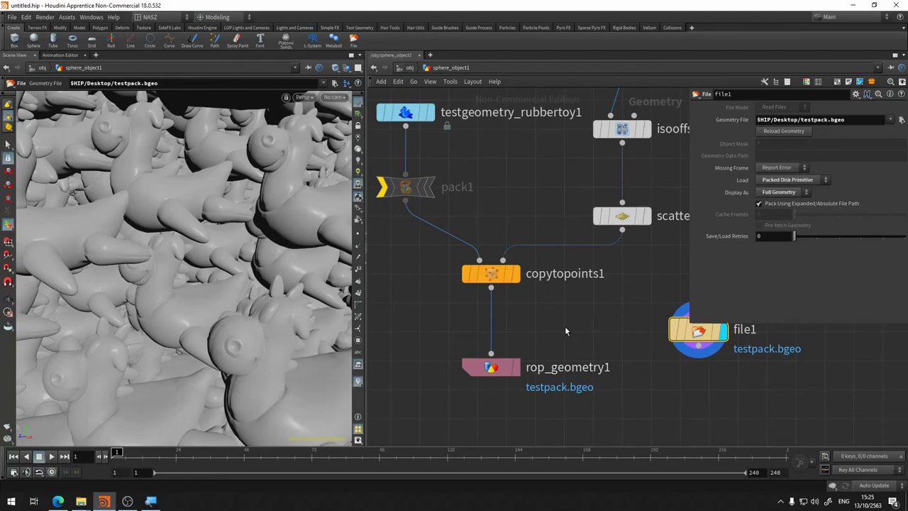
middle_click_drag(564, 331, 597, 275)
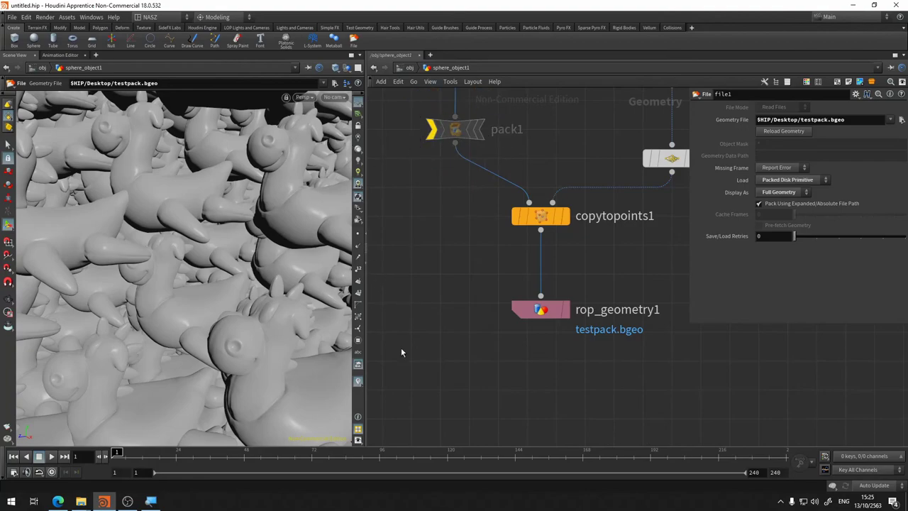
middle_click_drag(401, 353, 435, 300)
middle_click_drag(487, 259, 552, 172)
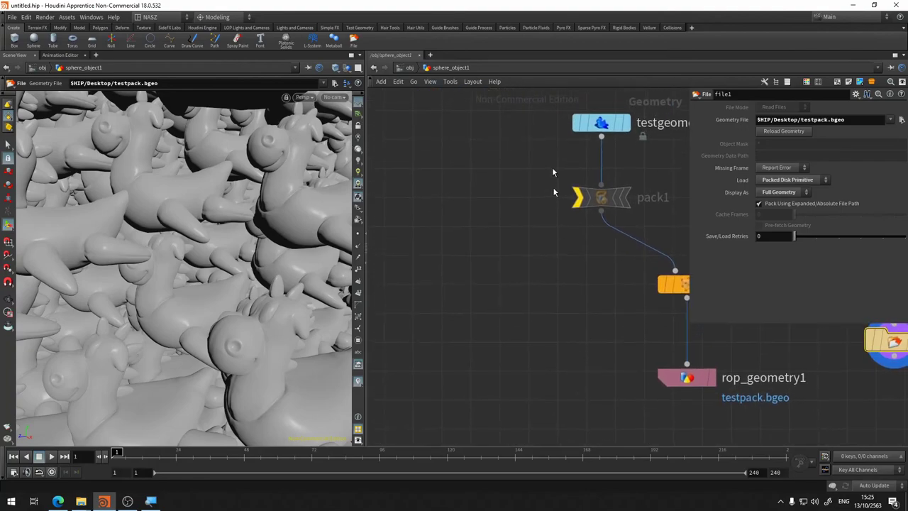
left_click_drag(604, 197, 462, 191)
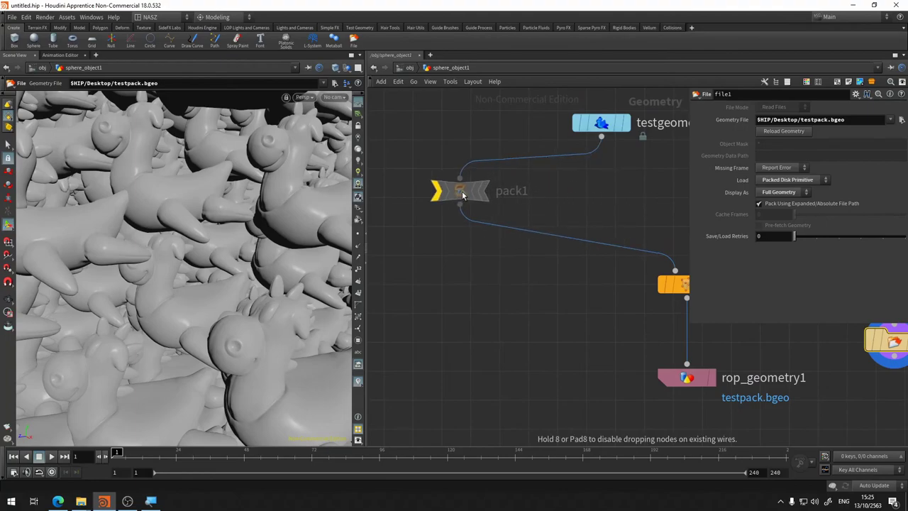
left_click(675, 270)
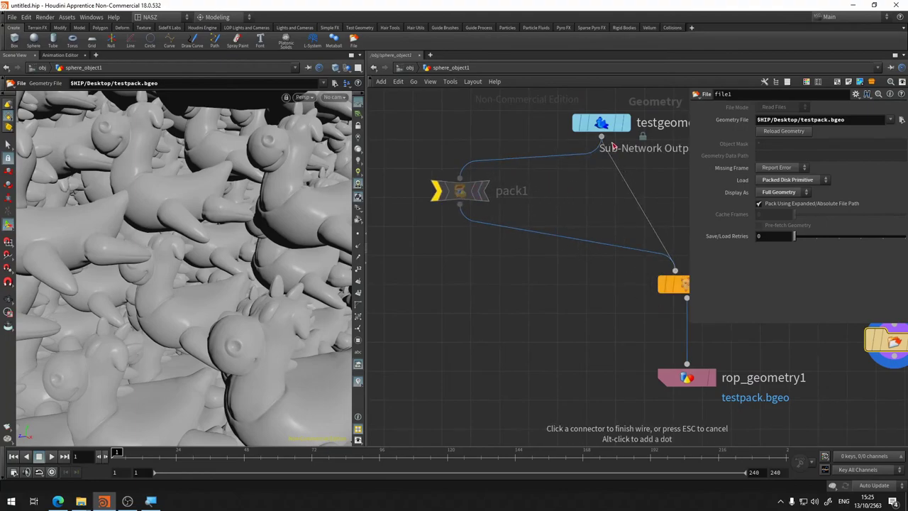
left_click(603, 138)
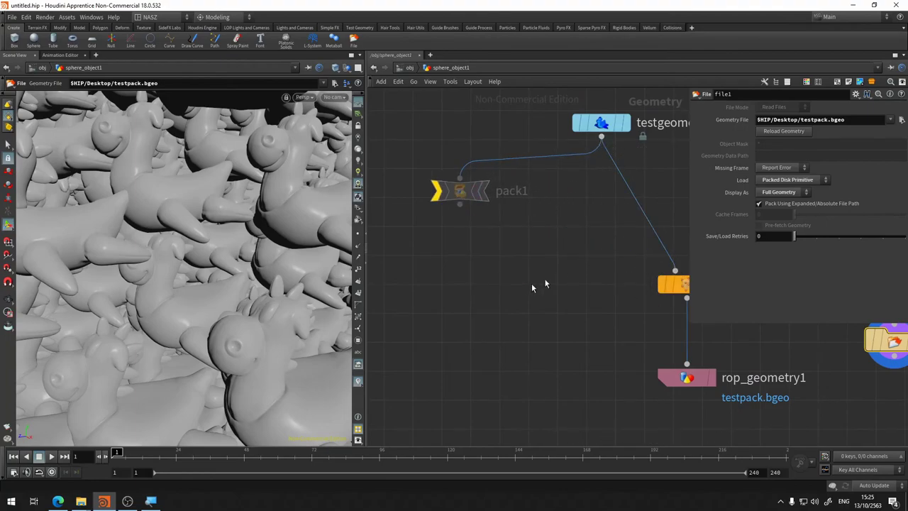
Connect pack1's output to rop_geometry1 and place rop_geometry1 directly below pack1.
left_click(687, 365)
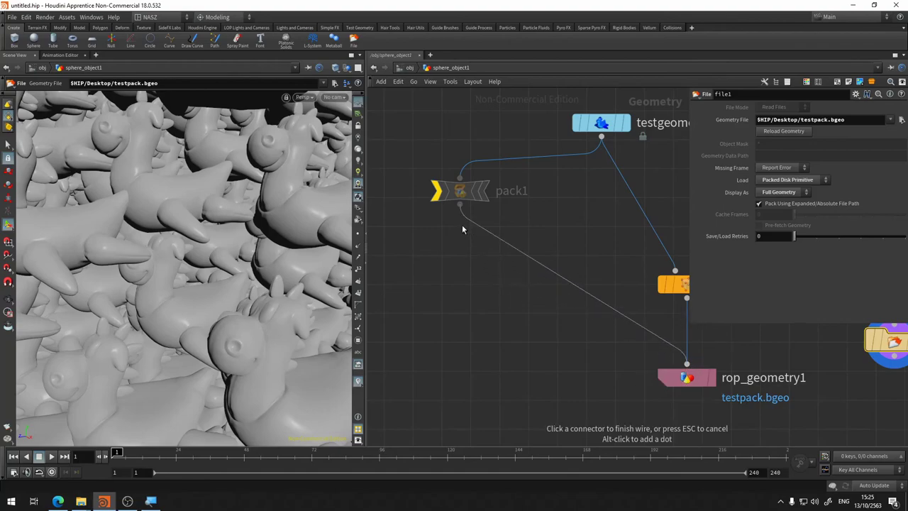
left_click(460, 204)
left_click_drag(658, 383, 431, 260)
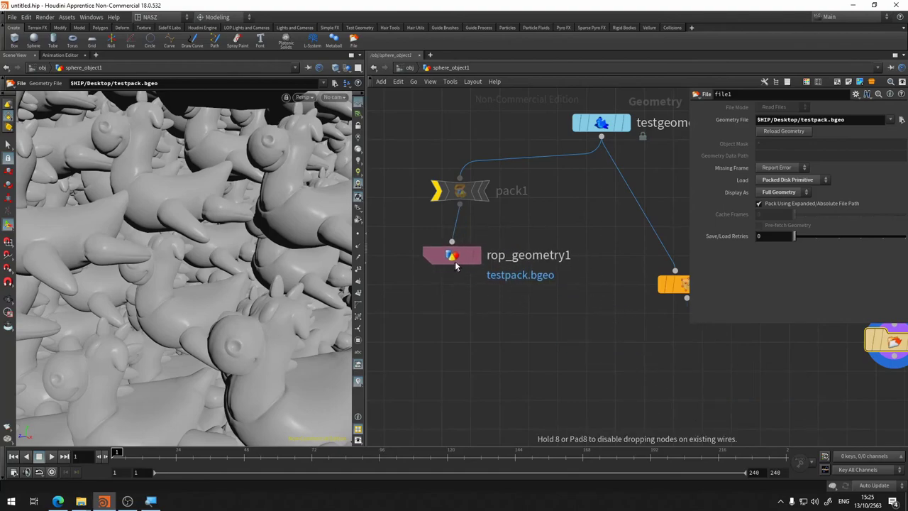
scroll(469, 217, "up", 3)
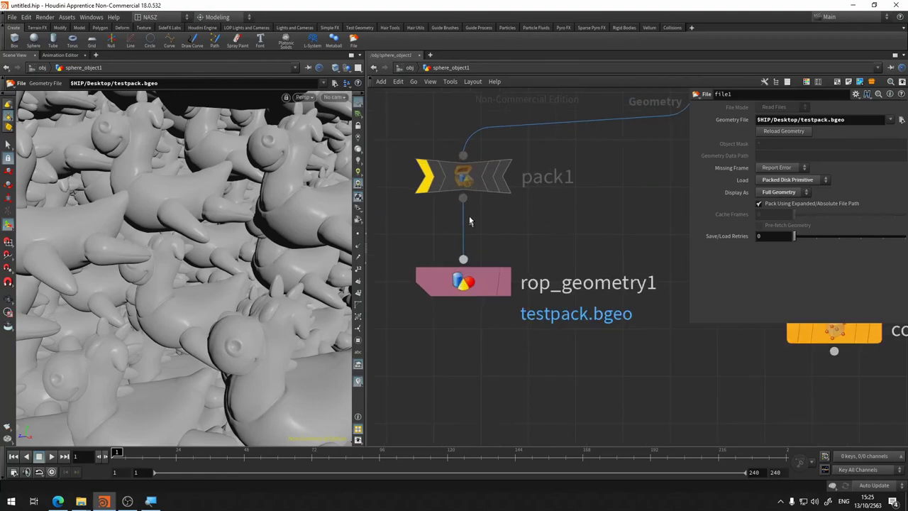
Set pack1's display flag and view its parameters to check the single packed toy.
left_click(506, 186)
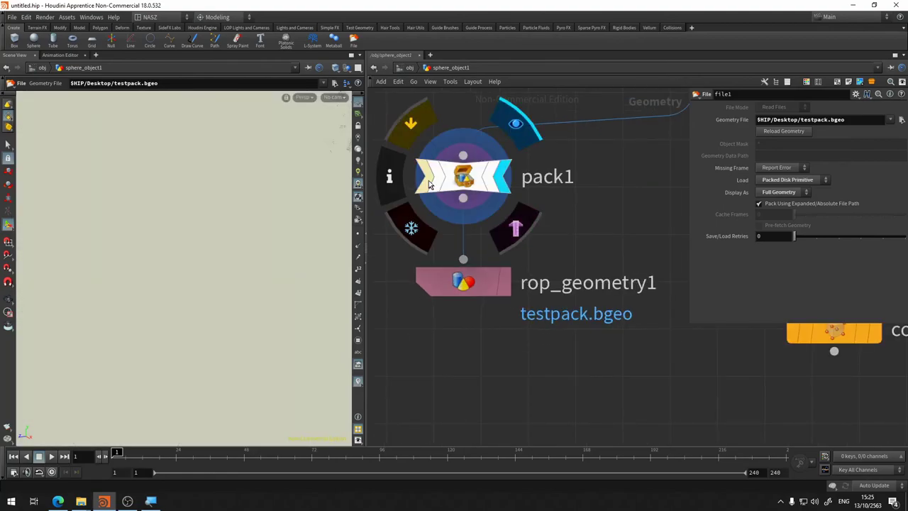
scroll(283, 225, "down", 5)
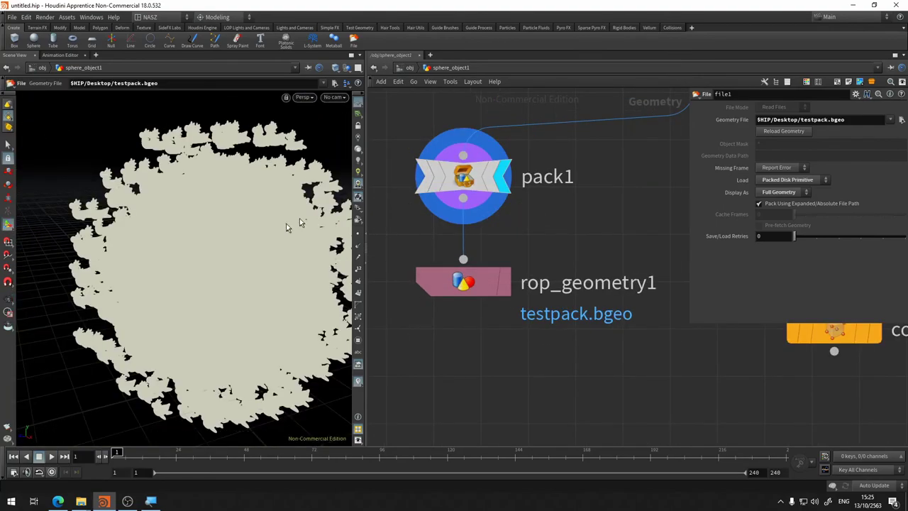
left_click(459, 179)
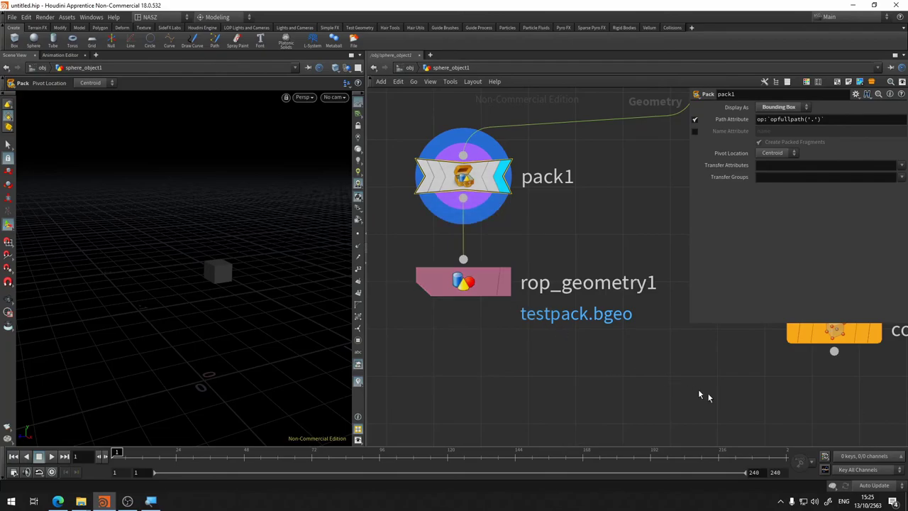
Set file1's Display As to Bounding Box, leaving Load on Packed Disk Primitive.
mouse_move(776, 385)
middle_mouse_down()
mouse_move(383, 300)
mouse_move(338, 337)
middle_mouse_up()
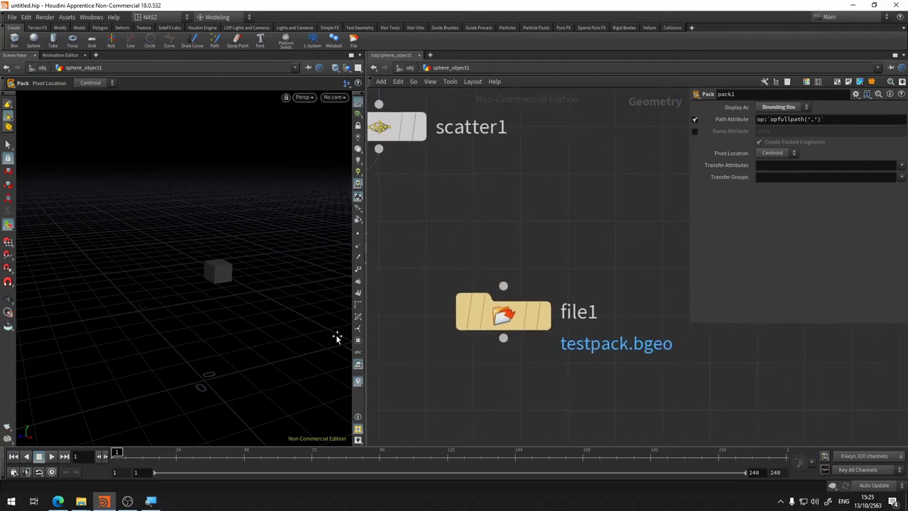
left_click(505, 310)
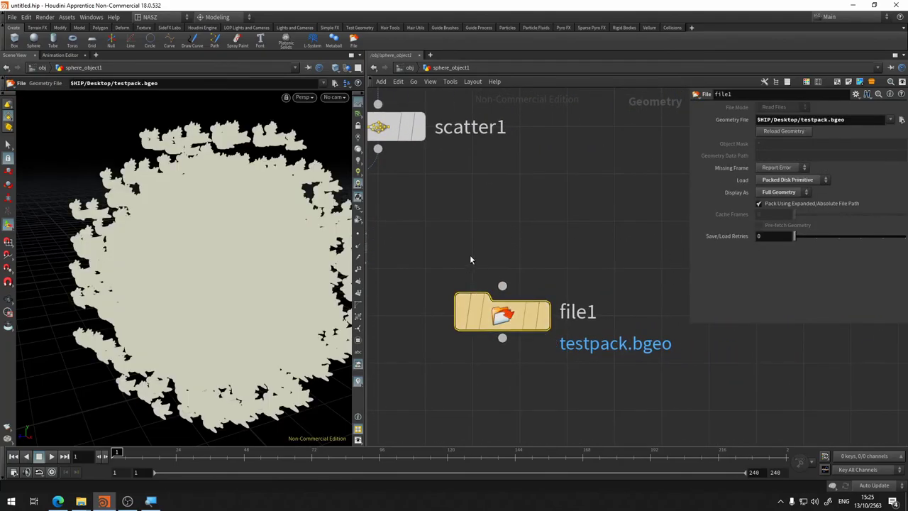
left_click(792, 193)
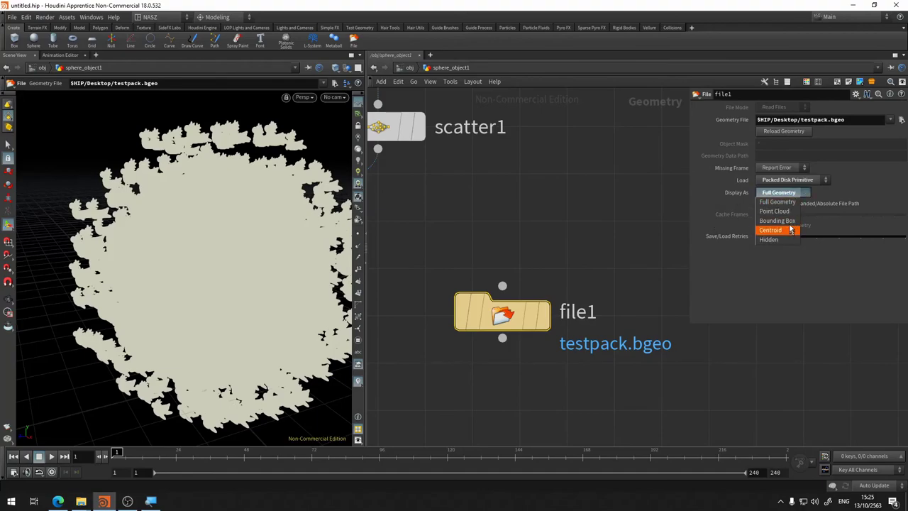
left_click(789, 221)
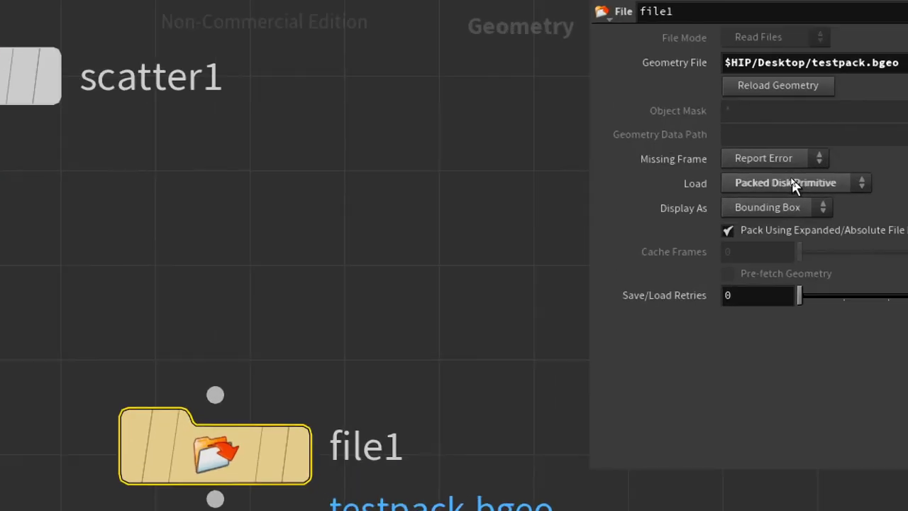
left_click(791, 180)
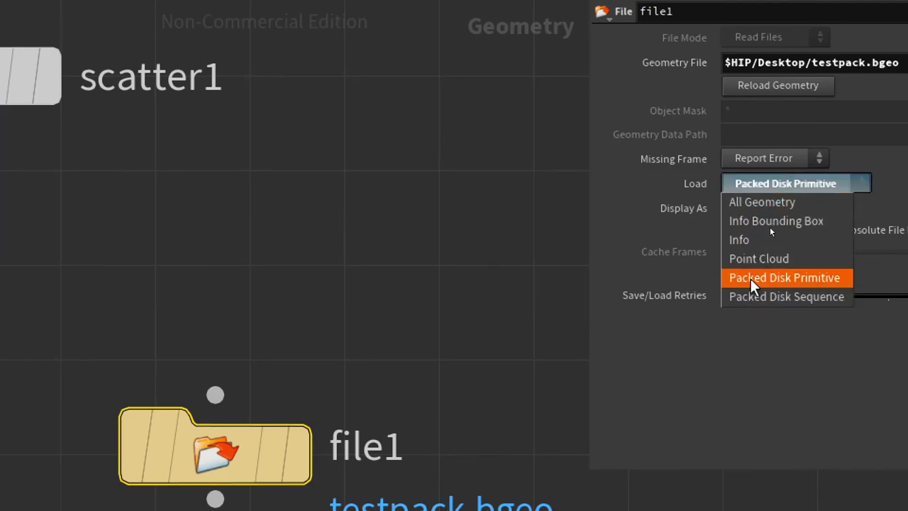
left_click(273, 260)
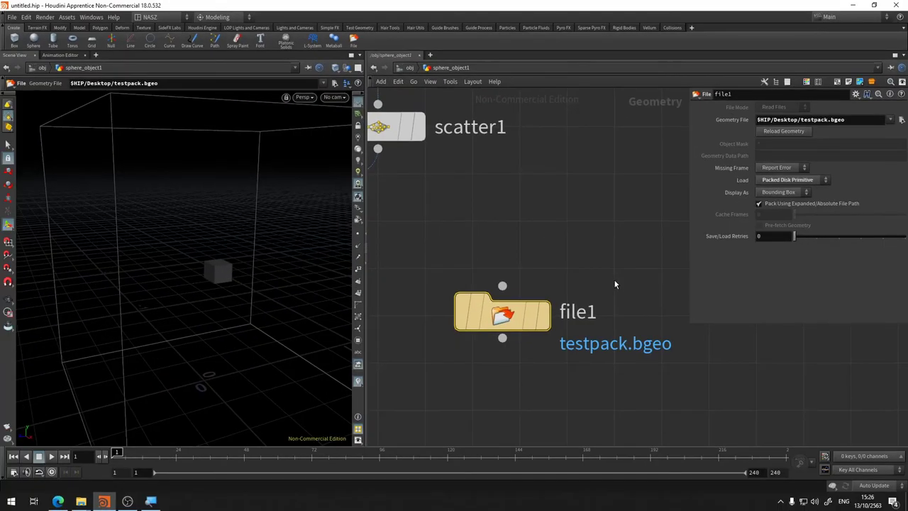
Drag file1 to sit just below rop_geometry1, beside the pack1 chain.
middle_click_drag(557, 236, 635, 201)
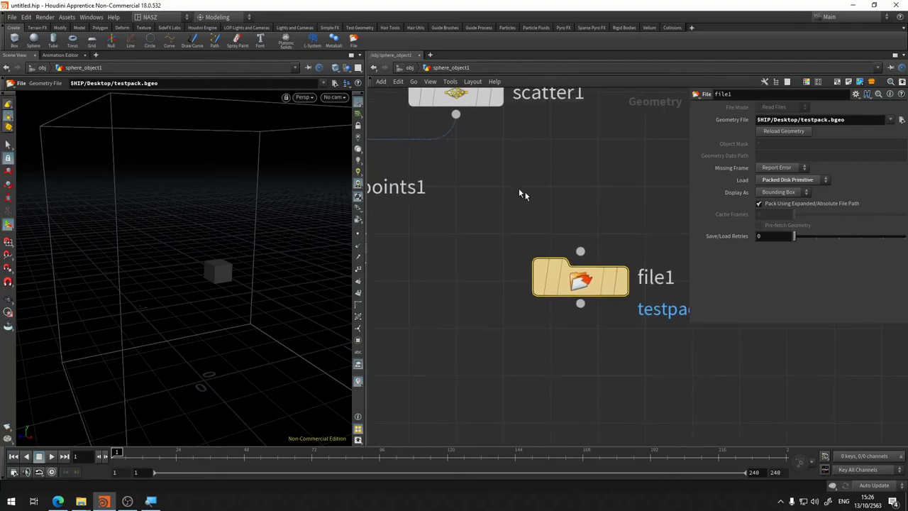
scroll(513, 186, "down", 5)
scroll(512, 186, "up", 2)
scroll(560, 280, "up", 2)
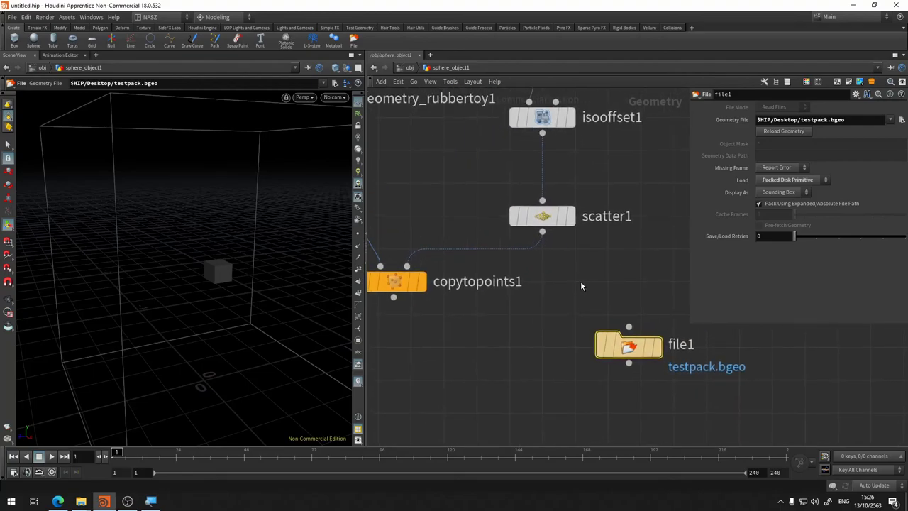
scroll(581, 280, "down", 3)
mouse_move(572, 287)
middle_mouse_down()
mouse_move(673, 278)
mouse_move(562, 282)
middle_mouse_up()
left_click_drag(605, 313, 413, 327)
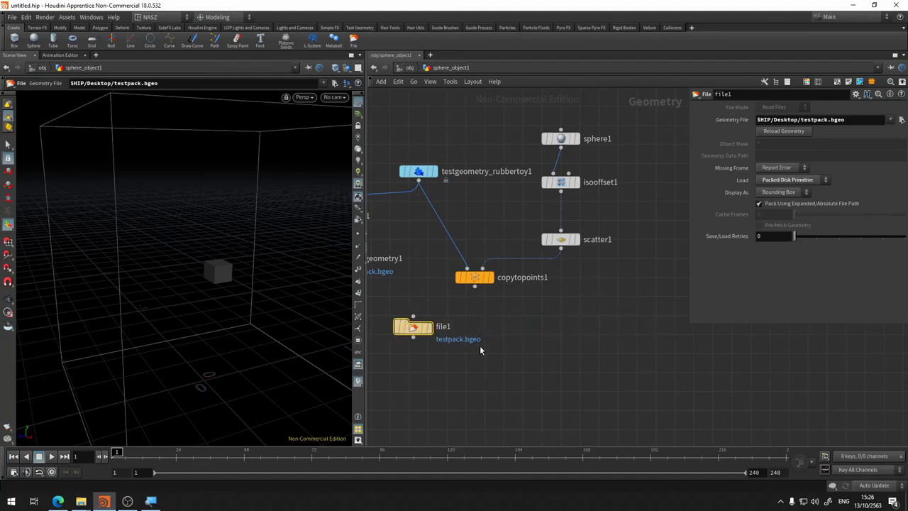
middle_click_drag(480, 349, 579, 360)
left_click_drag(514, 347, 426, 328)
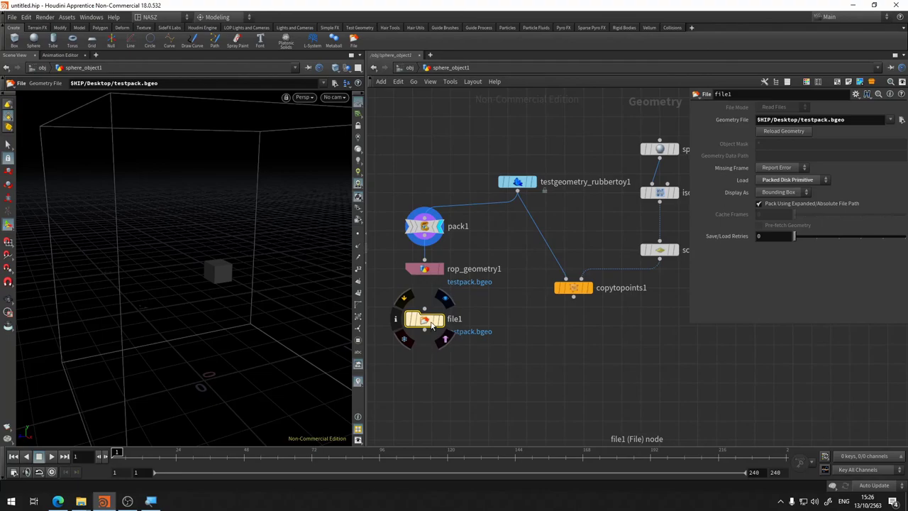
mouse_move(424, 320)
mouse_move(431, 324)
left_mouse_down()
mouse_move(425, 348)
mouse_move(426, 340)
left_mouse_up()
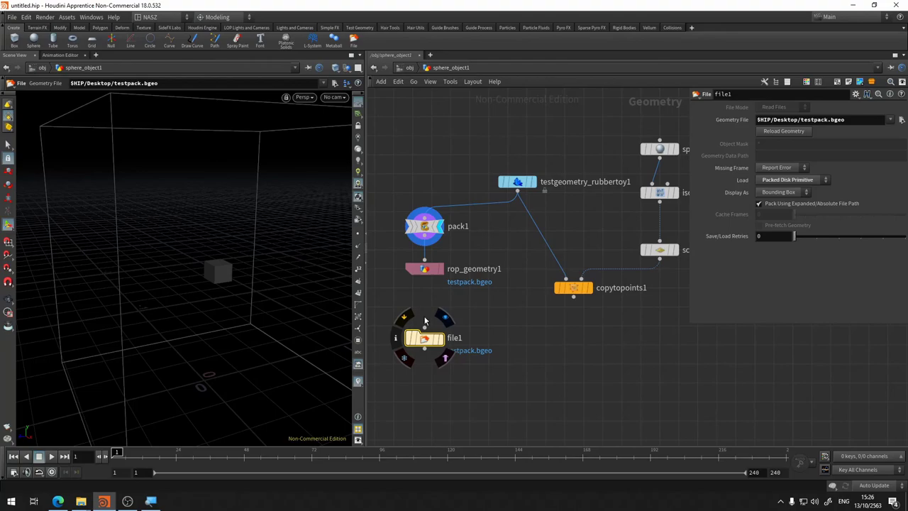
Shift file1 right and set its display flag to show the loaded geometry.
left_click_drag(423, 347, 521, 355)
scroll(428, 298, "up", 5)
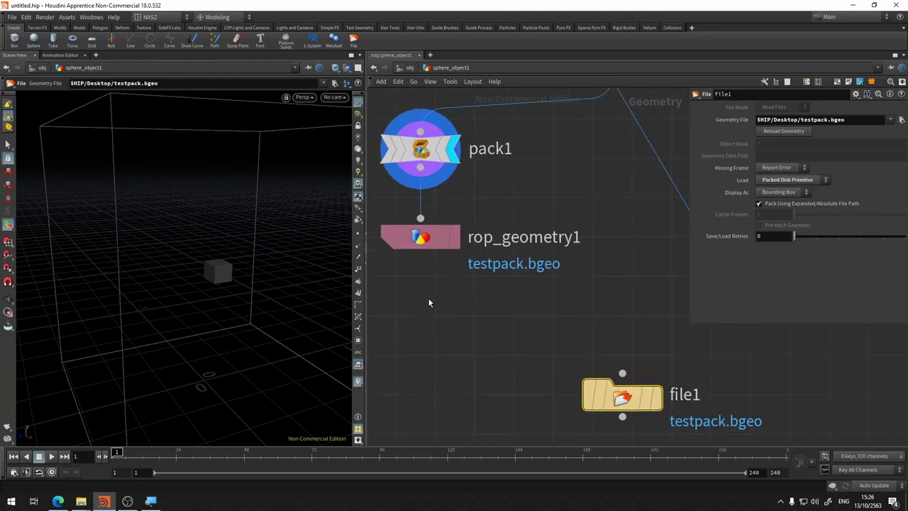
mouse_move(427, 297)
middle_mouse_down()
mouse_move(572, 314)
mouse_move(398, 182)
middle_mouse_up()
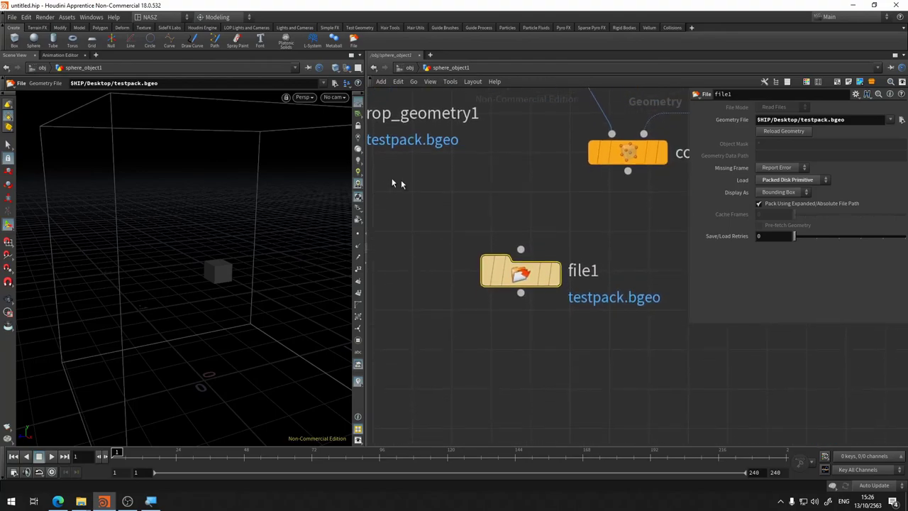
left_click(557, 219)
From file1's output, search the node menu for 'unp' to list the Unpack SOP.
left_click(758, 204)
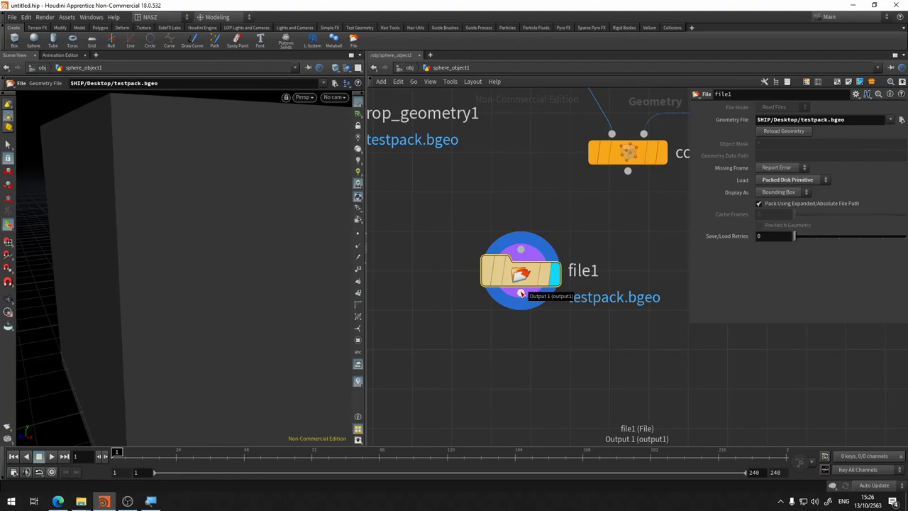
left_click(522, 293)
type("unp")
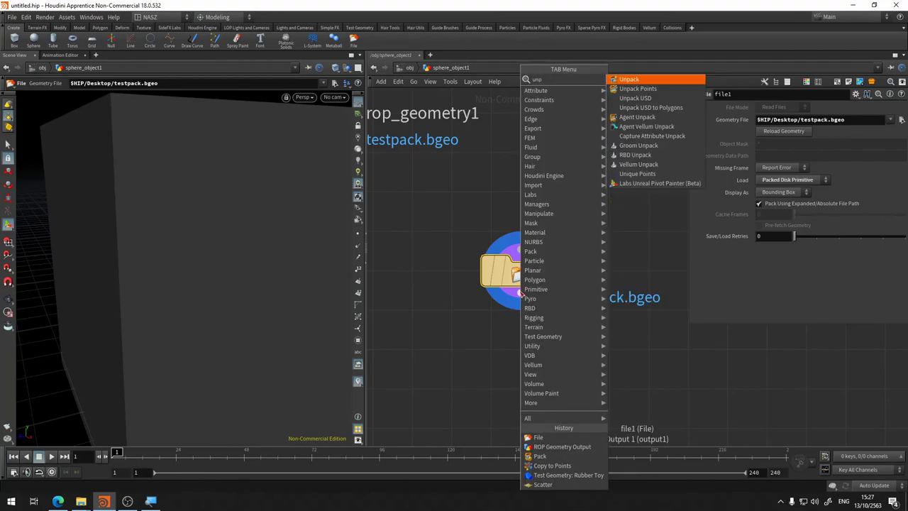